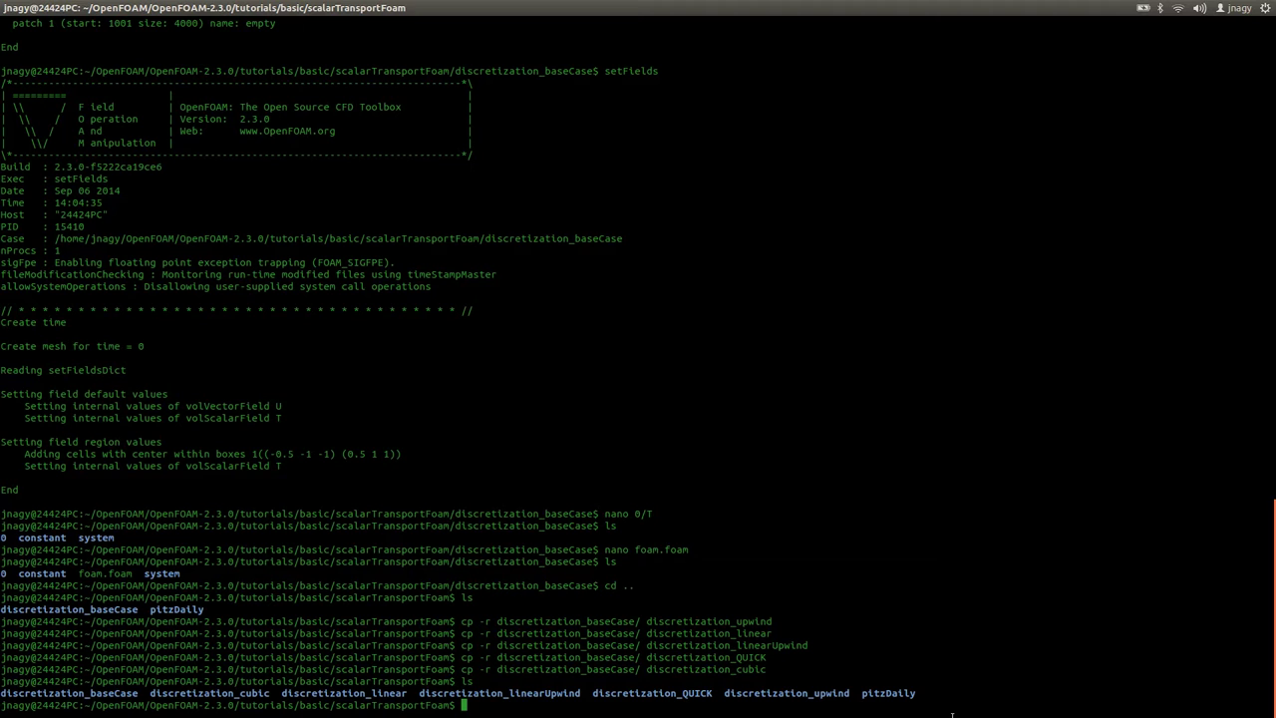
Step: Move into the discretization_upwind case folder and list its contents
type("cd d")
key("Tab")
type("u")
key("Tab")
key("Return")
type("ls")
key("Return")
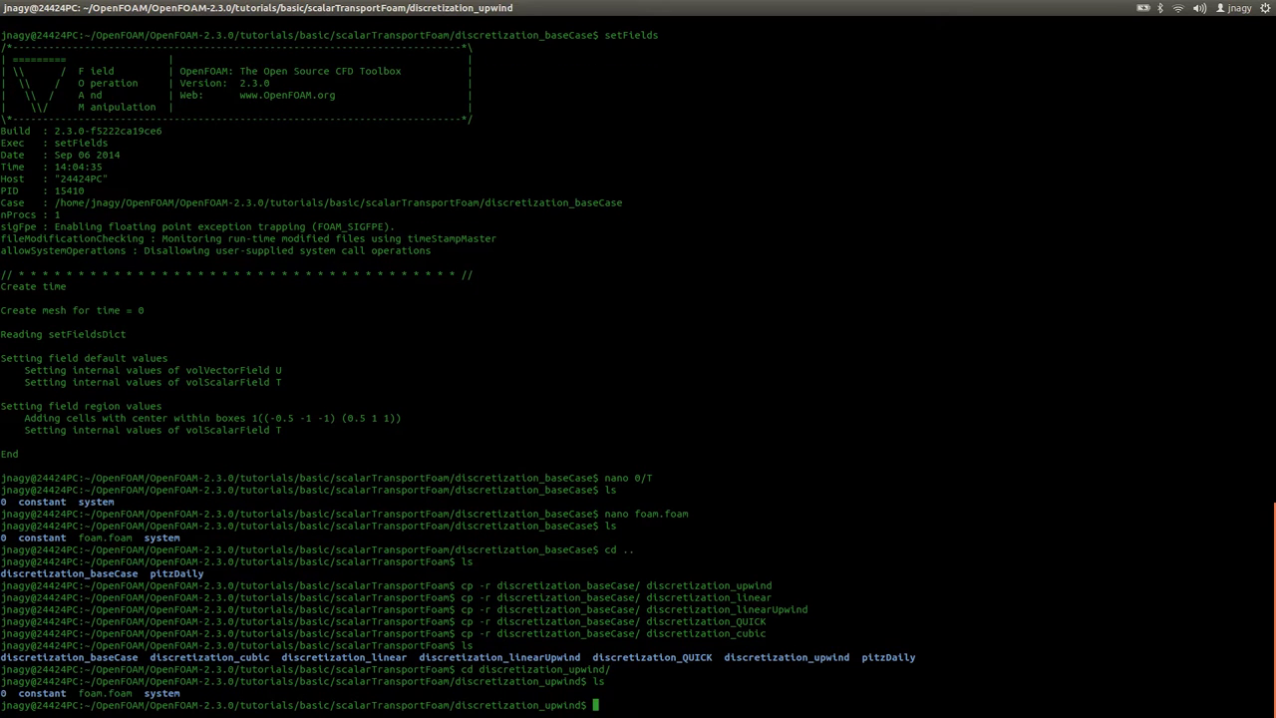
Step: In system/fvSchemes, replace div(phi,T)'s 'linearUpwind grad(T)' with 'upwind' and save the file
type("nano system/fvSchemes")
key("Return")
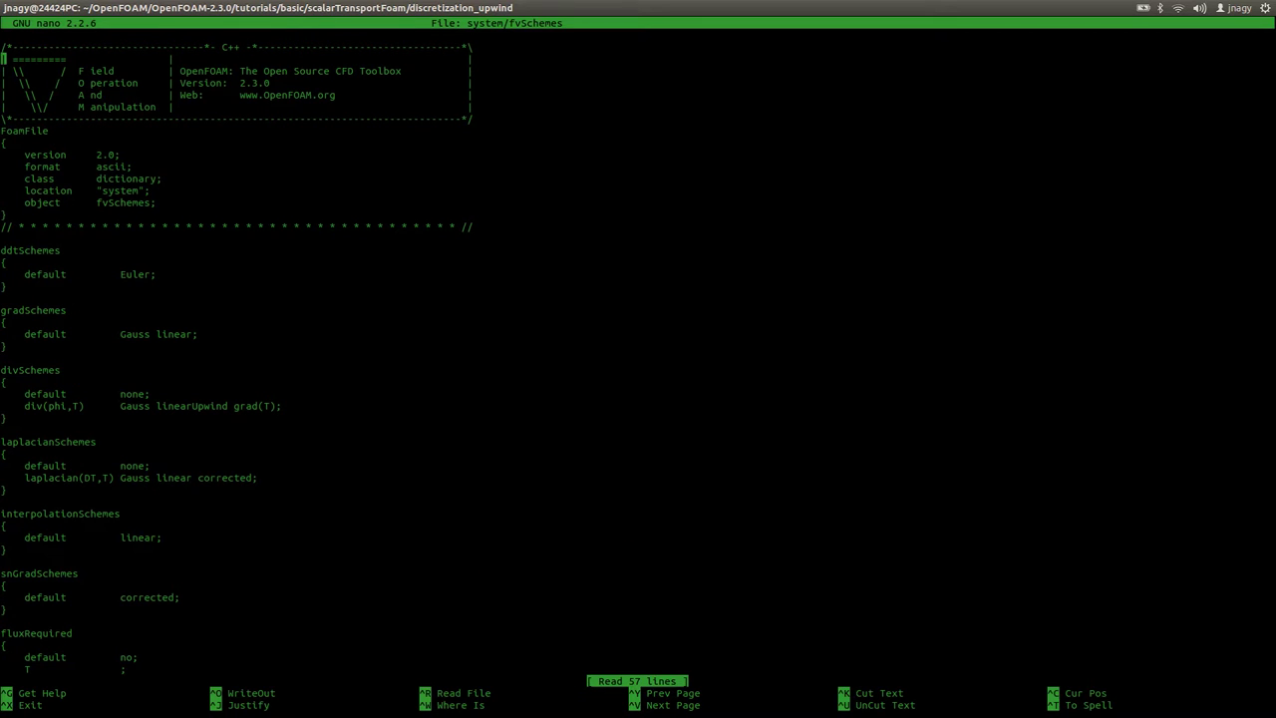
key("Down")
key("Down")
key("Down")
key("Down")
key("Down")
key("Down")
key("Down")
key("Down")
key("Down")
key("Down")
key("Down")
key("Down")
key("Down")
key("Down")
key("Down")
key("Down")
key("Down")
key("Down")
key("Down")
key("Down")
key("Up")
key("End")
key("Left")
key("BackSpace")
key("BackSpace")
key("BackSpace")
key("BackSpace")
key("BackSpace")
key("BackSpace")
key("BackSpace")
key("BackSpace")
key("BackSpace")
key("BackSpace")
key("BackSpace")
key("BackSpace")
key("BackSpace")
key("BackSpace")
key("BackSpace")
key("BackSpace")
key("BackSpace")
key("BackSpace")
key("BackSpace")
key("BackSpace")
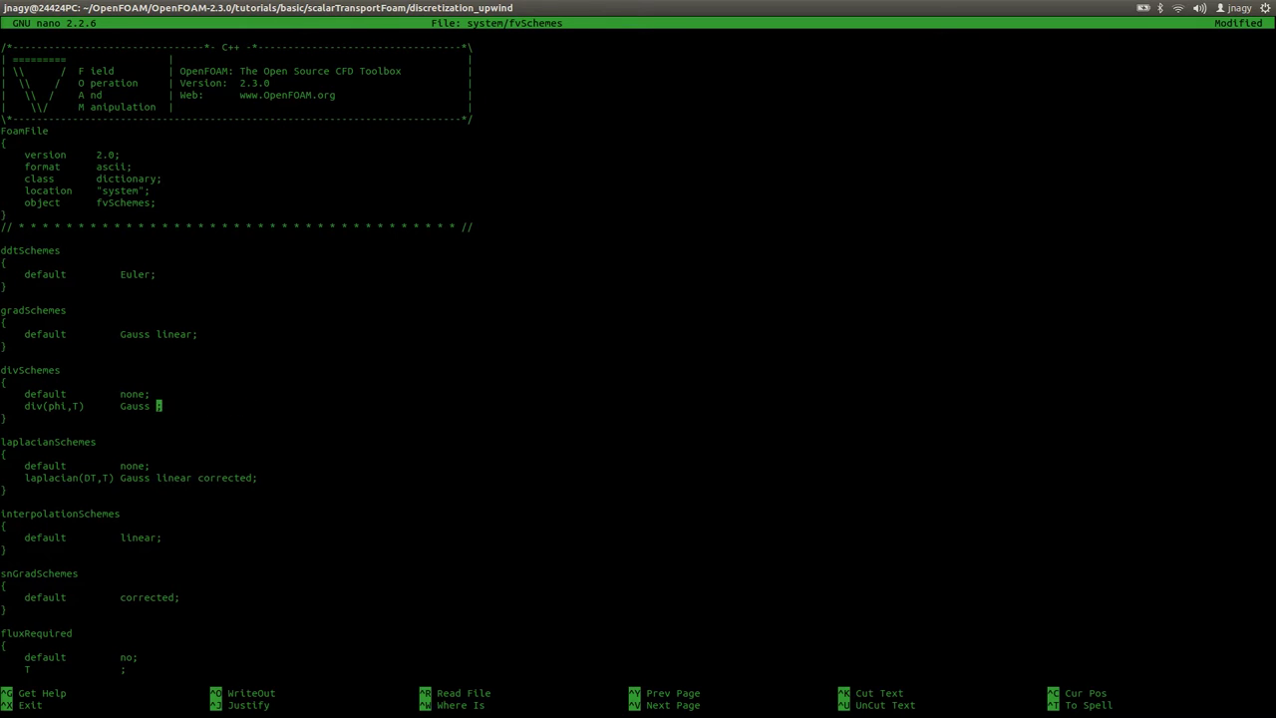
type("upwind")
key("ctrl+x")
key("y")
key("Return")
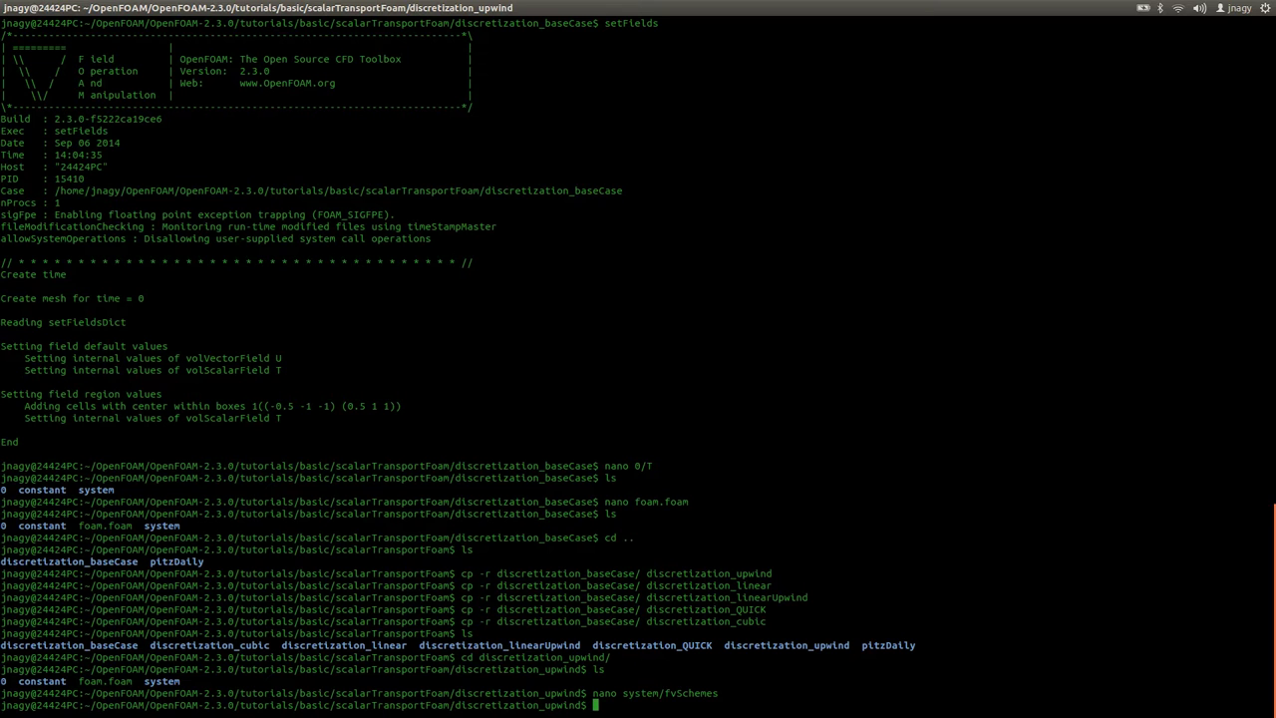
Step: Reopen fvSchemes to confirm div(phi,T) reads Gauss upwind, then close it
key("Up")
key("Return")
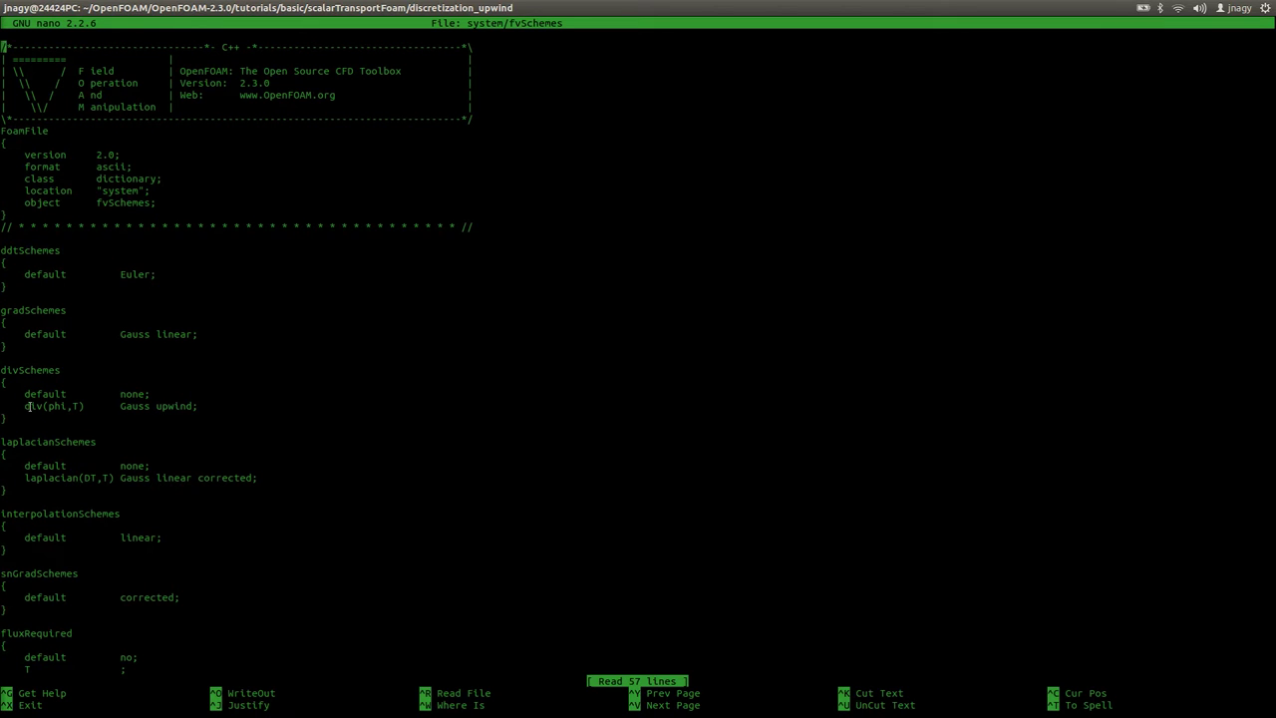
key("ctrl+x")
key("alt+Tab")
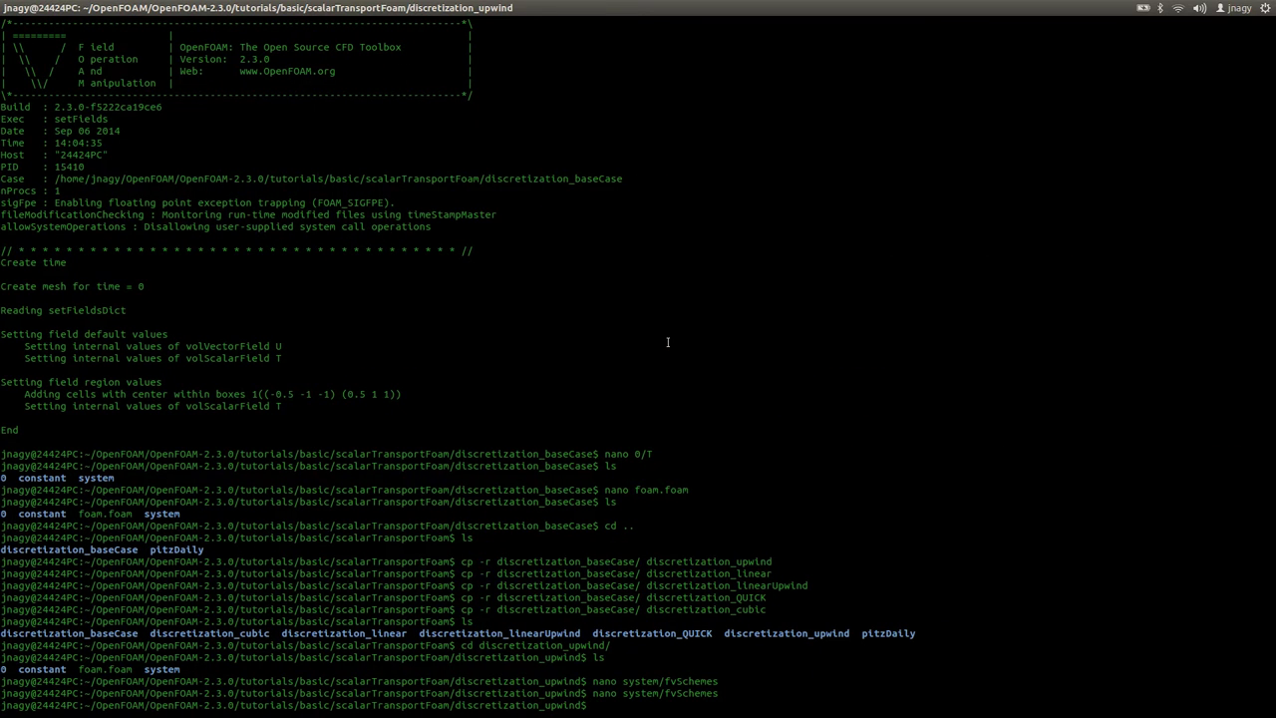
Step: Run the scalarTransportFoam solver on the upwind case
type("ls")
key("Return")
type("scalarTransportFoam")
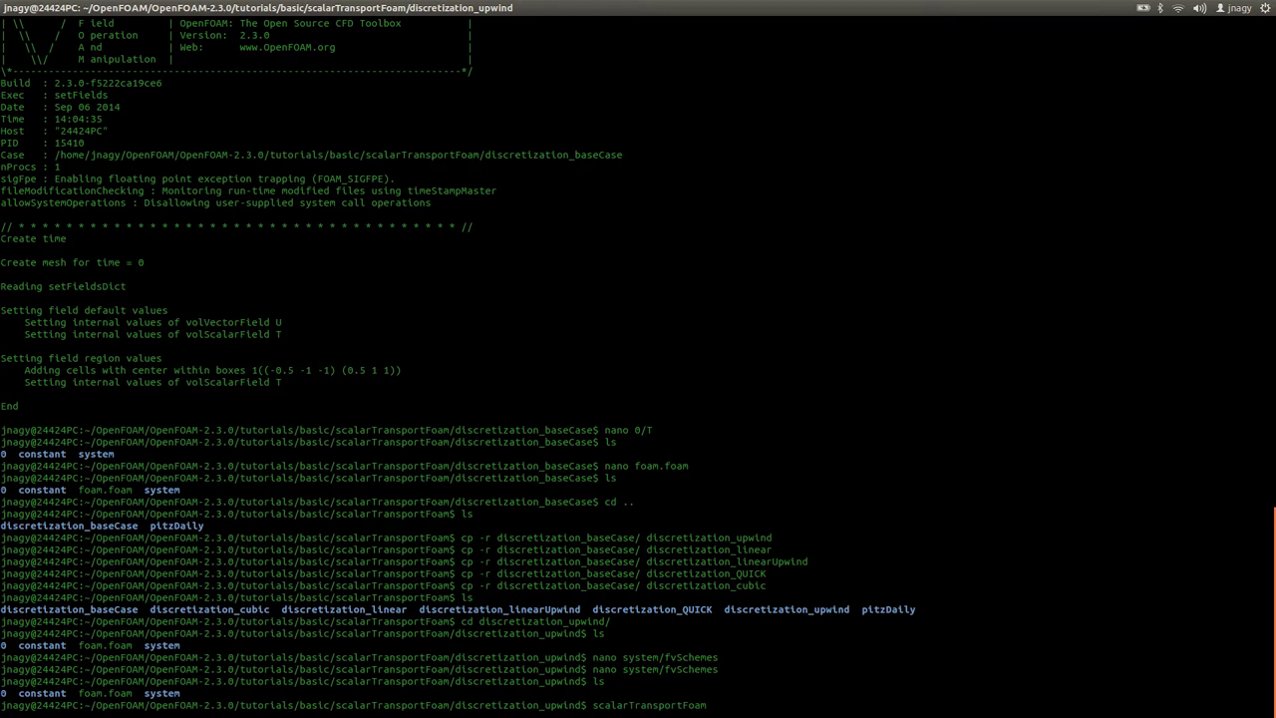
key("Return")
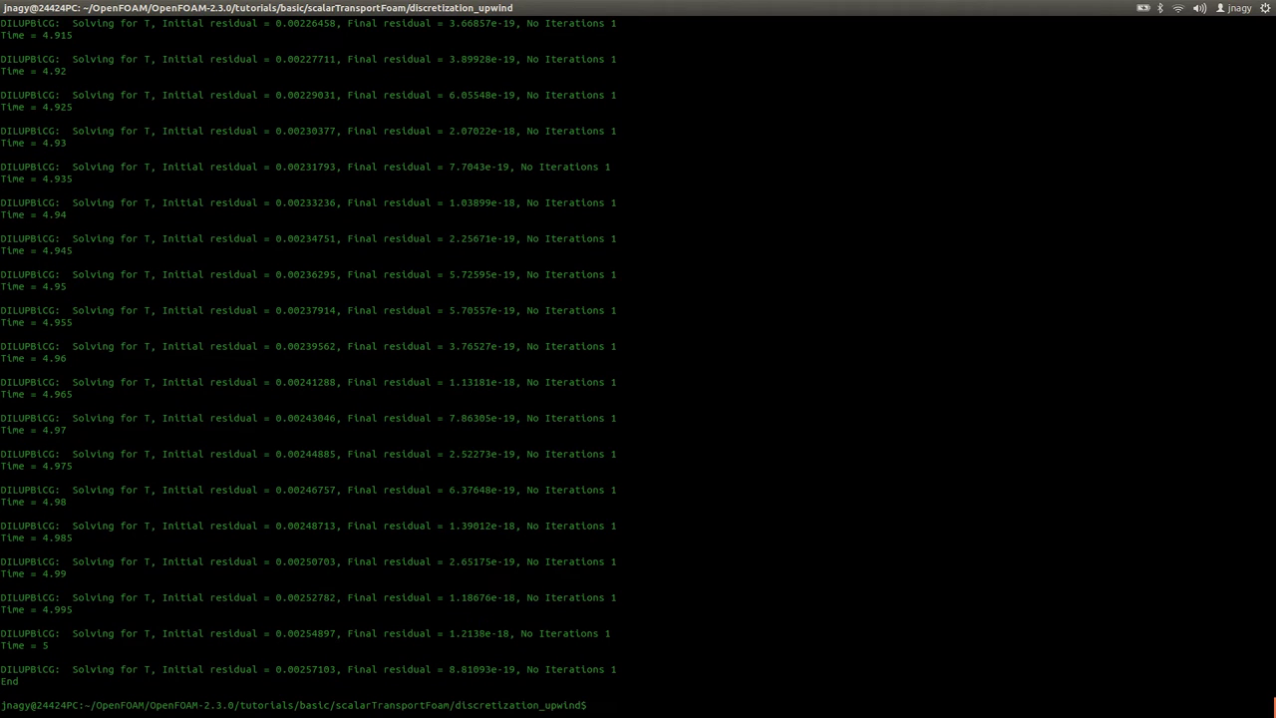
Step: Launch ParaView on foam.foam in the background with 'paraview foam.foam &'
type("paraview fo")
key("Tab")
type("&")
key("Return")
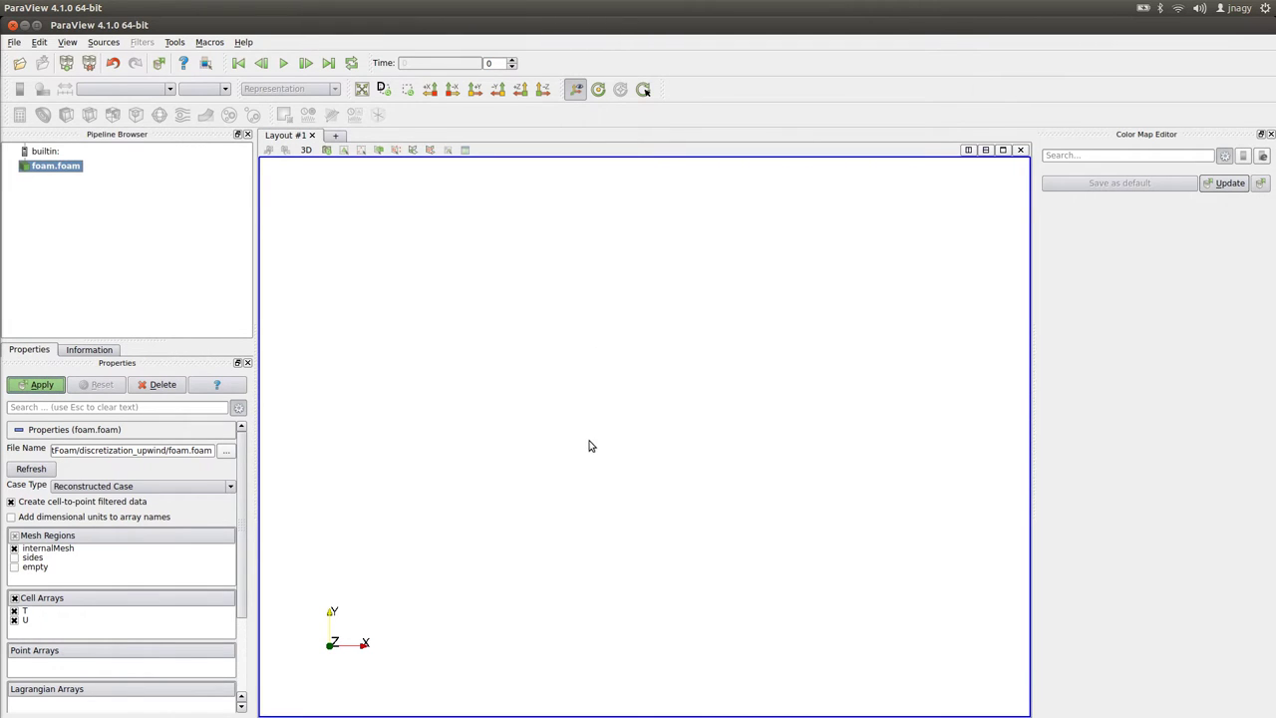
Step: Apply the upwind case and colour it by T with the colour legend shown
key("Return")
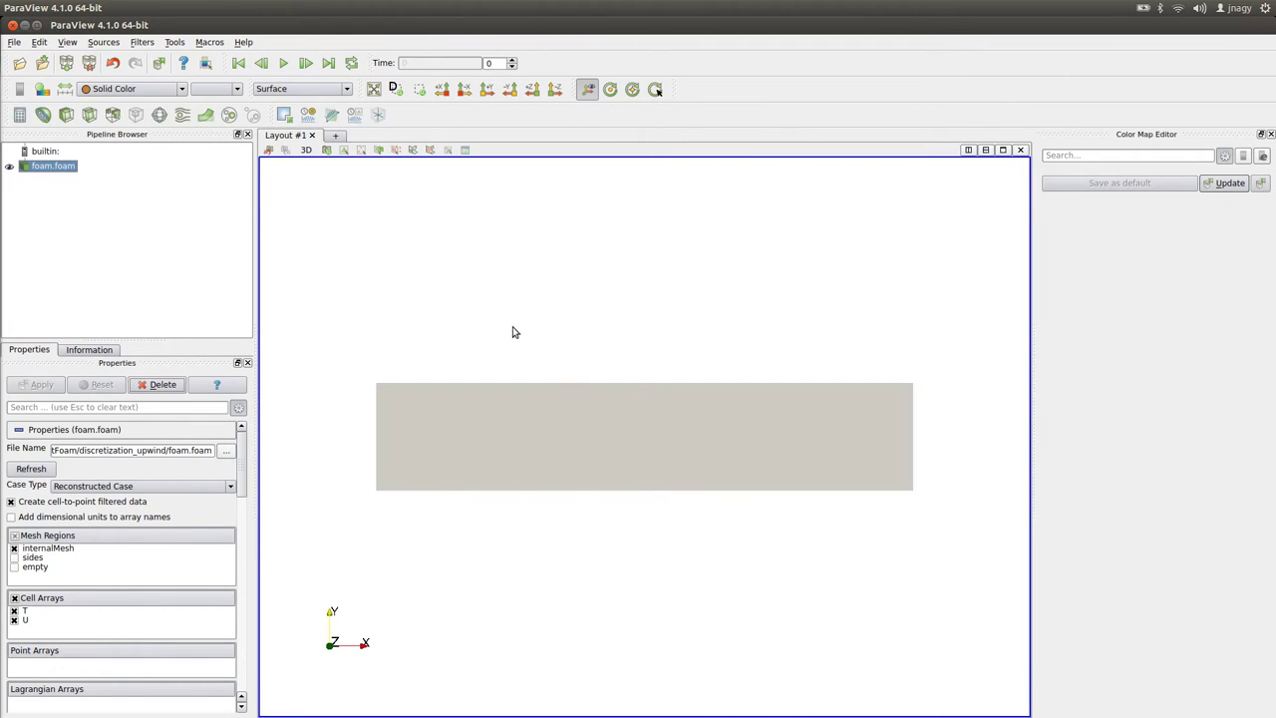
left_click(125, 88)
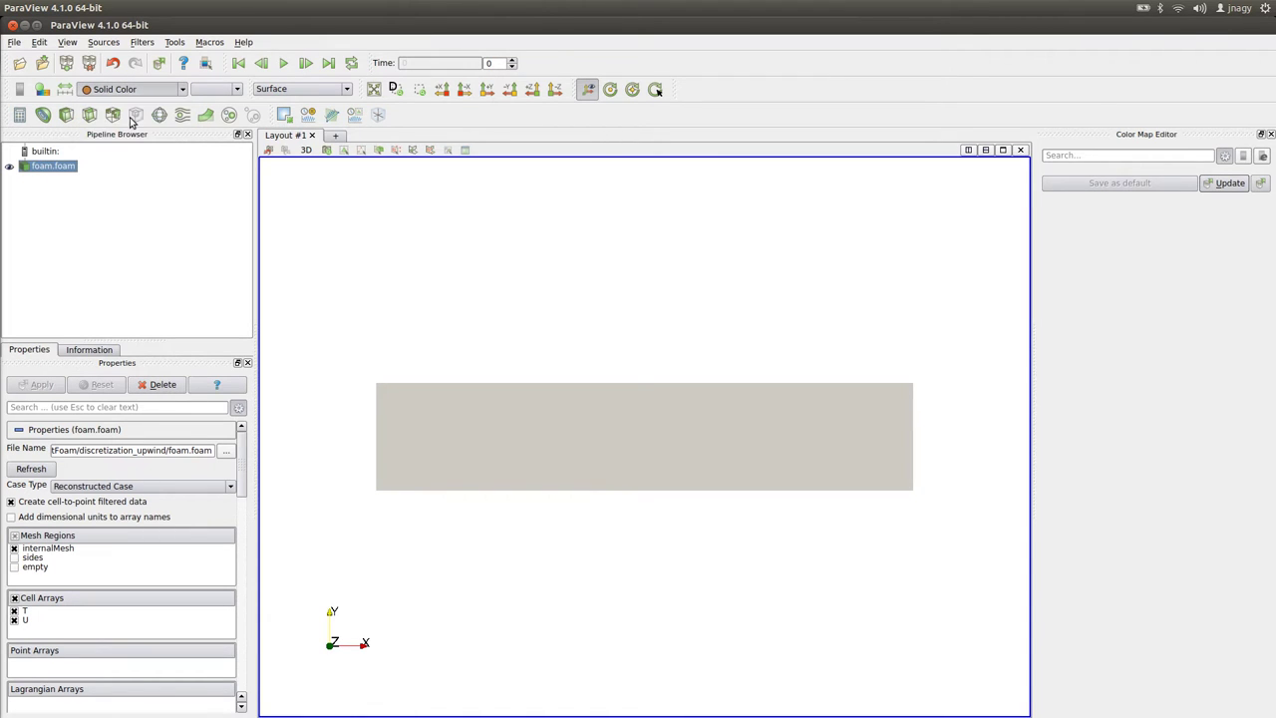
left_click(124, 122)
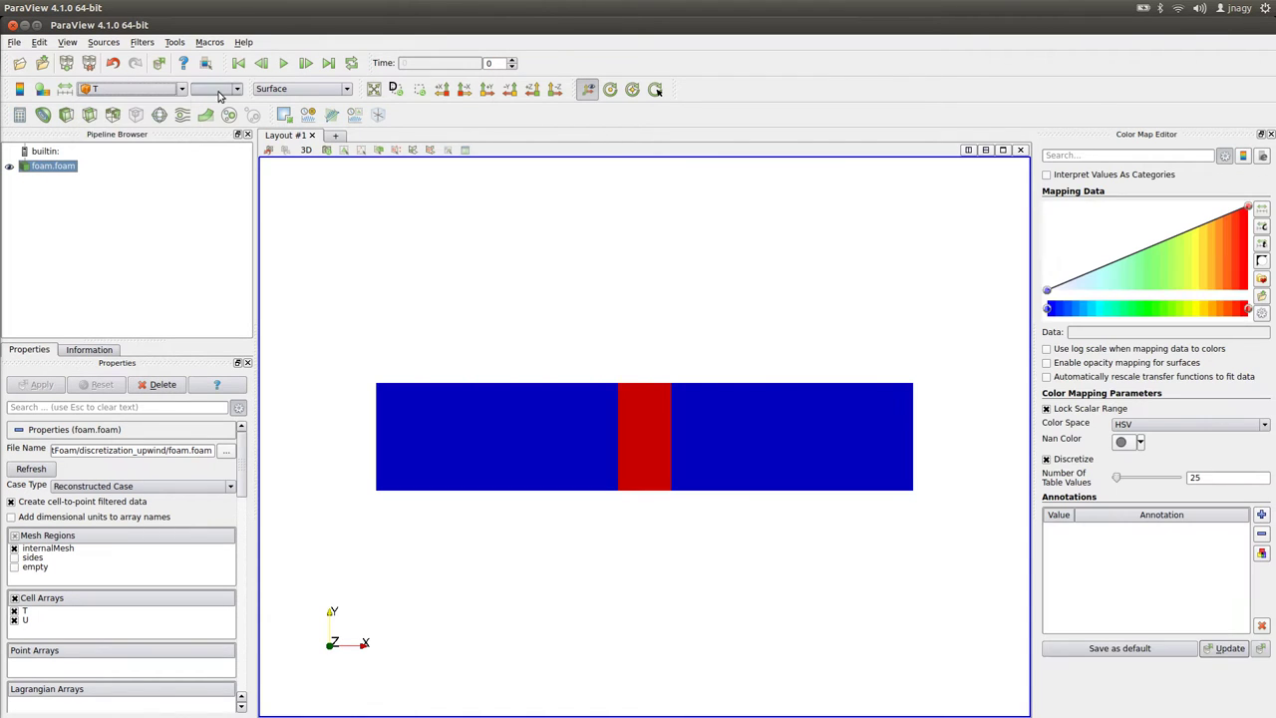
left_click(19, 90)
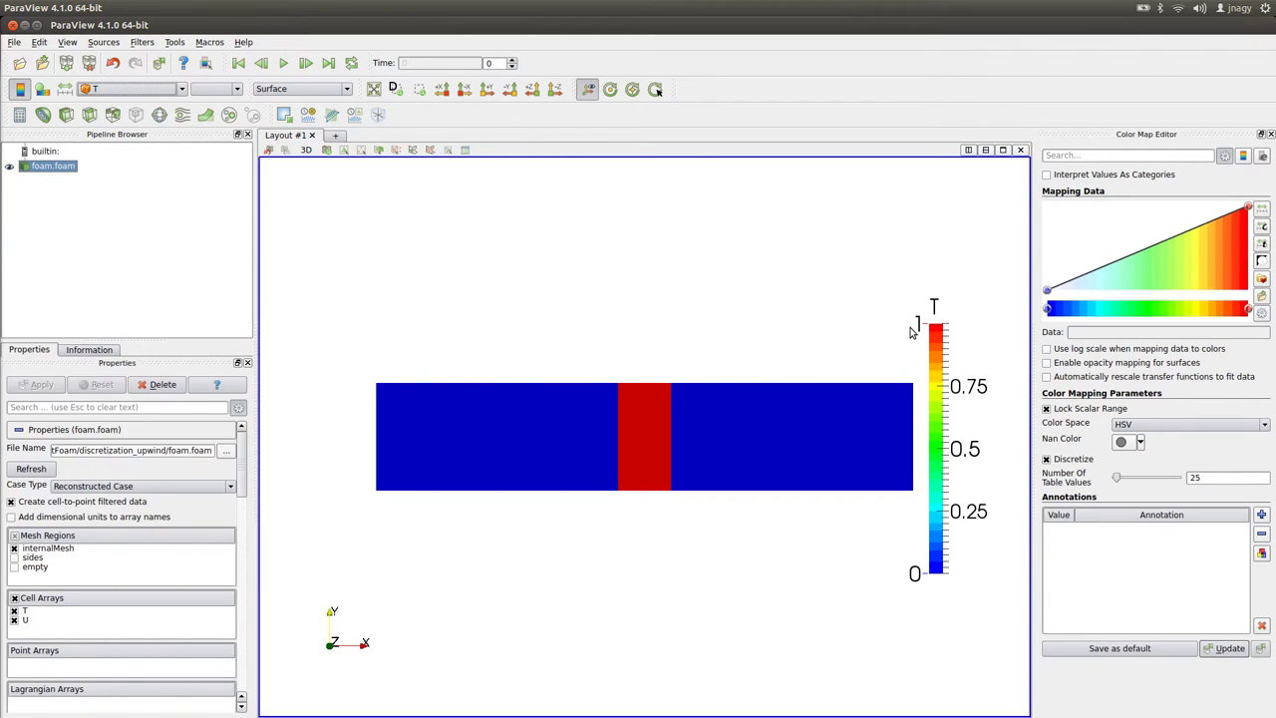
Step: Advance to time step 4 and rescale the T colours to the data range
left_click(306, 64)
left_click(307, 65)
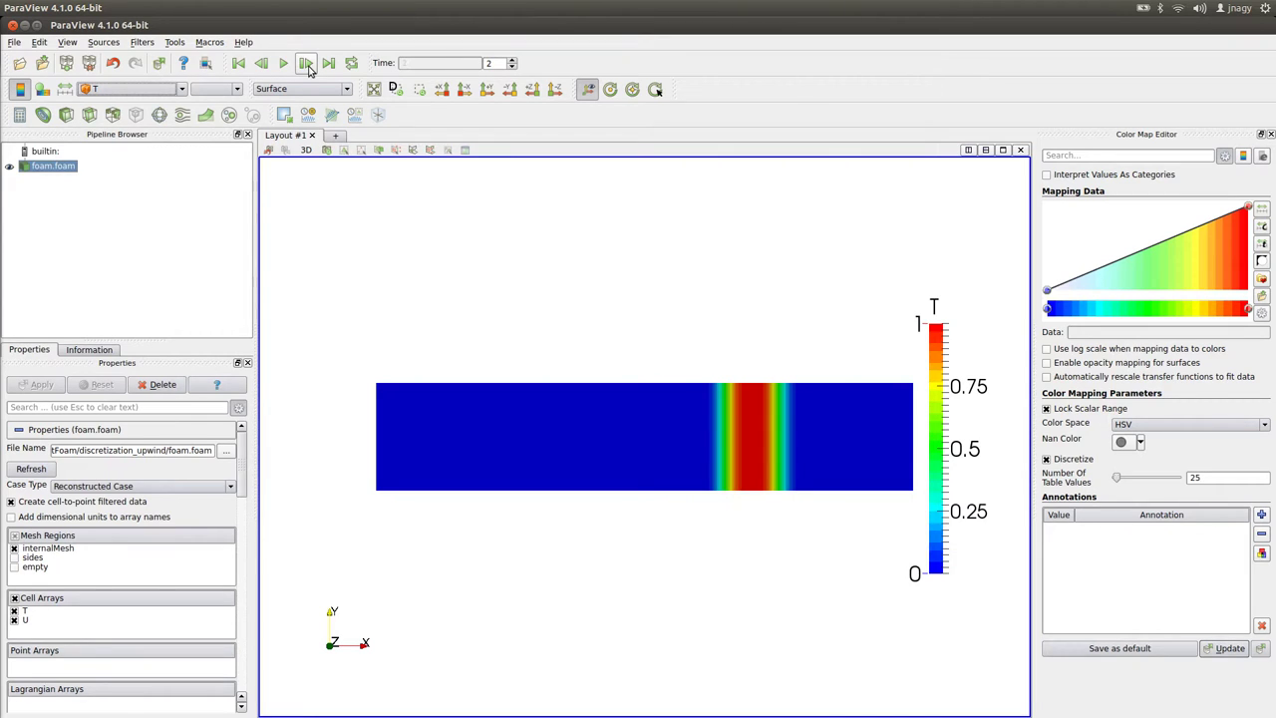
left_click(307, 64)
left_click(307, 64)
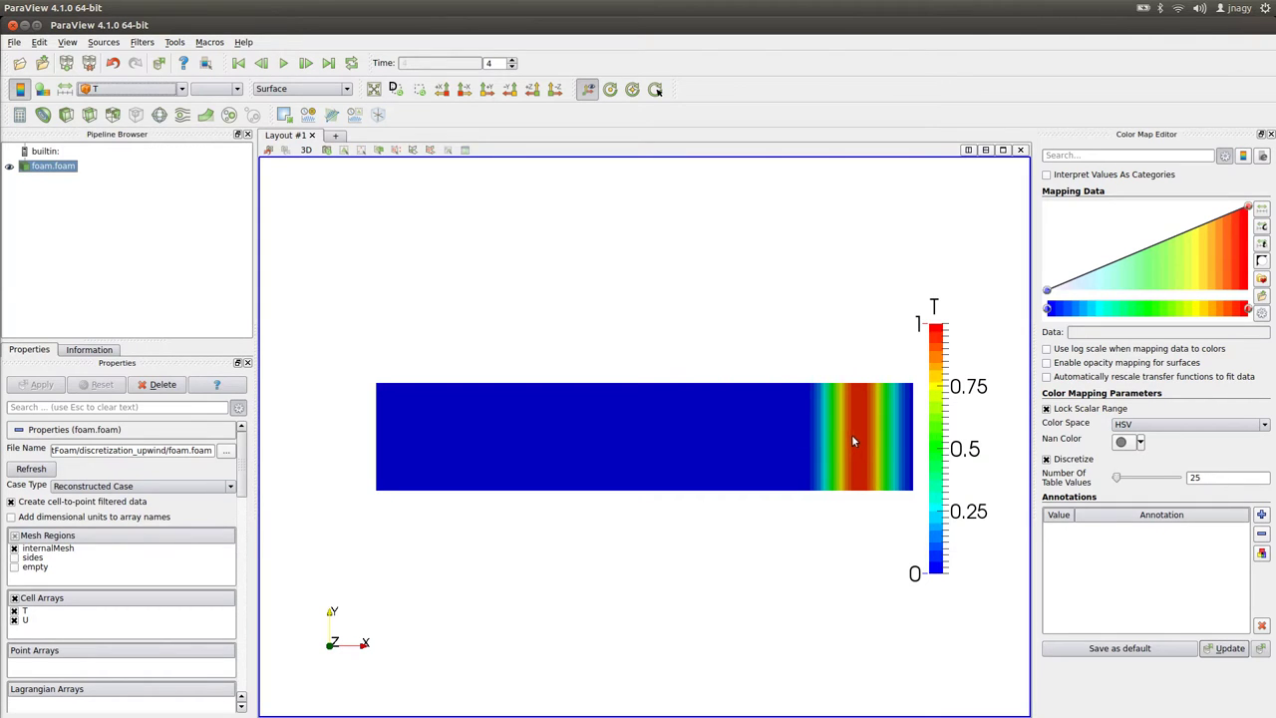
left_click(60, 92)
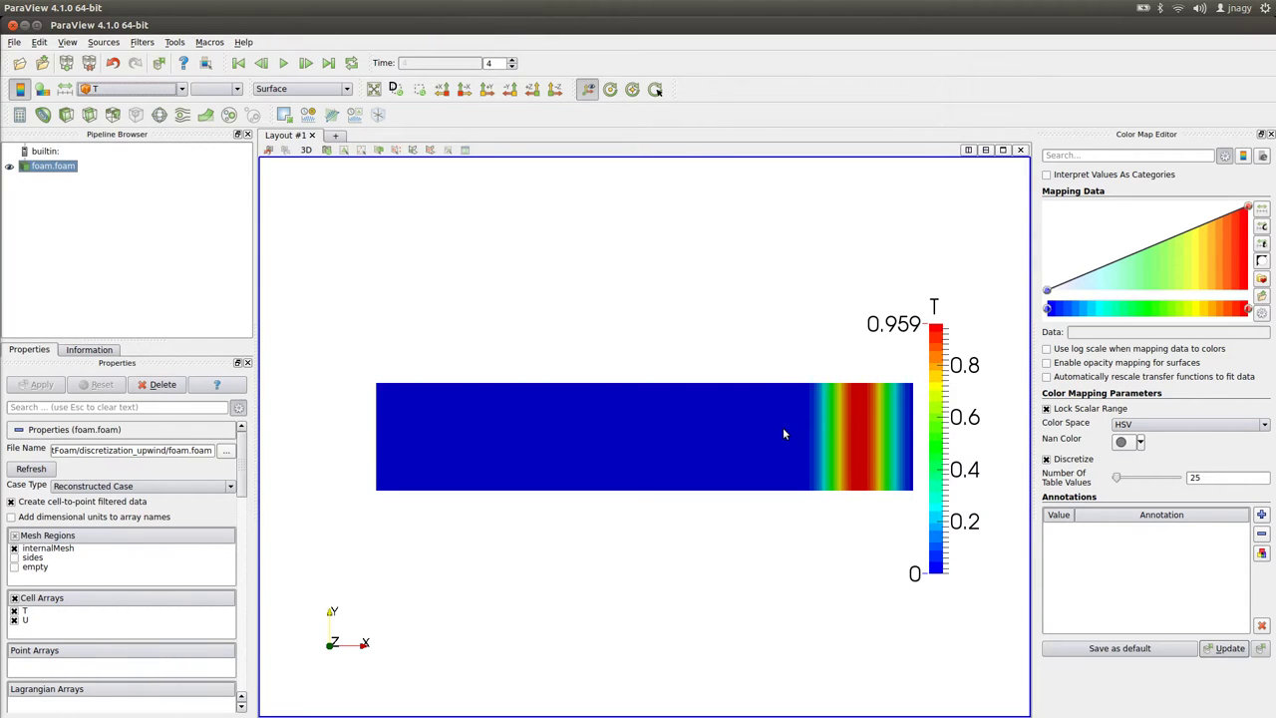
Step: Move from the upwind case into the discretization_linear case folder
key("alt+Tab")
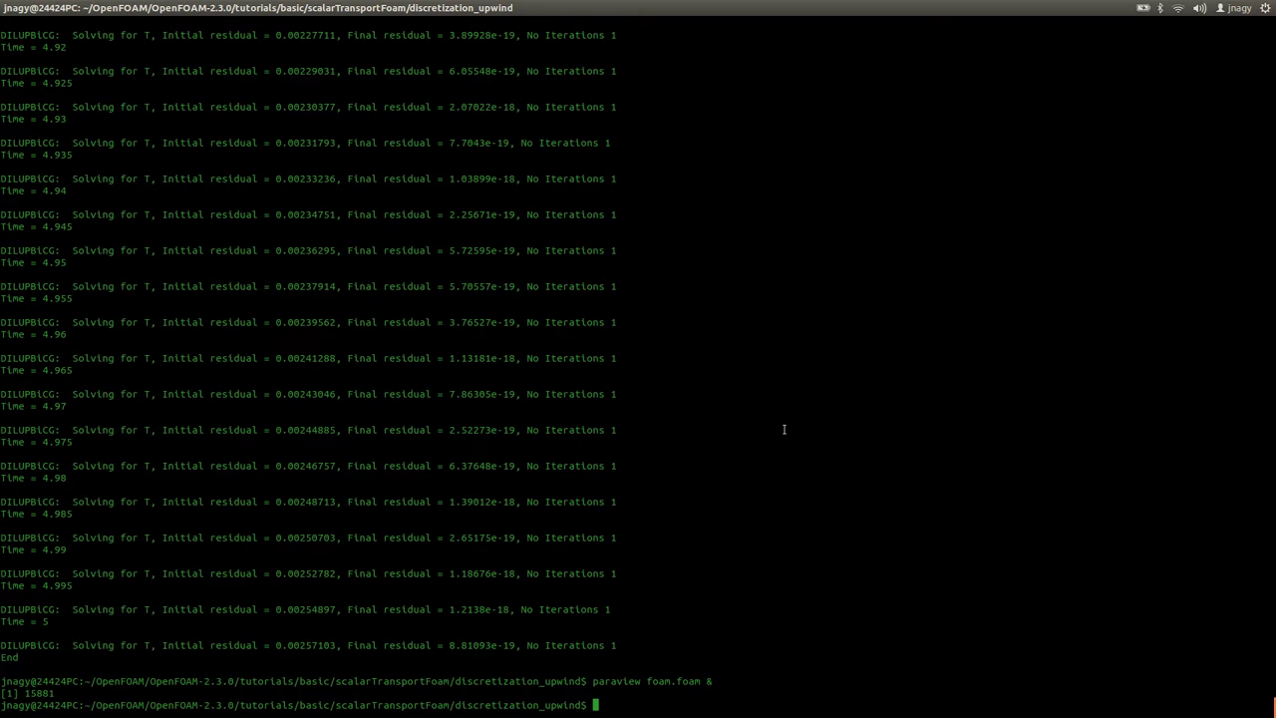
type("cd ..")
key("Return")
type("cd di")
key("Tab")
type("linear")
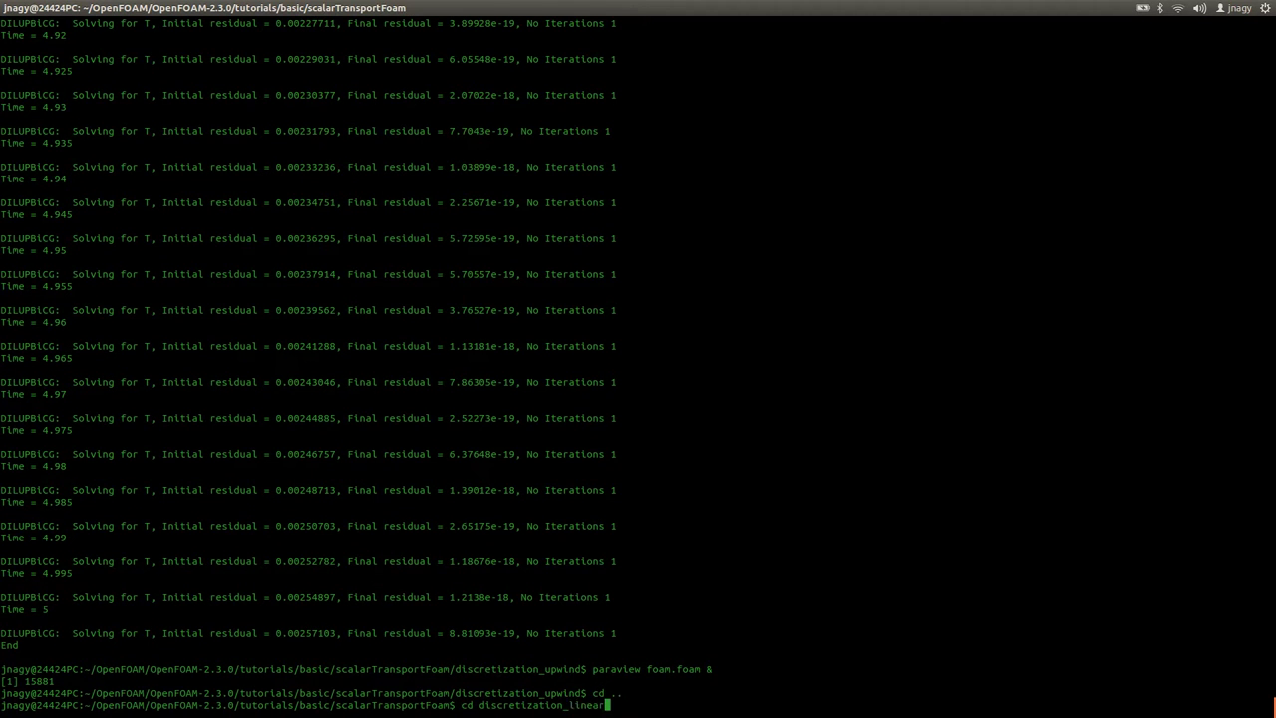
key("Return")
Step: Trim div(phi,T) in system/fvSchemes to 'Gauss linear;' and save the file
type("nano system/fvSchemes")
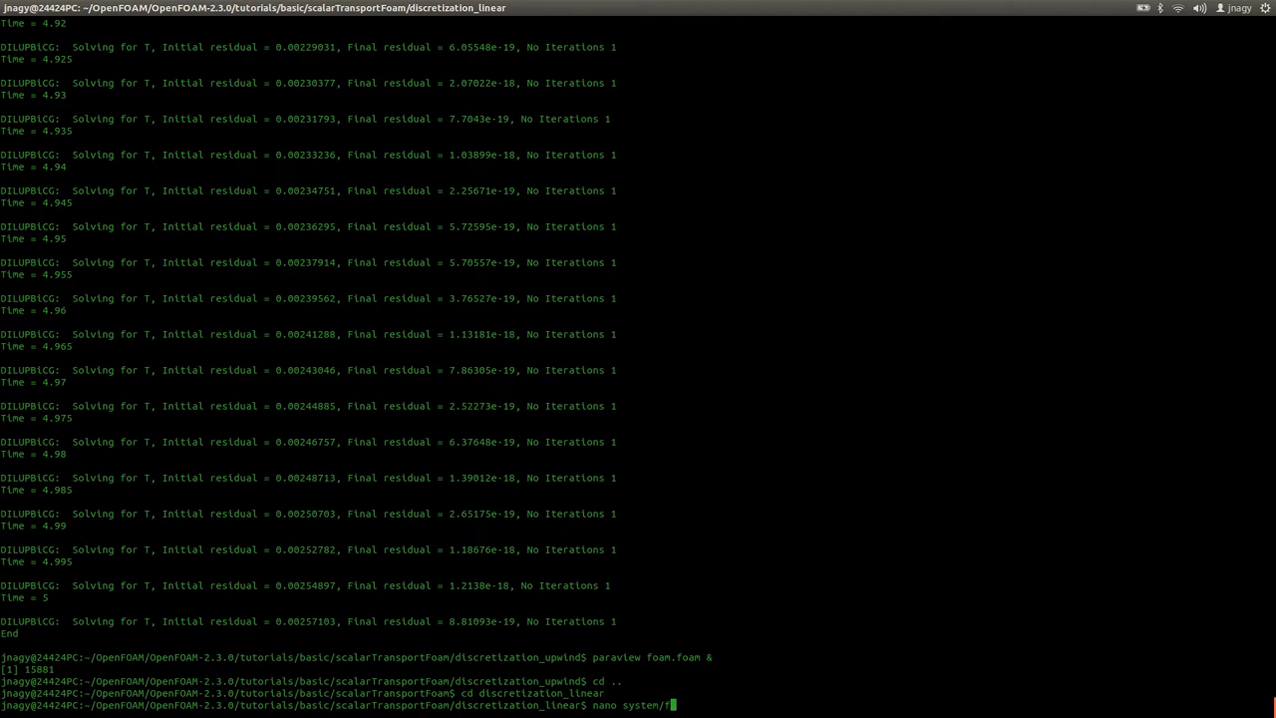
key("Return")
key("Down")
key("Down")
key("Down")
key("Down")
key("Down")
key("Down")
key("Down")
key("Down")
key("Down")
key("Down")
key("Down")
key("Down")
key("Down")
key("Down")
key("Down")
key("Down")
key("Down")
key("Down")
key("Down")
key("Down")
key("Down")
key("Down")
key("Down")
key("Down")
key("Down")
key("Up")
key("Up")
key("End")
key("BackSpace")
key("BackSpace")
key("BackSpace")
key("BackSpace")
key("BackSpace")
key("BackSpace")
key("BackSpace")
key("BackSpace")
key("BackSpace")
key("BackSpace")
key("BackSpace")
key("BackSpace")
key("BackSpace")
key("BackSpace")
key("BackSpace")
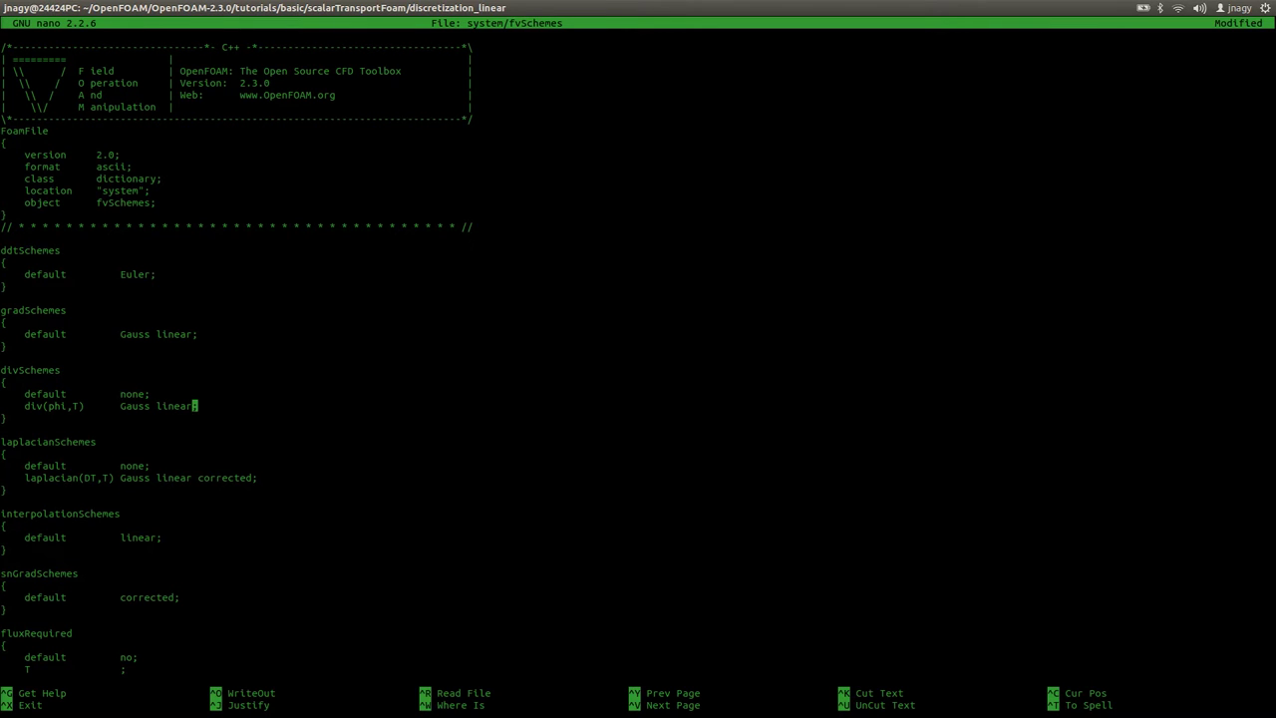
key("ctrl+o")
key("Return")
key("ctrl+x")
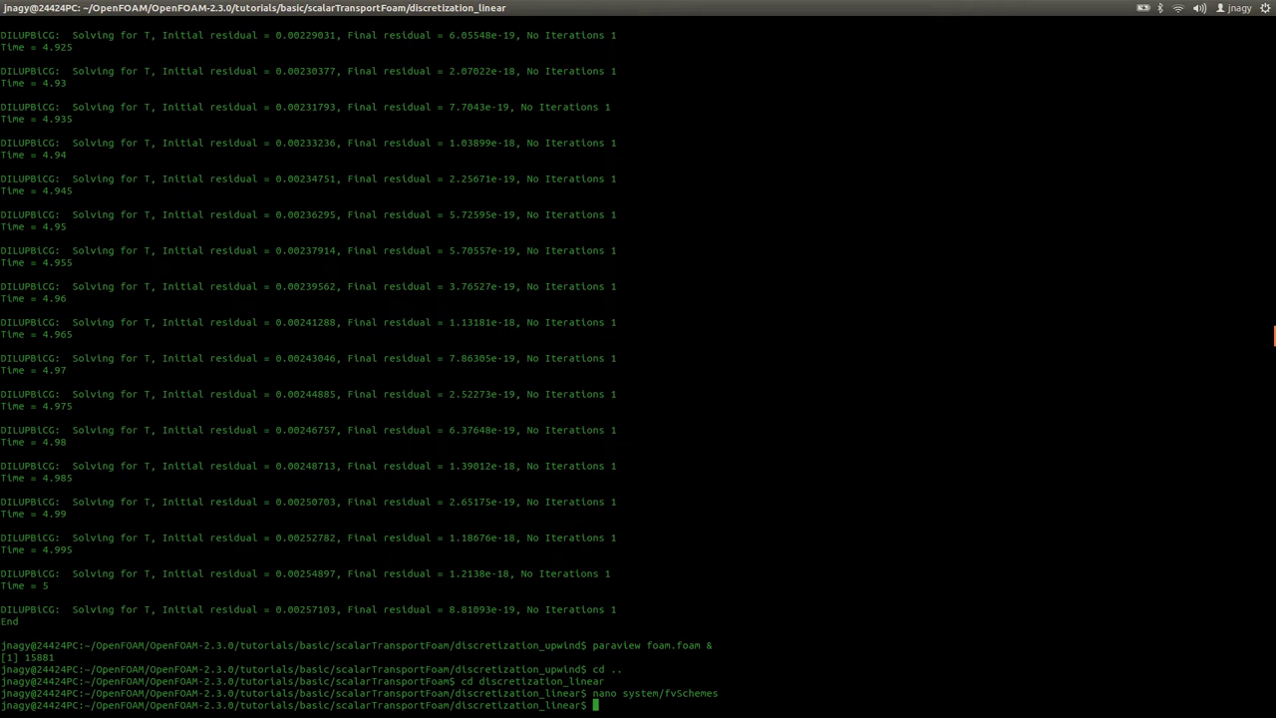
Step: Run scalarTransportFoam on the linear case
type("sca")
key("Tab")
key("Return")
Step: Open discretization_linear/foam.foam in ParaView and apply it
key("alt+Tab")
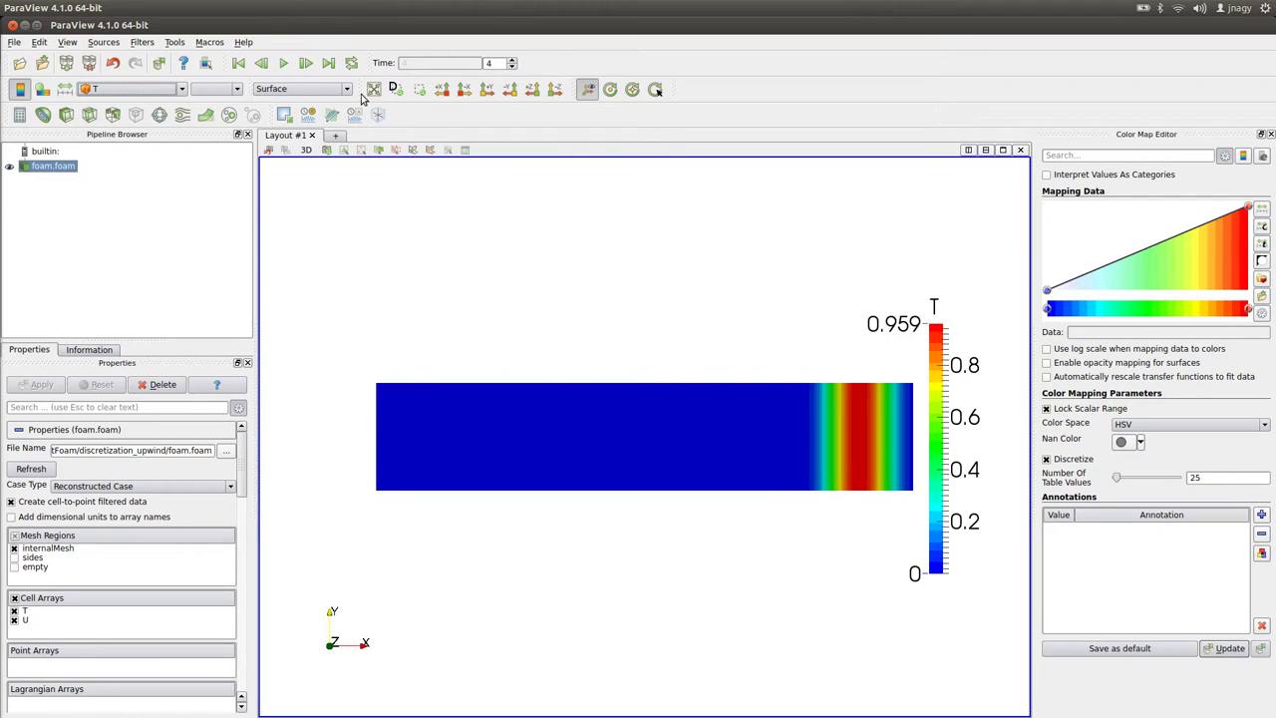
left_click(19, 63)
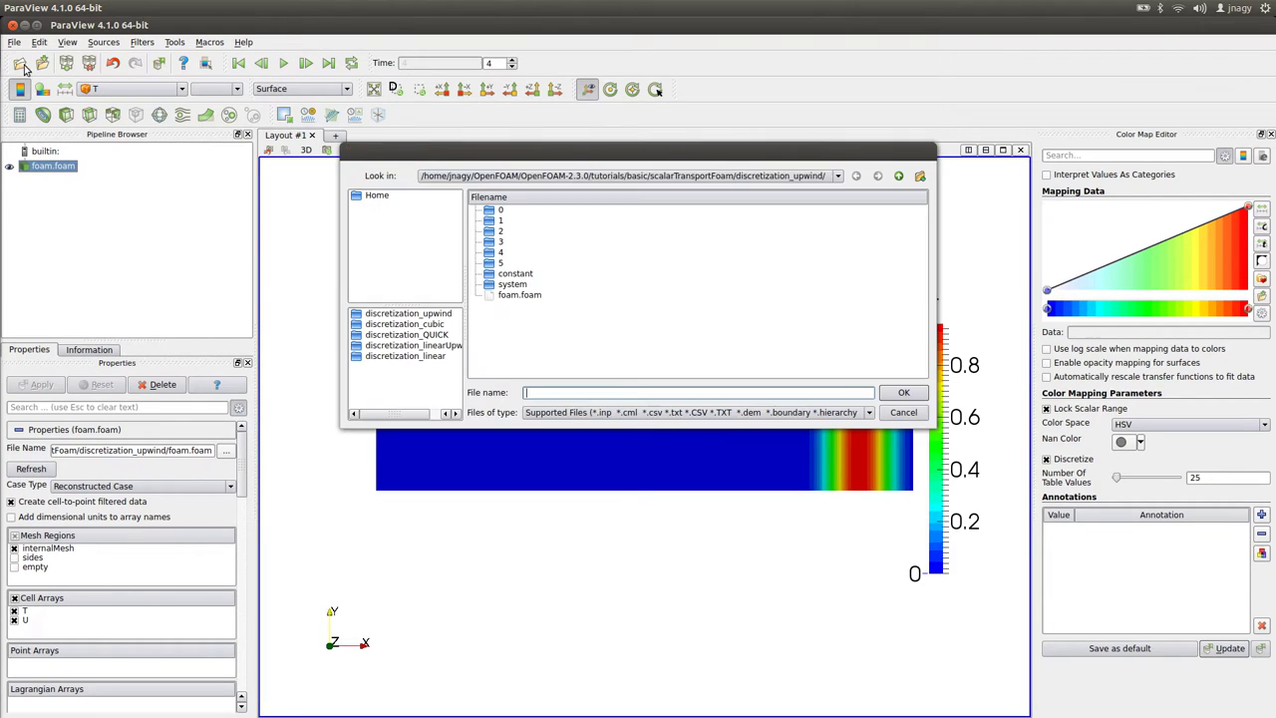
left_click(898, 175)
double_click(554, 232)
double_click(515, 289)
left_click(42, 384)
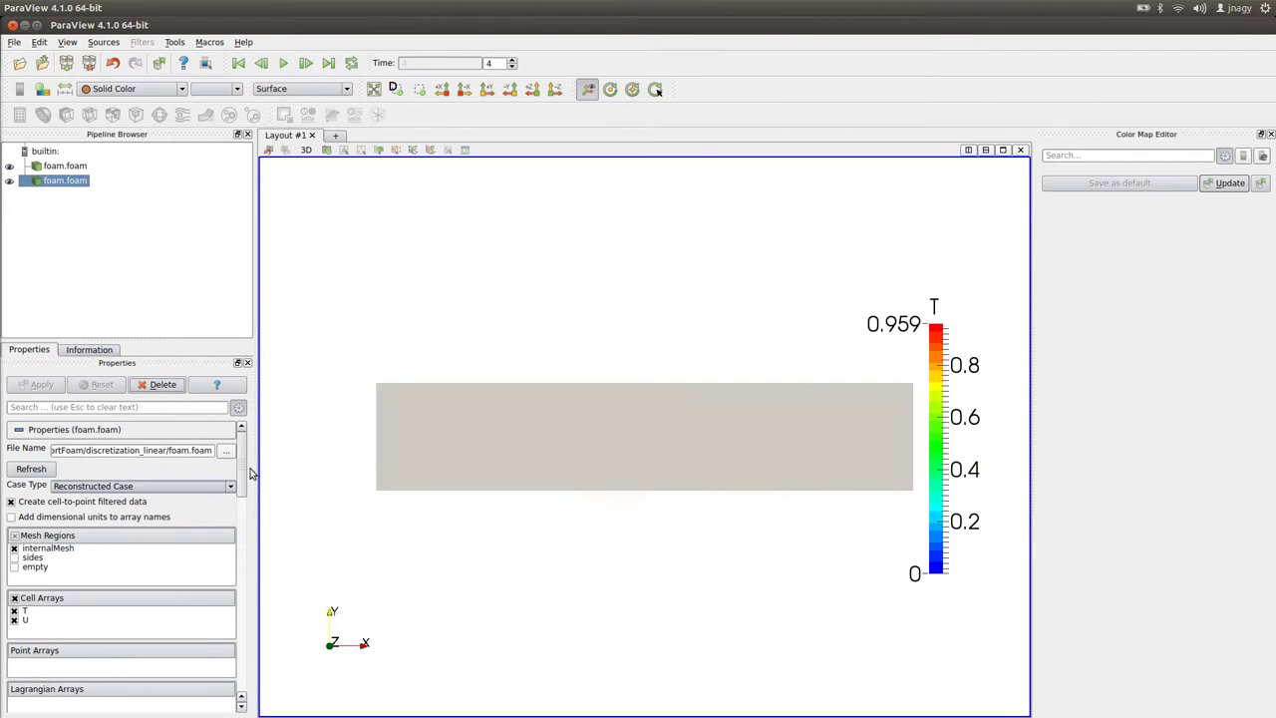
Step: Set the linear case's Translation Y to -2.1 to place it below the upwind mesh
scroll(242, 520, "down", 4)
scroll(242, 521, "down", 5)
double_click(140, 600)
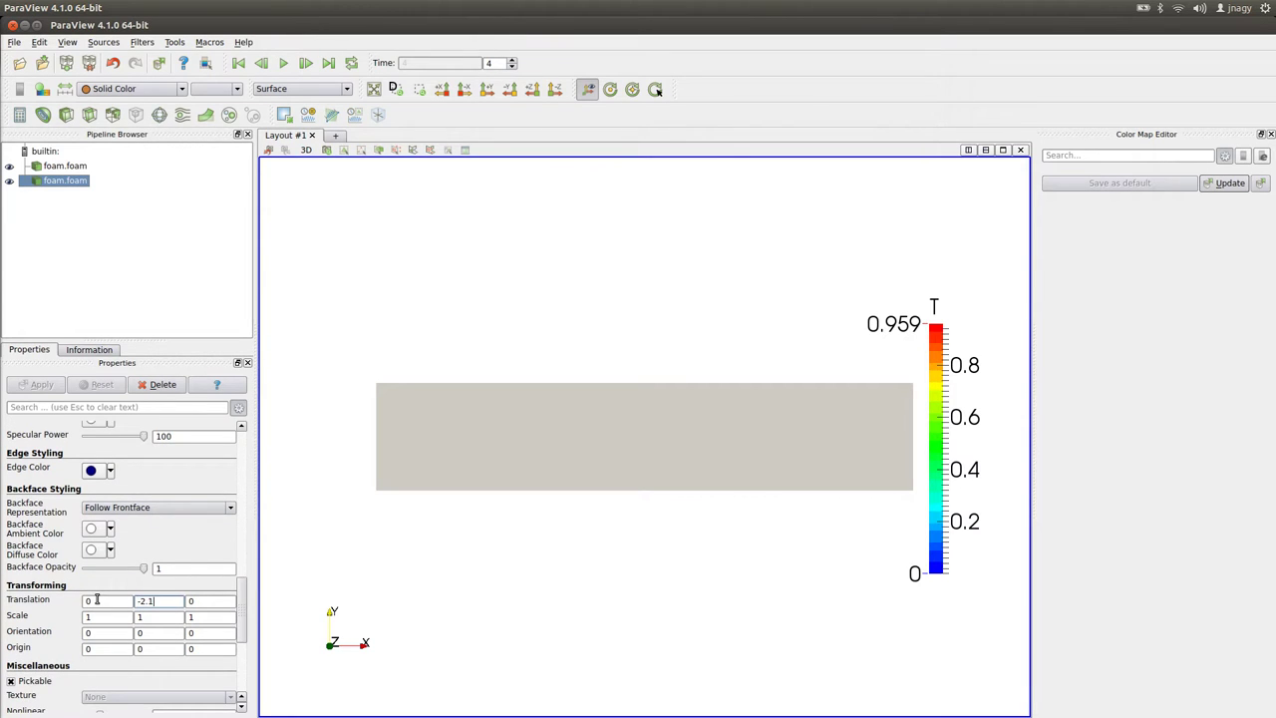
key("Tab")
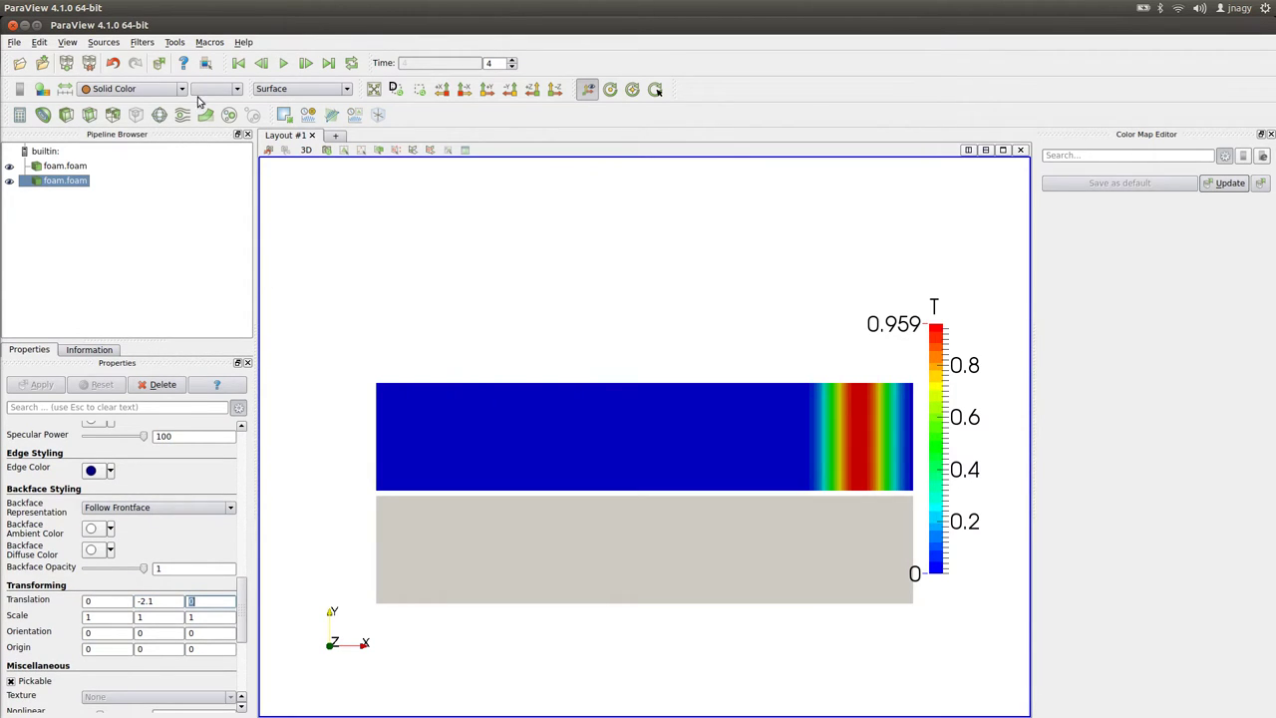
Step: Go to the first time step, colour the linear case by T and rescale to its data range
left_click(239, 65)
left_click(148, 89)
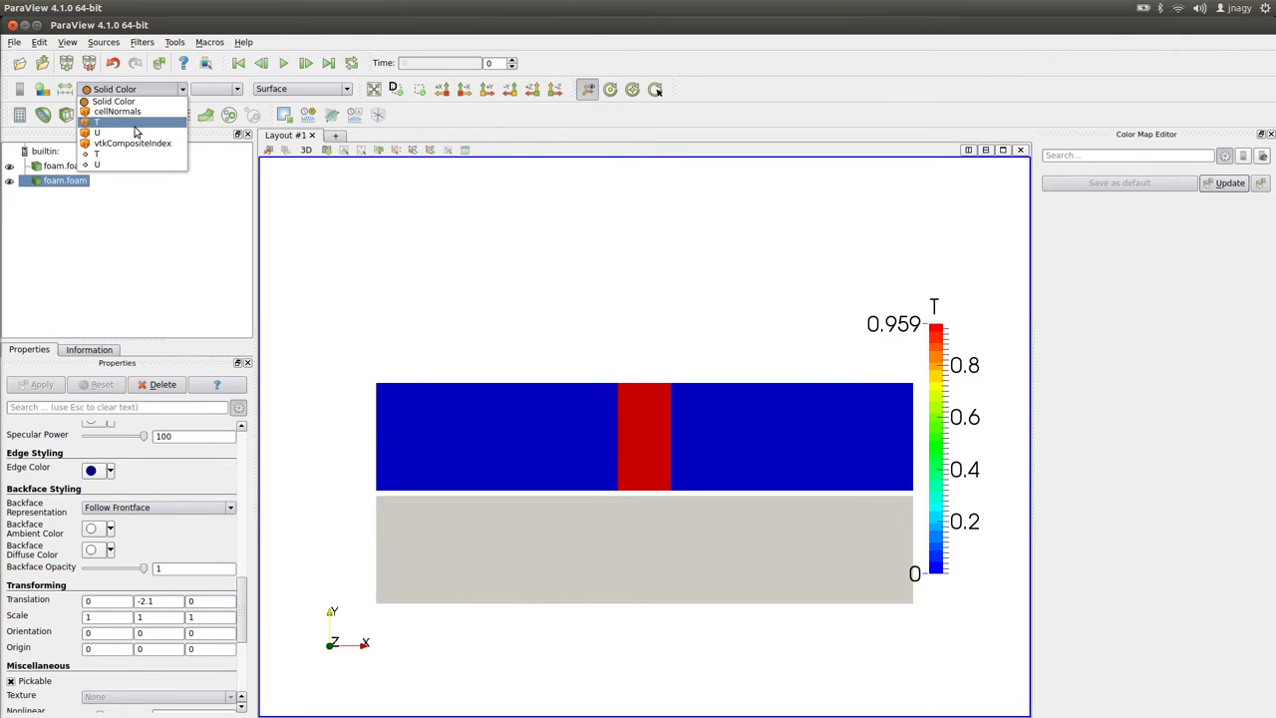
left_click(172, 103)
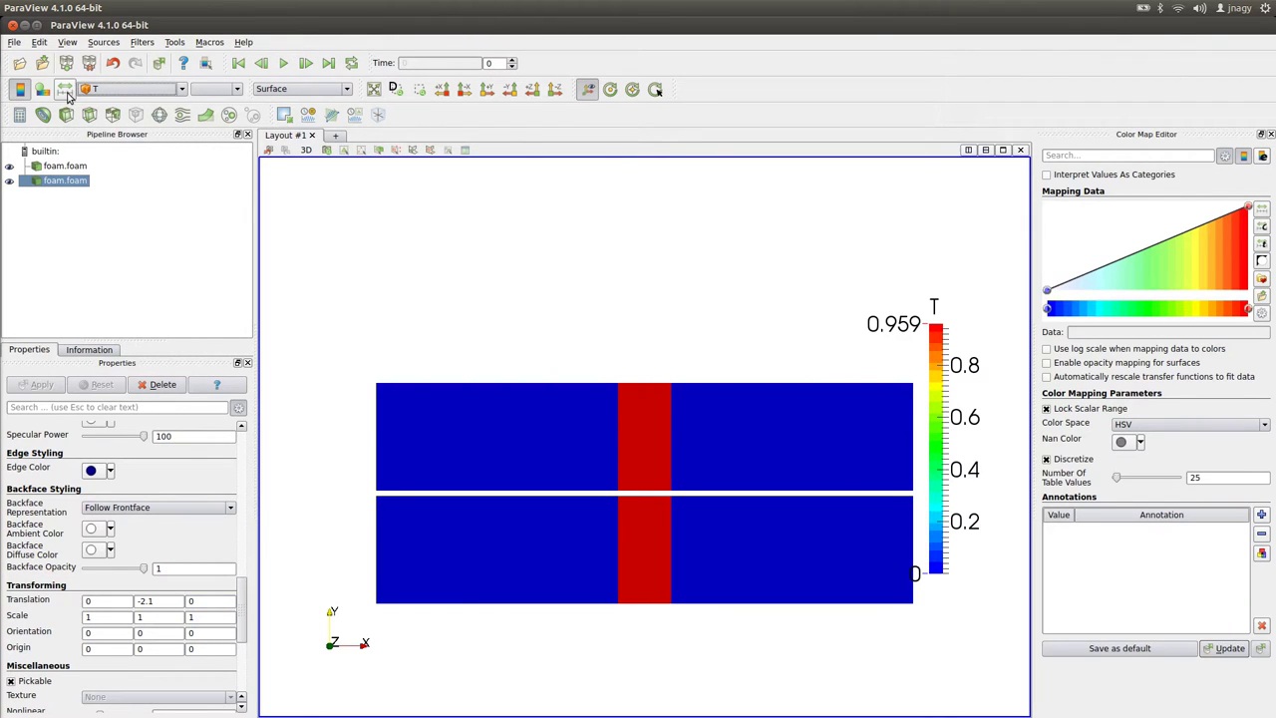
left_click(68, 92)
Step: Step both cases to time step 4 and rescale T to -0.0141 through 1
left_click_drag(560, 266, 528, 233)
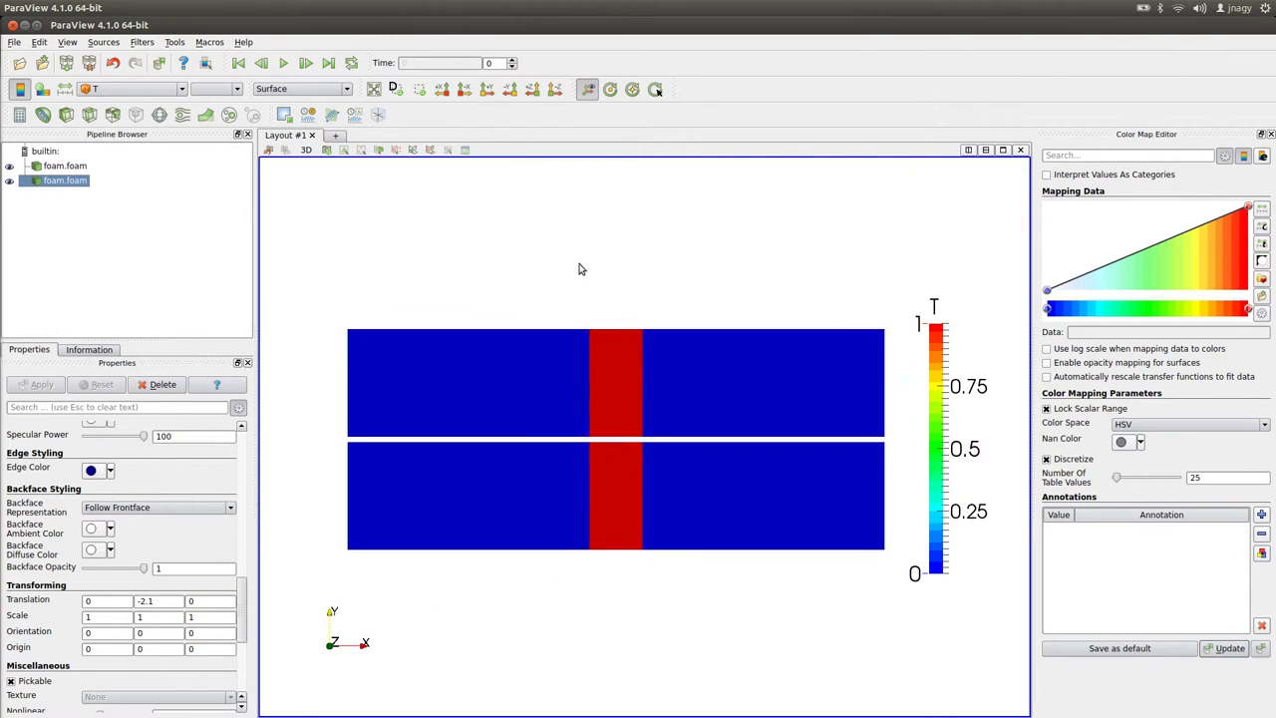
left_click(306, 64)
left_click(306, 64)
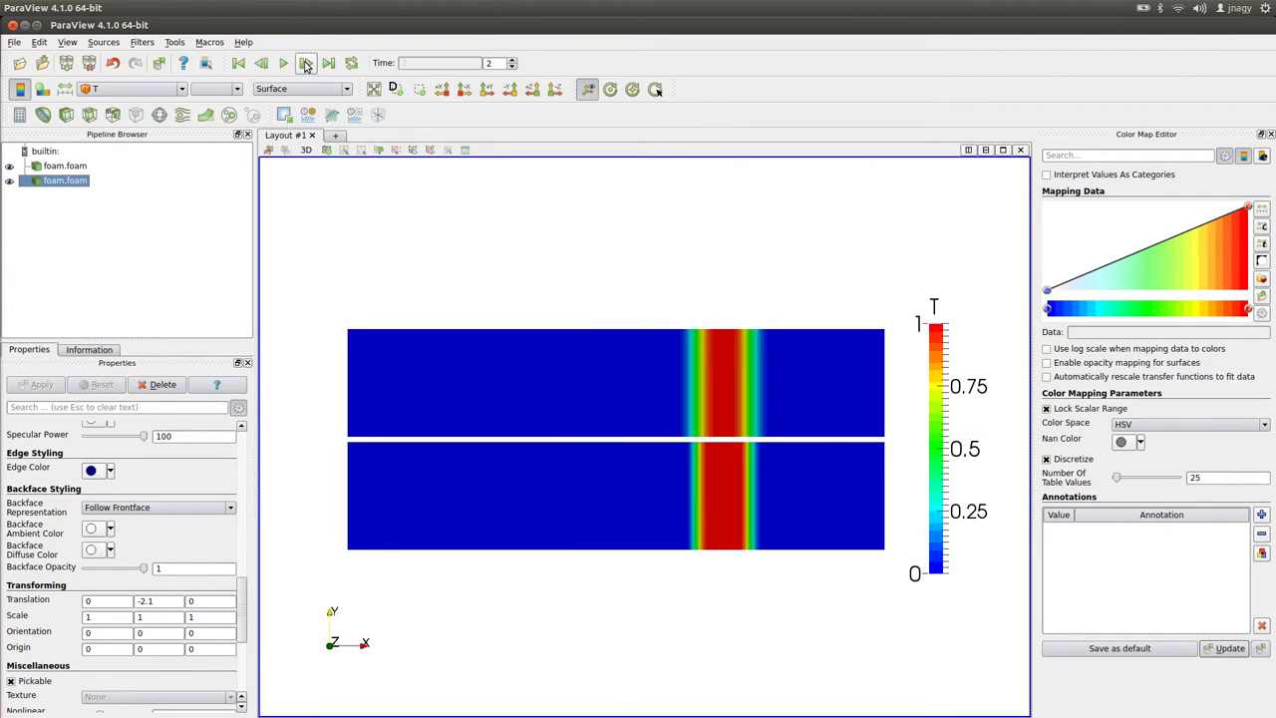
left_click(306, 63)
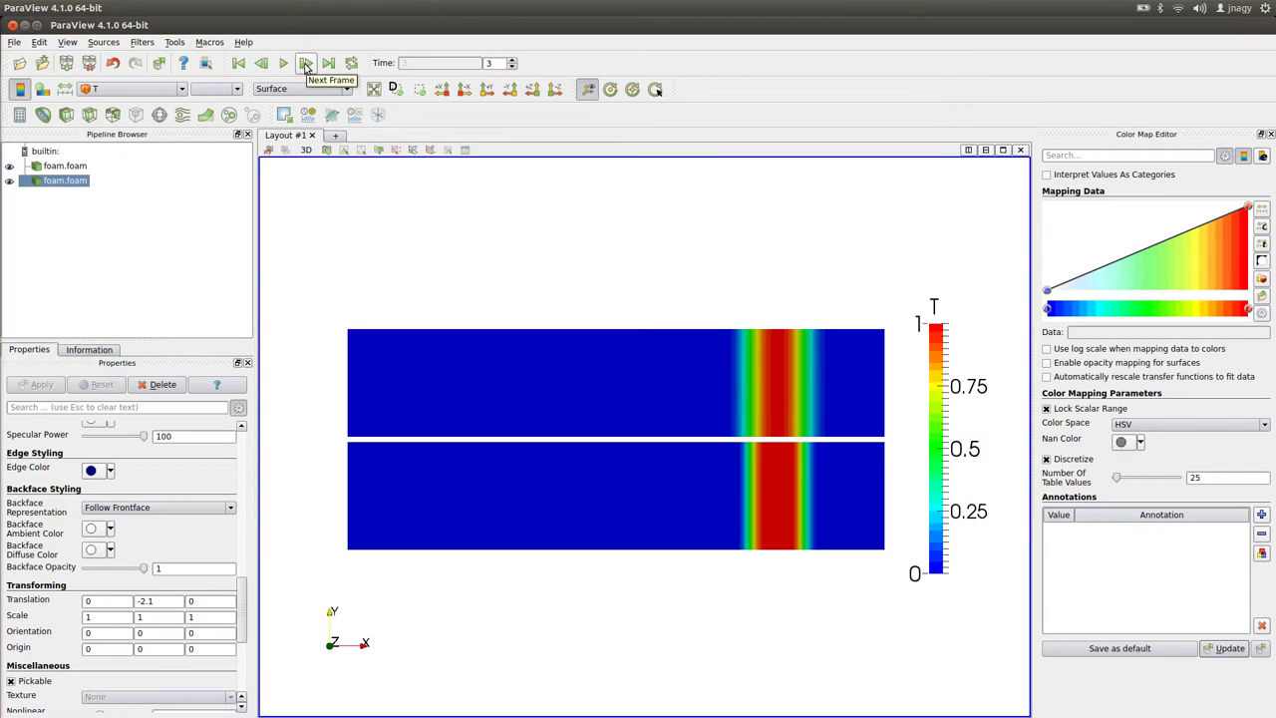
left_click(306, 64)
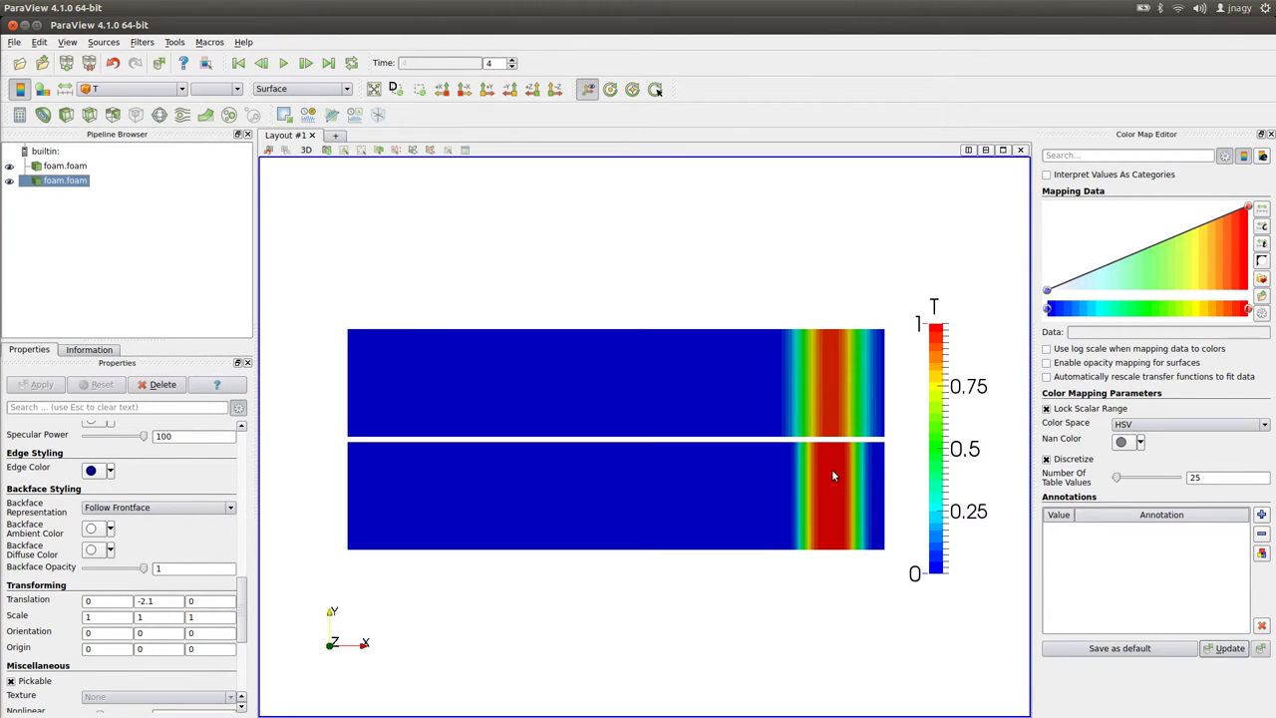
left_click(64, 91)
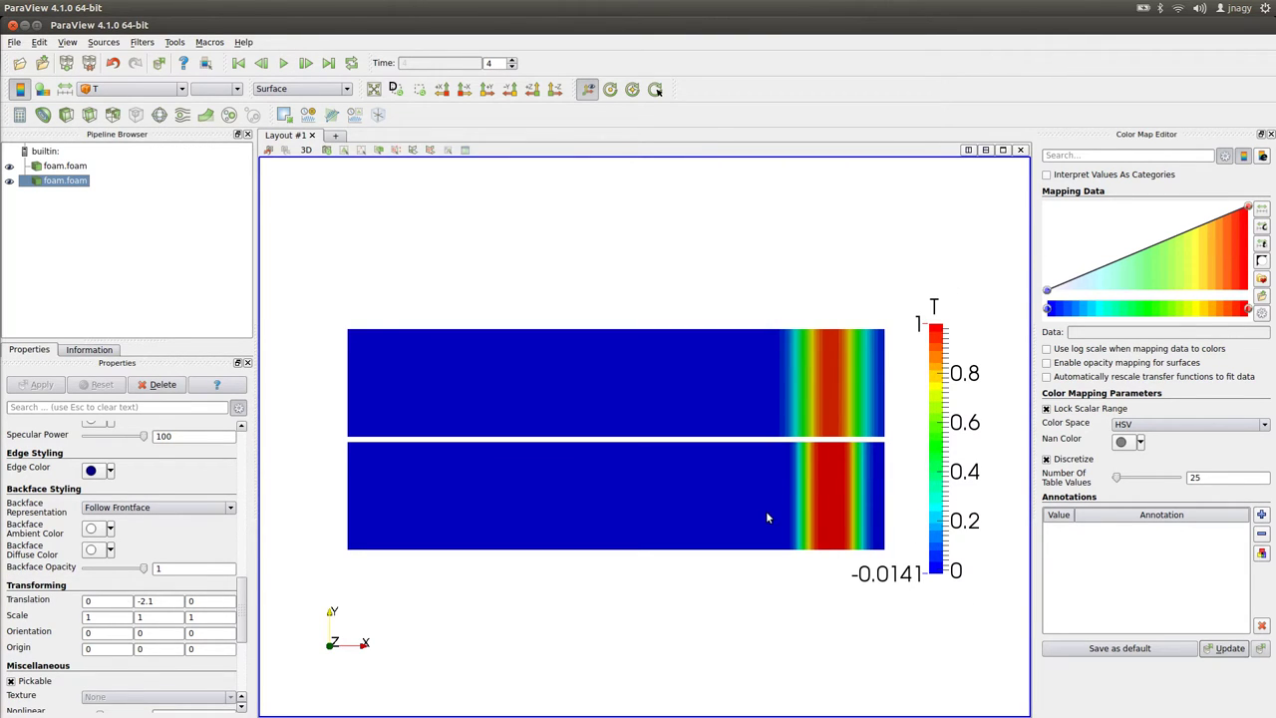
Step: Set a custom T colour range with minimum -0.01 and maximum 0.01
left_click(1261, 225)
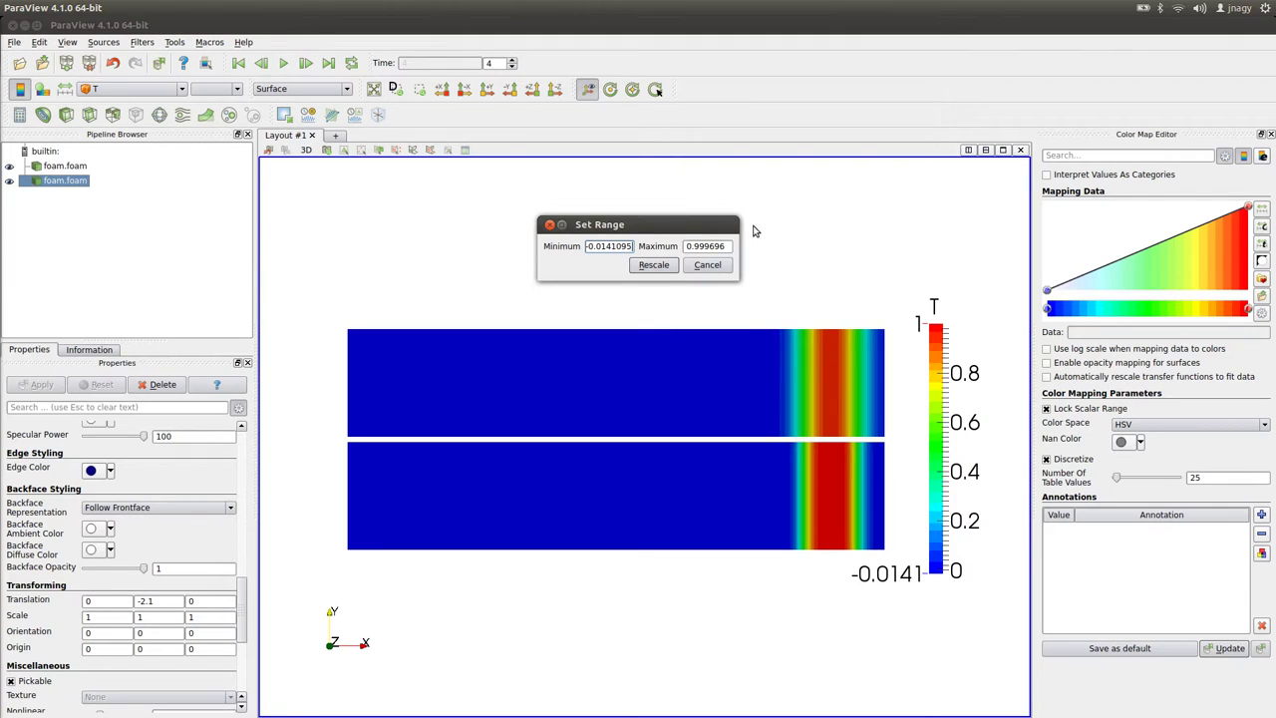
left_click_drag(633, 247, 606, 249)
key("BackSpace")
left_click_drag(734, 246, 694, 247)
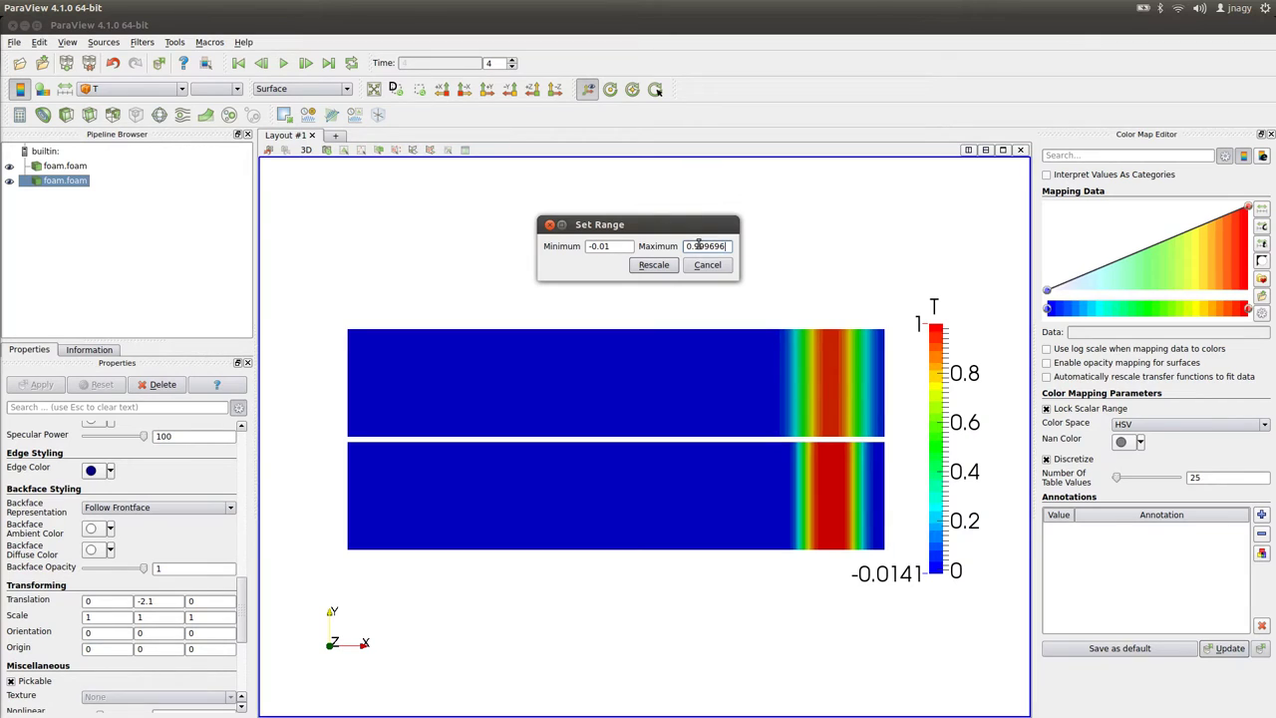
double_click(733, 246)
key("End")
triple_click(698, 246)
type("0.01")
left_click(663, 267)
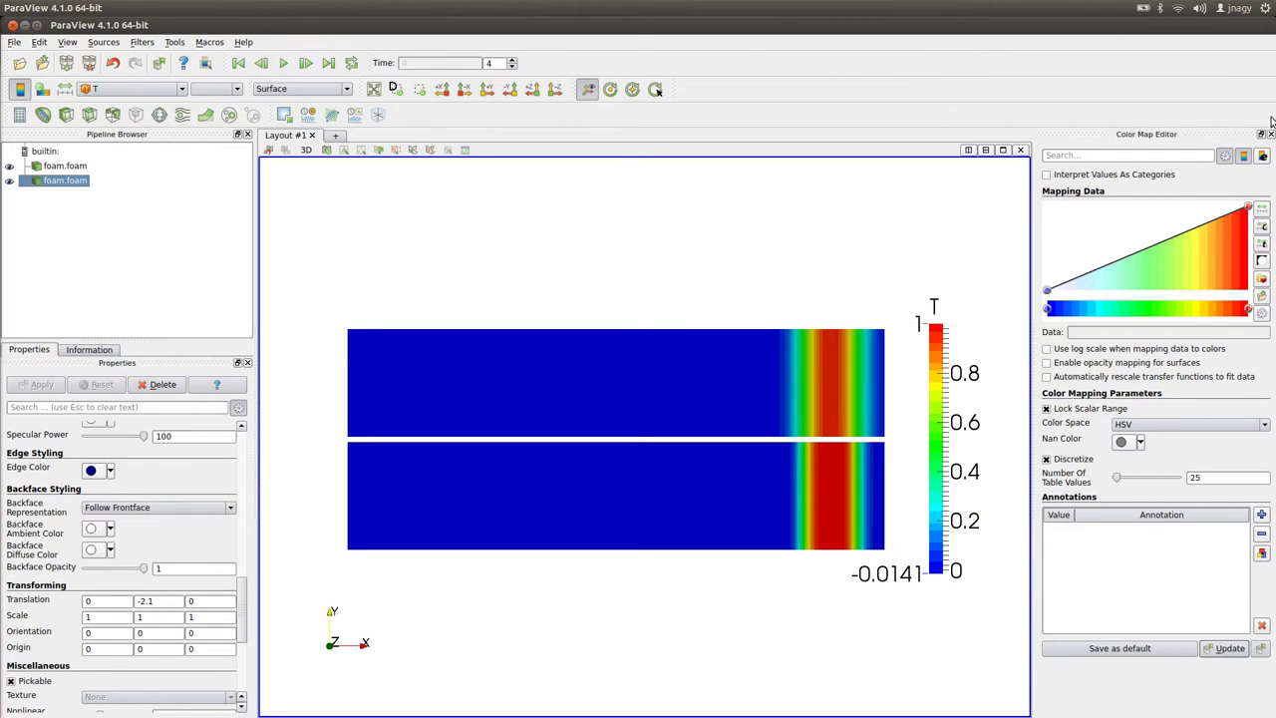
Step: Refresh the colour legend and return to time step 0
left_click(1243, 156)
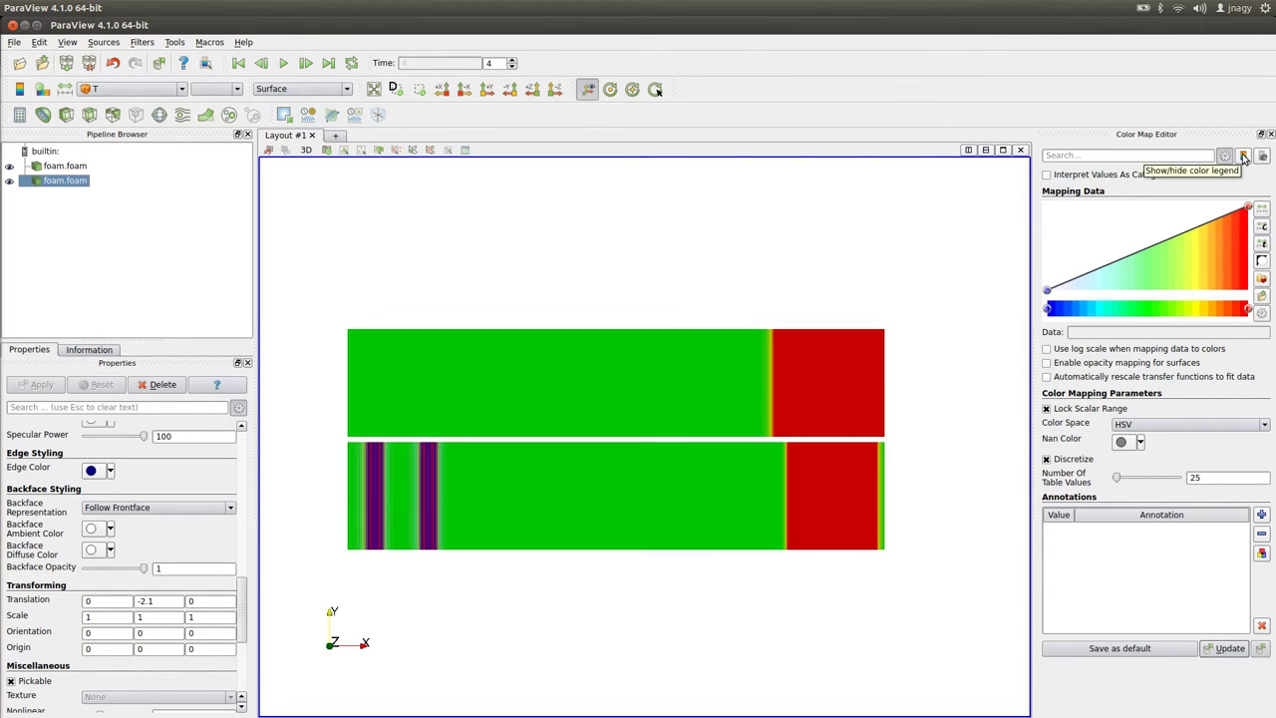
left_click(1243, 157)
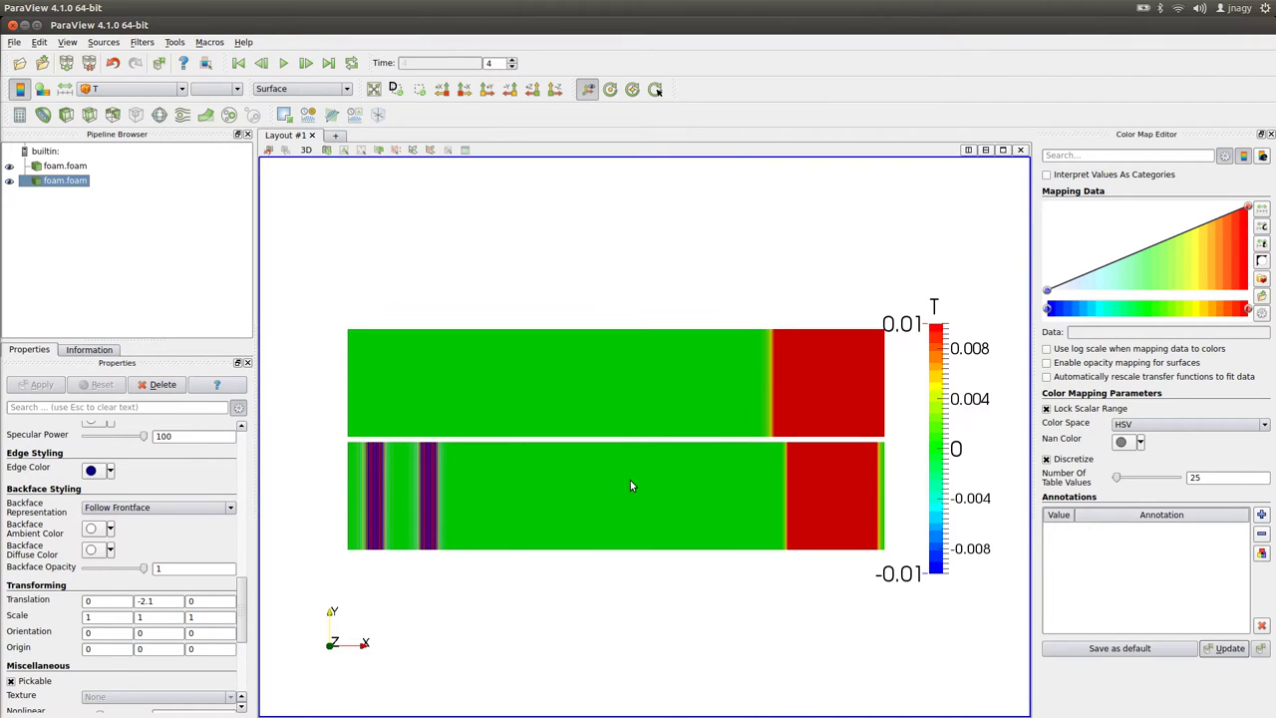
left_click(238, 63)
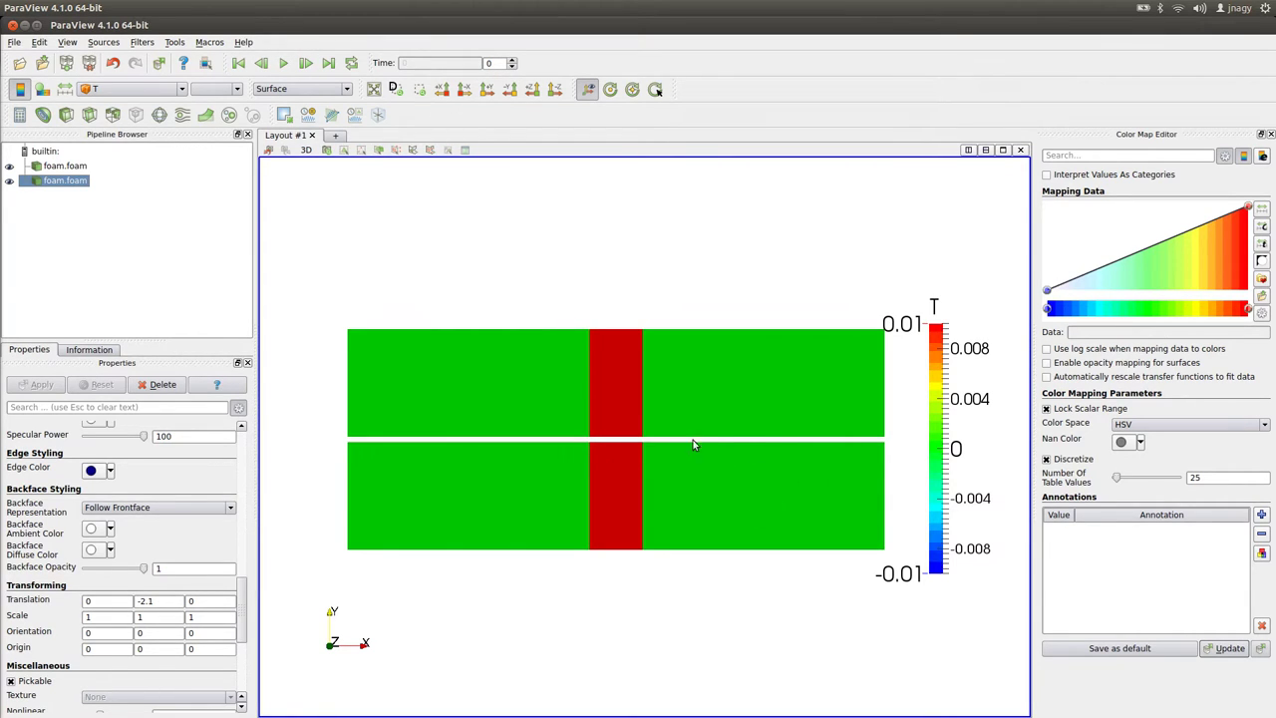
Step: Step both cases forward through time steps 1 and 2 to time step 3
left_click(304, 63)
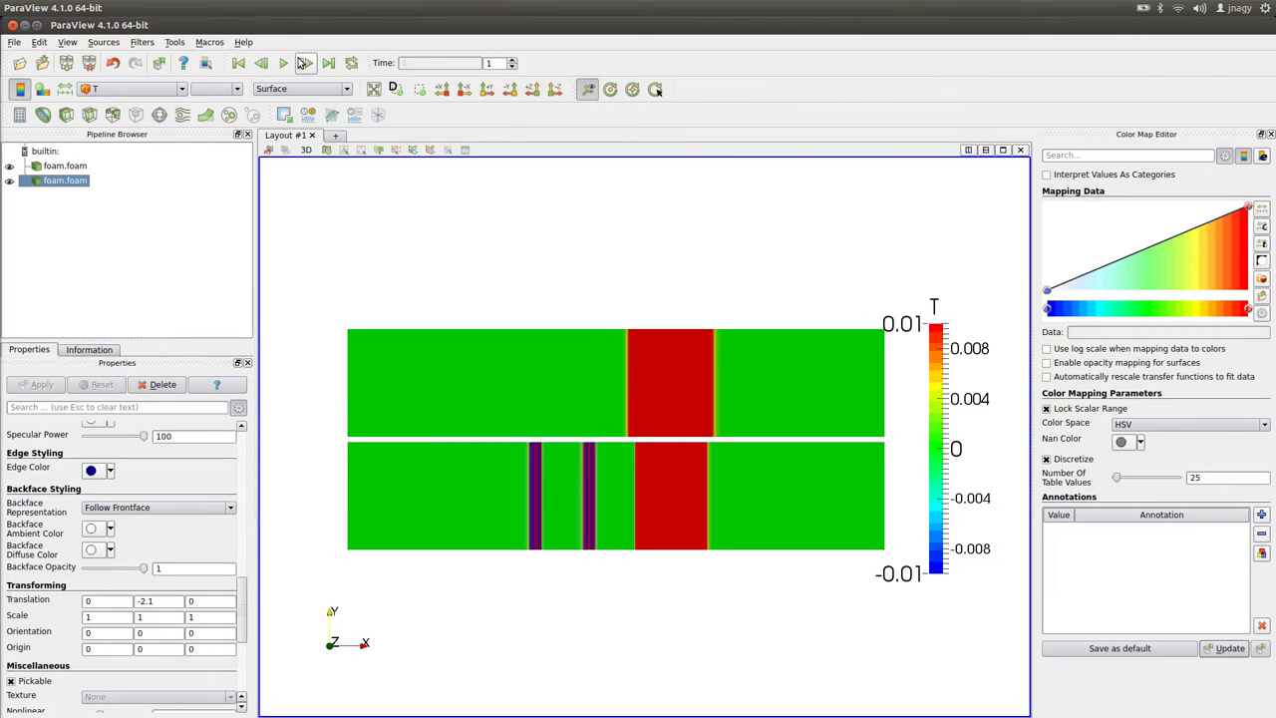
left_click(304, 63)
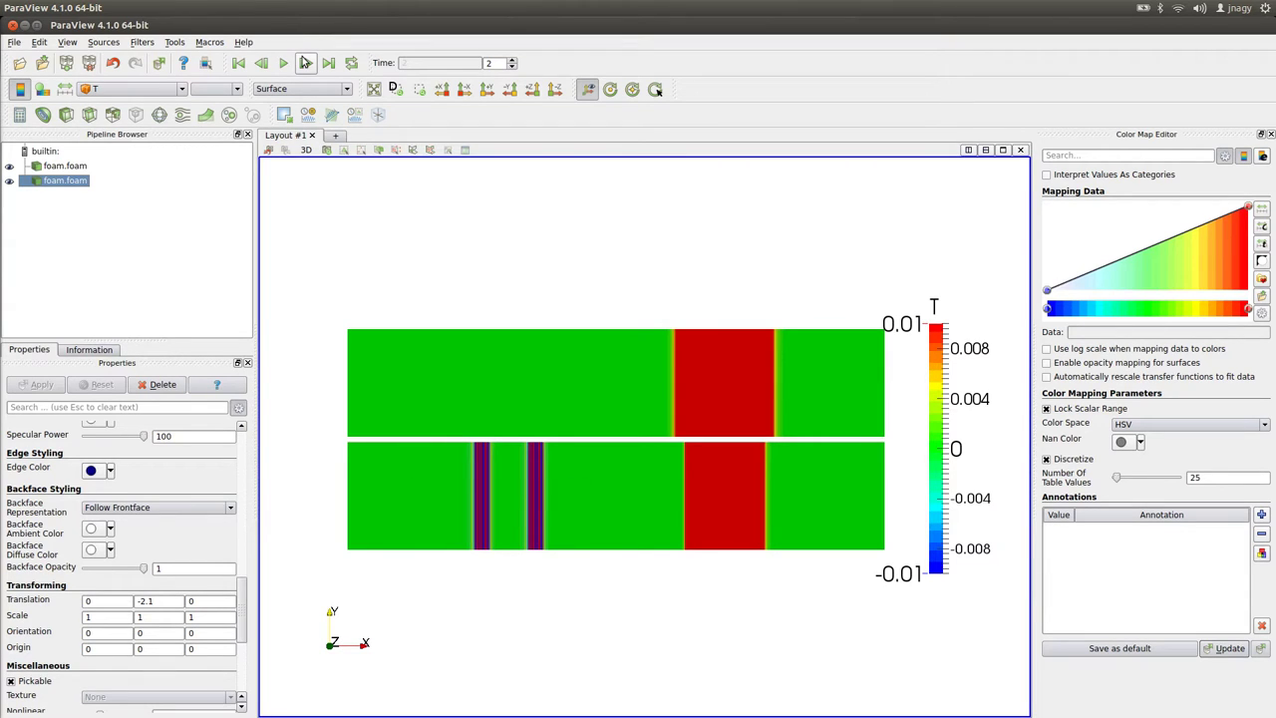
left_click(305, 62)
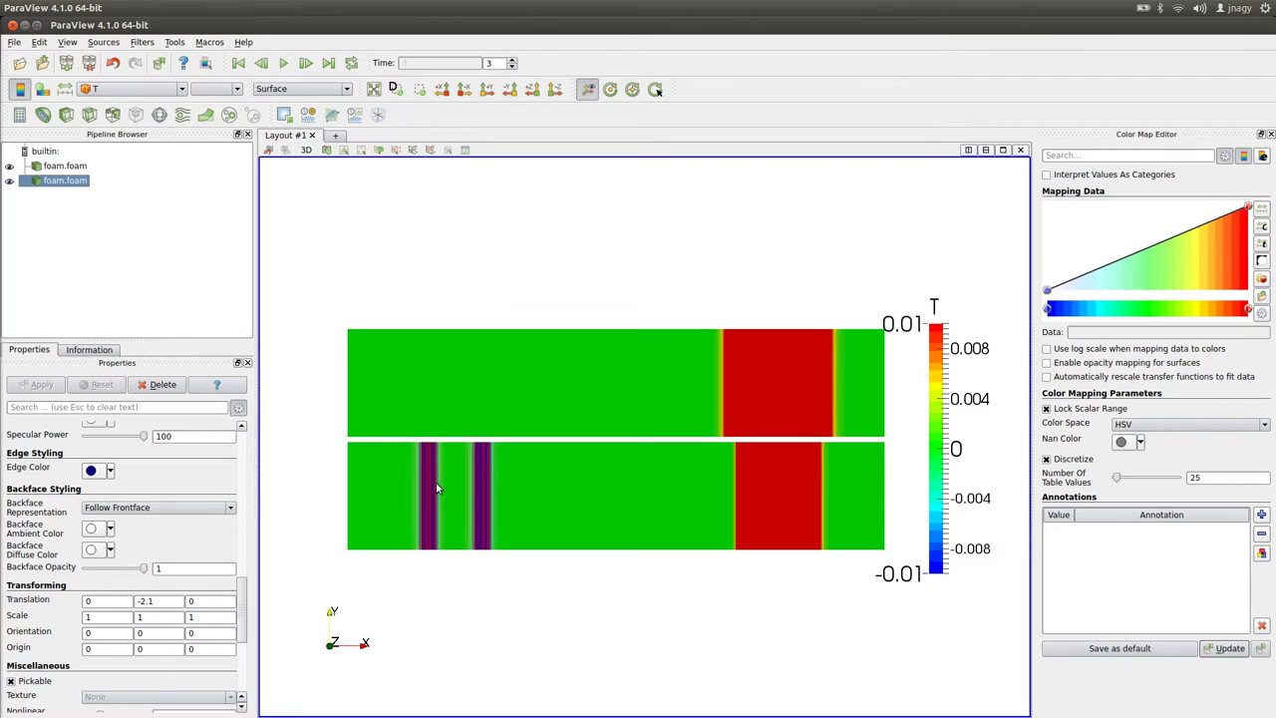
Step: Zoom and rotate onto the purple stripes and display the bars as Surface With Edges
scroll(478, 535, "up", 2)
left_click_drag(366, 506, 643, 479)
scroll(629, 482, "up", 2)
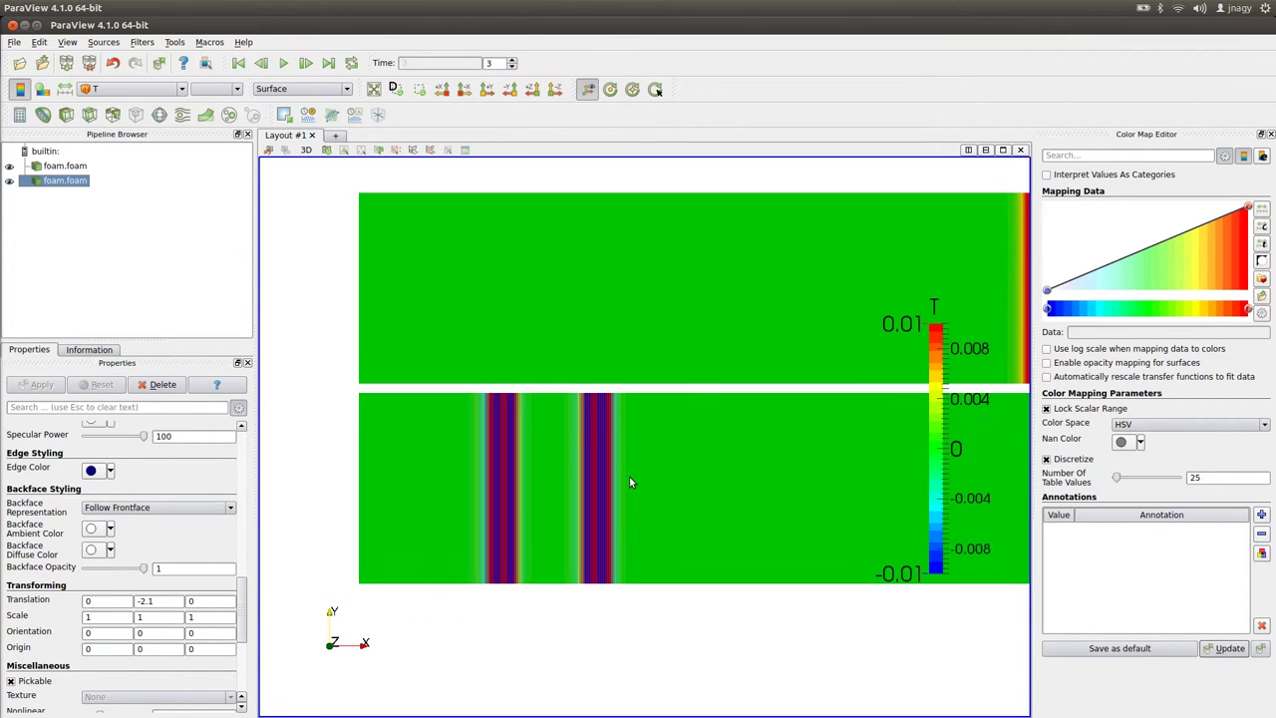
scroll(625, 476, "up", 3)
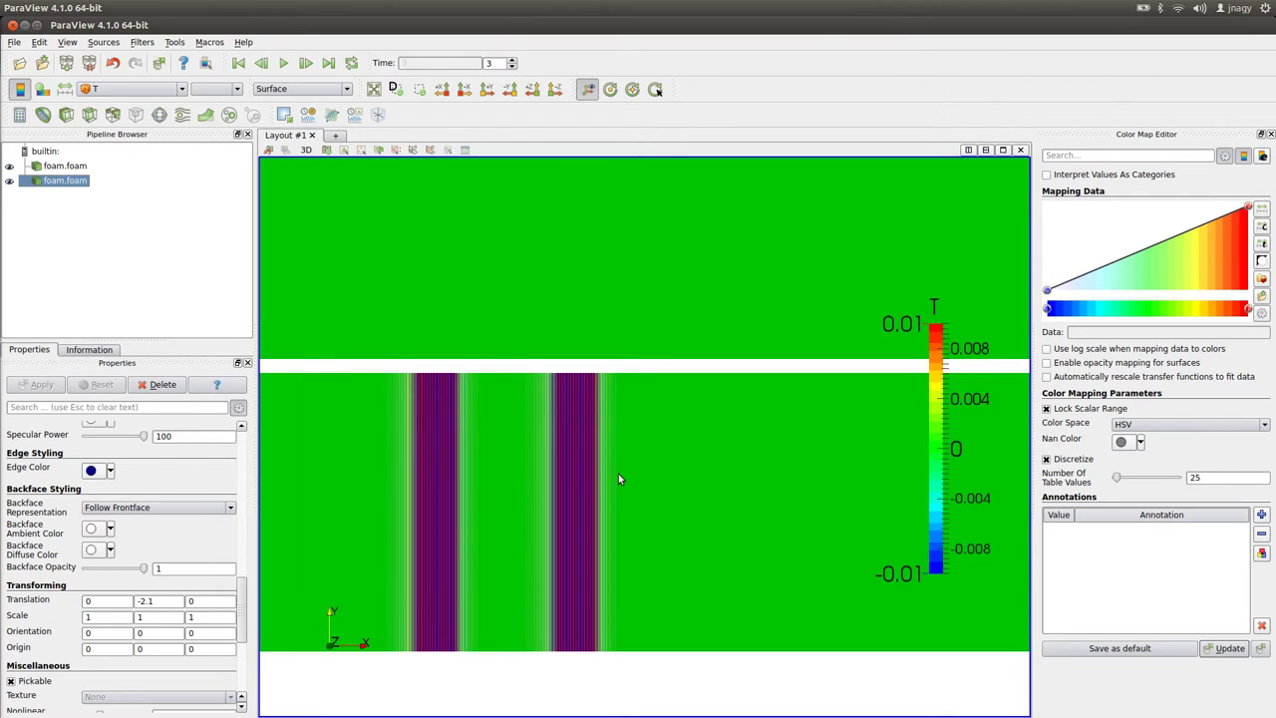
left_click_drag(604, 474, 479, 251)
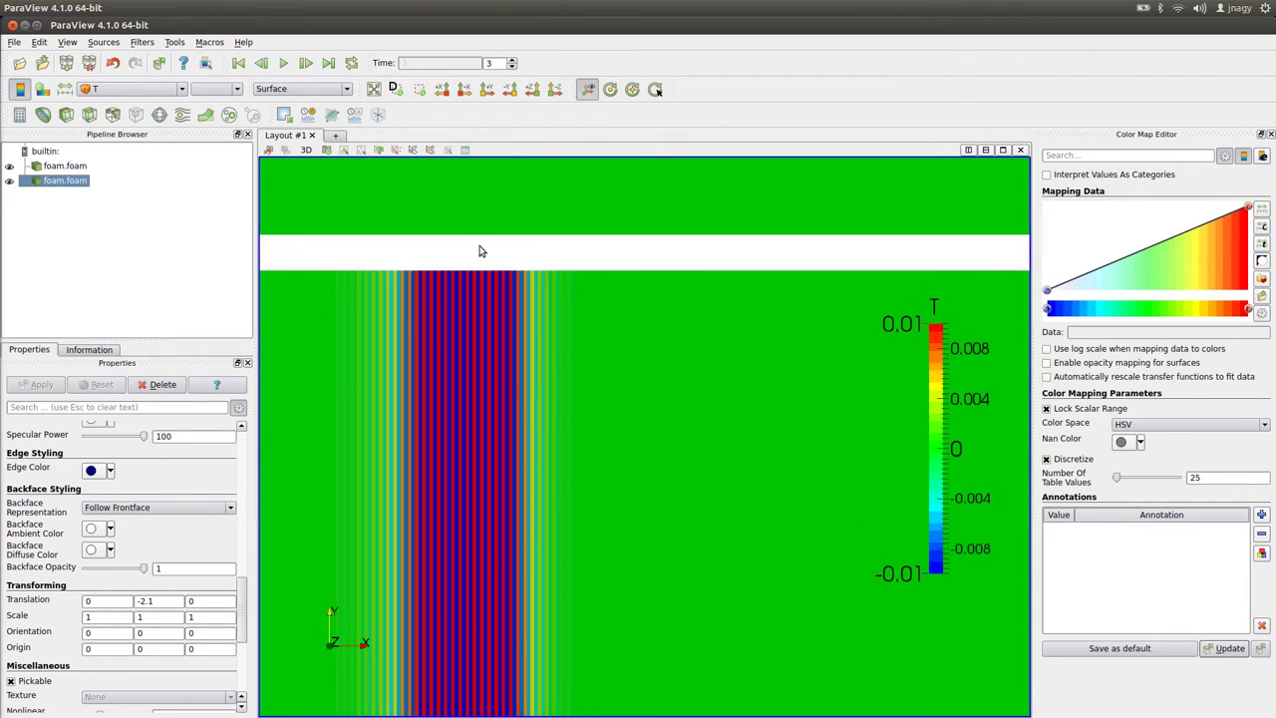
left_click(284, 88)
left_click(299, 150)
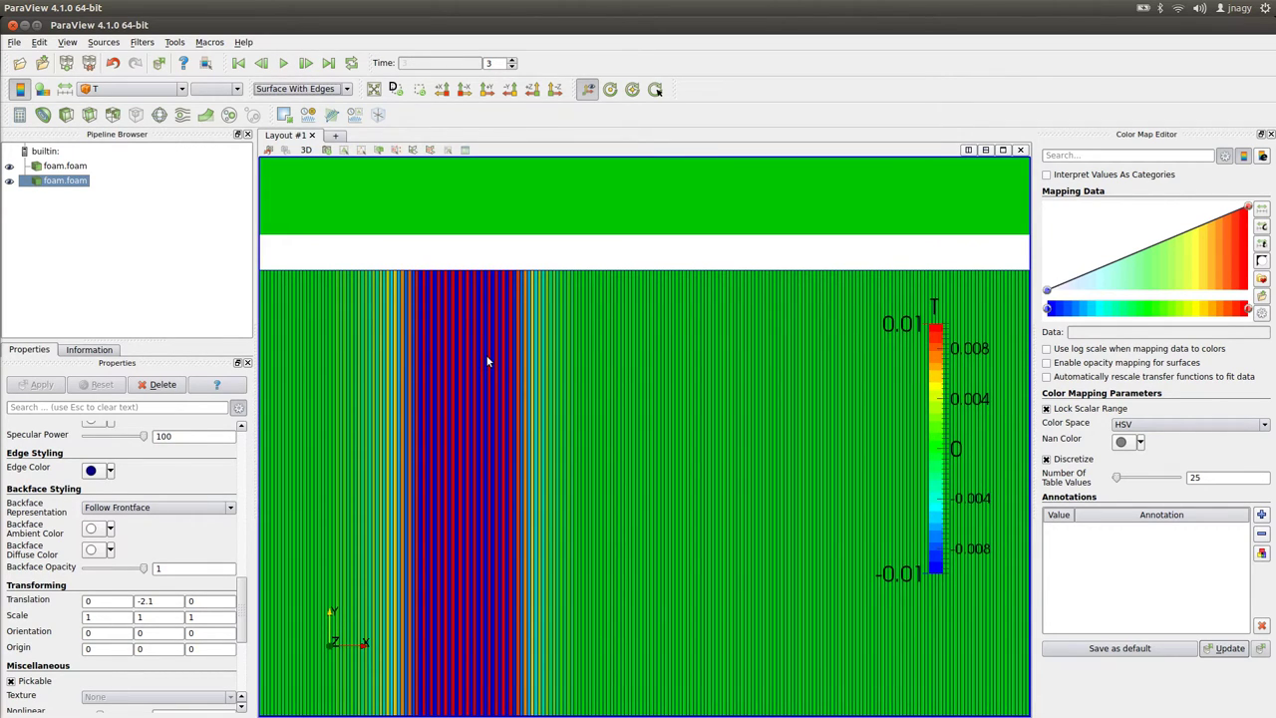
Step: Reset to the -Z front view, switch back to Surface, and advance to time step 4
left_click(555, 90)
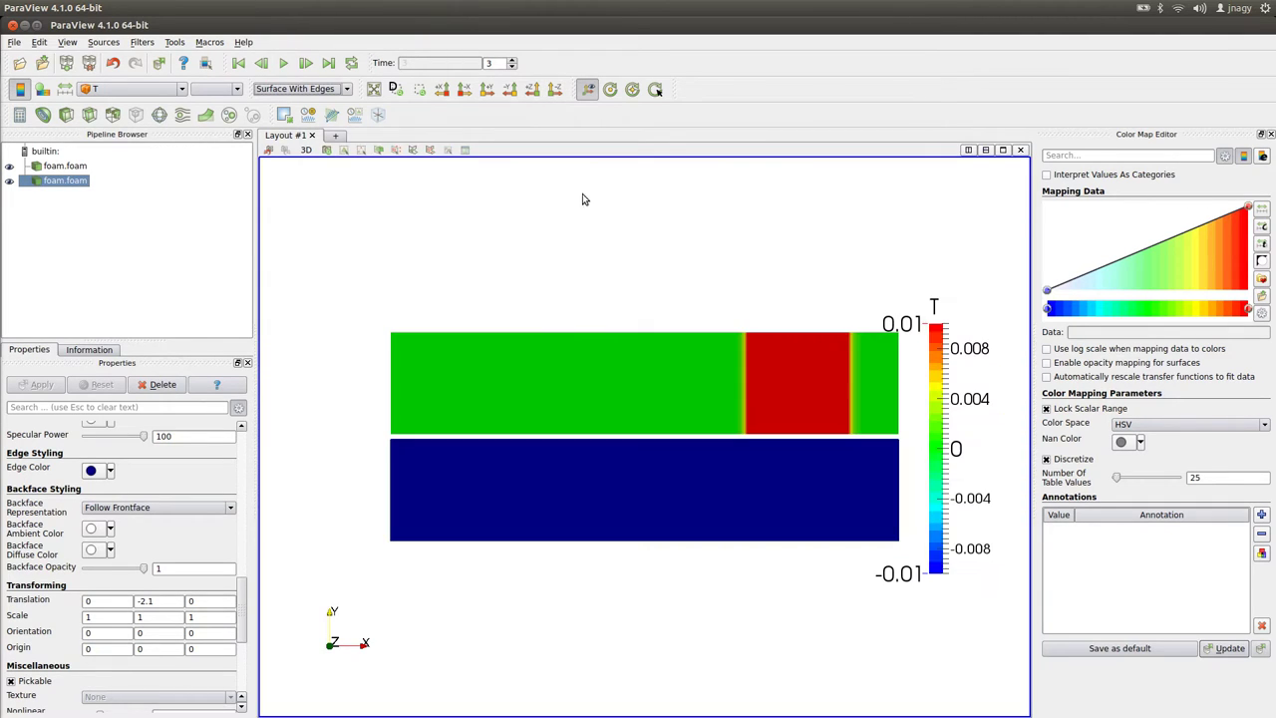
left_click(299, 89)
left_click(311, 147)
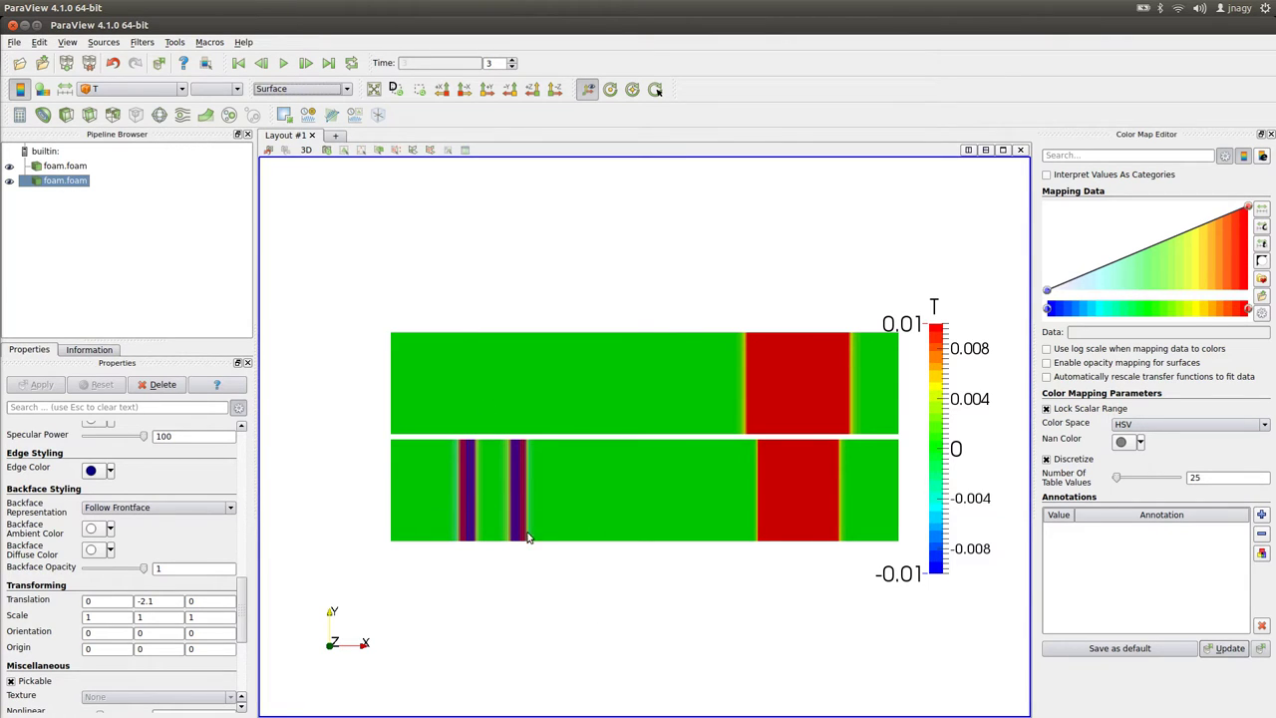
left_click(306, 62)
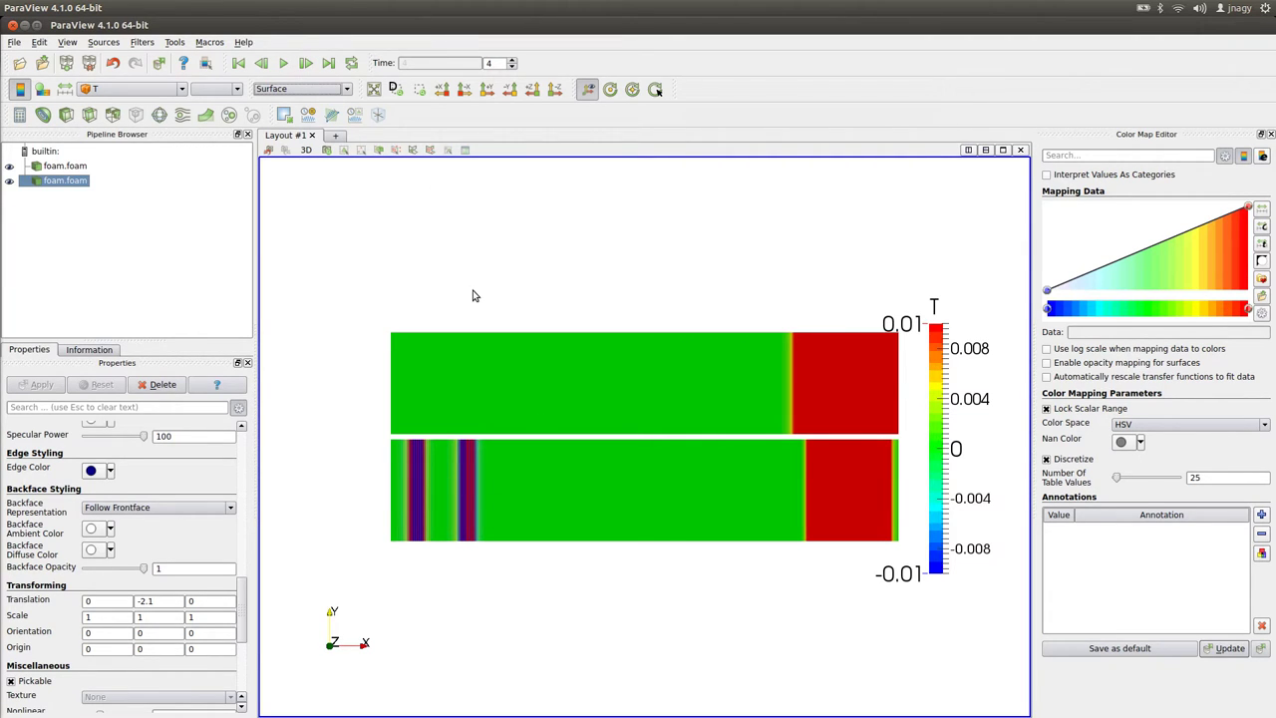
Step: Move from the linear case into the discretization_linearUpwind case folder
key("alt+Tab")
type("cd ..")
key("Return")
type("cd d")
key("Tab")
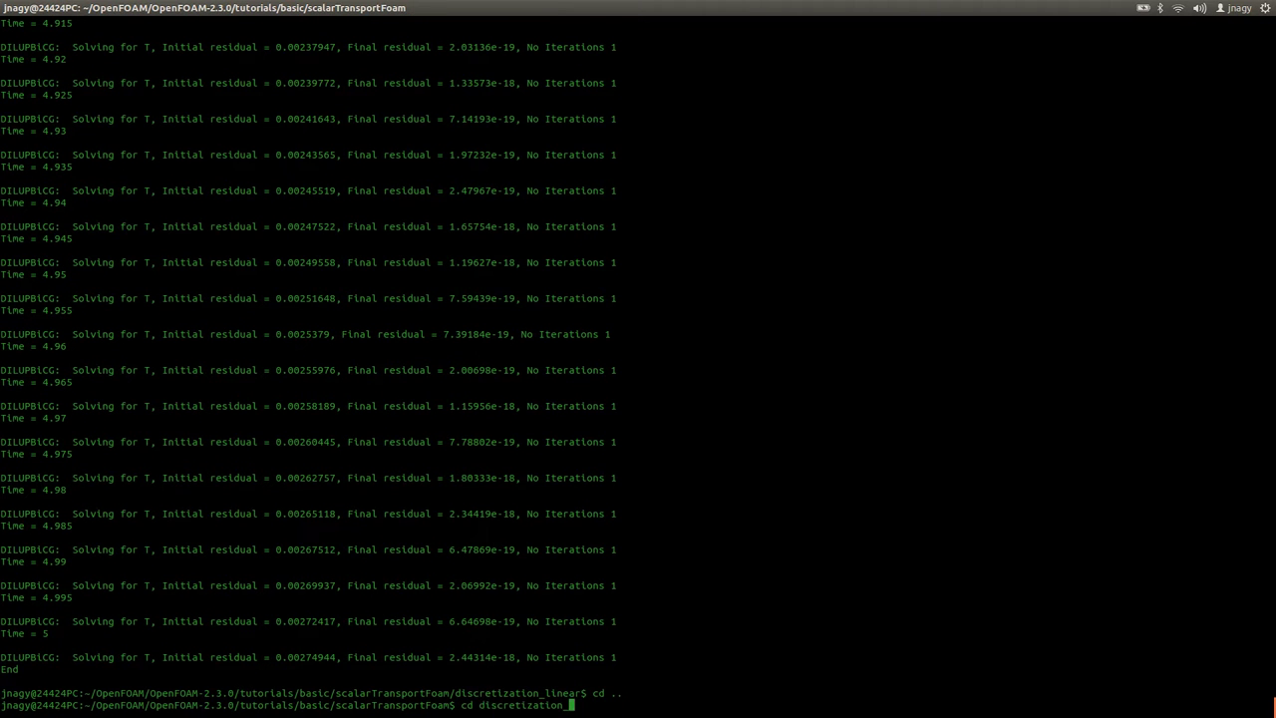
type("li")
key("Tab")
type("Up")
key("Tab")
key("Return")
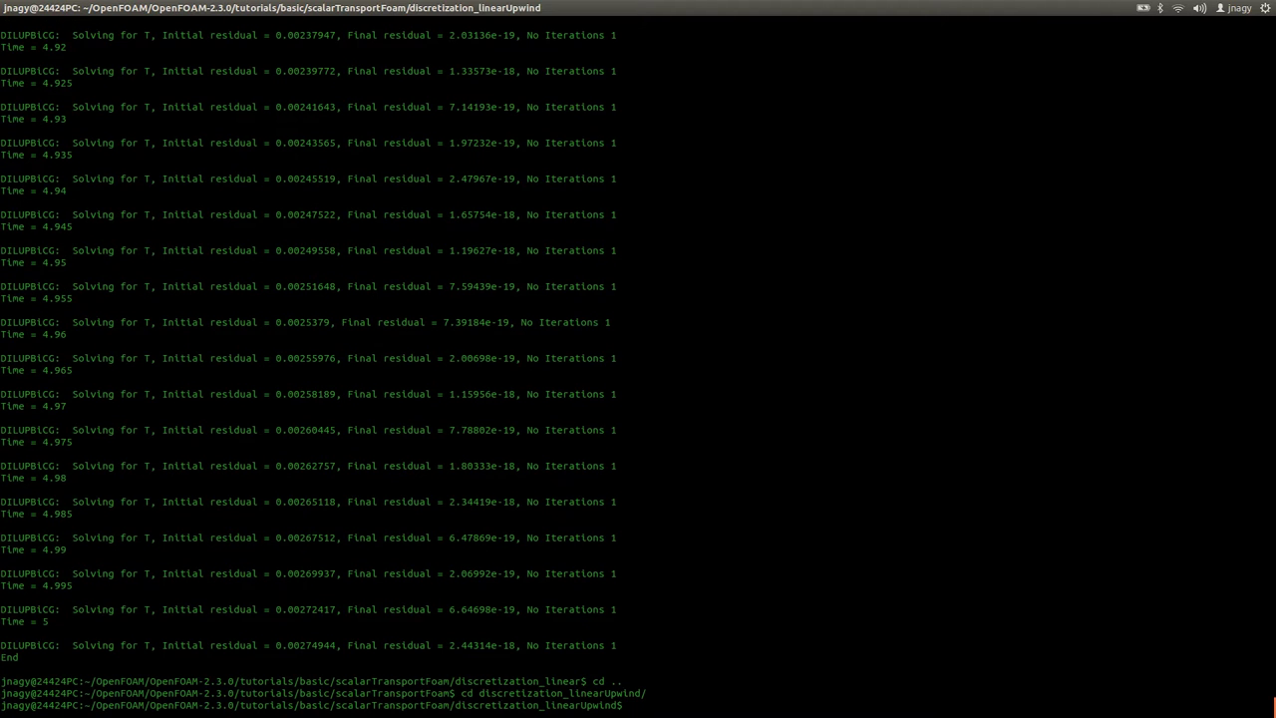
Step: Open system/fvSchemes of the linearUpwind case in nano
type("nano system/fv")
type("S")
key("Tab")
key("Return")
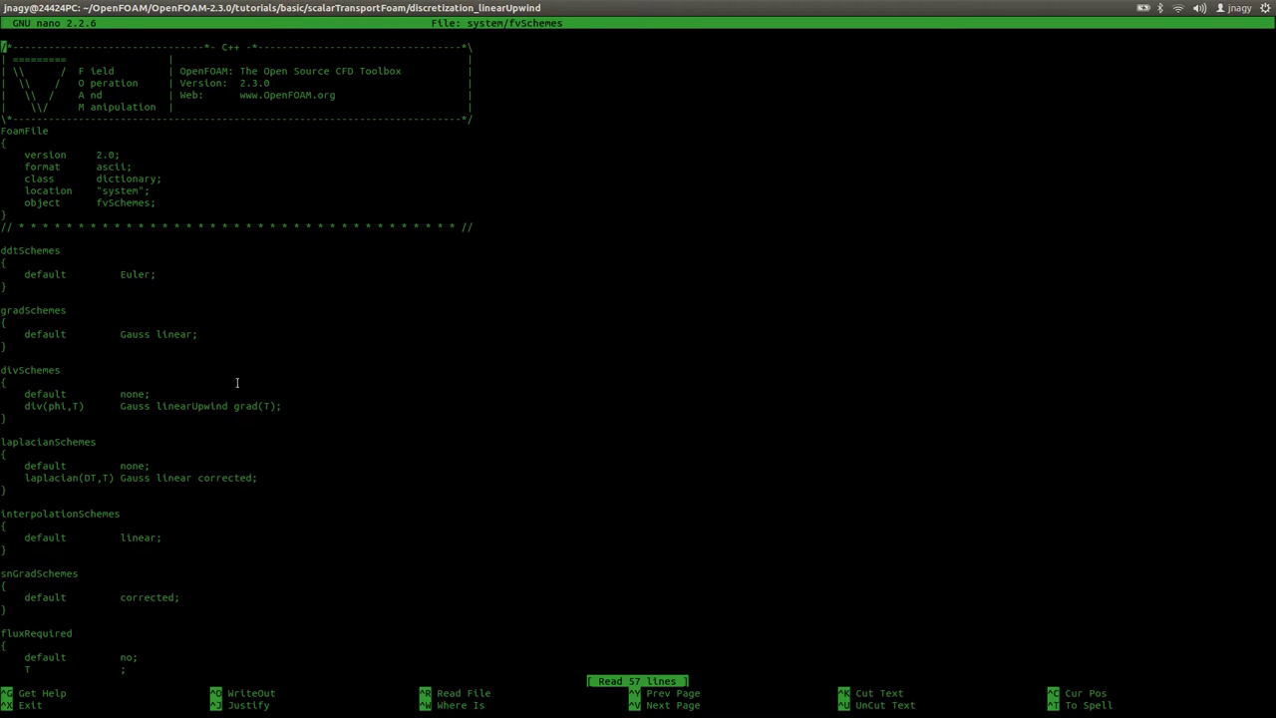
double_click(199, 409)
left_click(199, 409)
key("Down")
key("Down")
key("Down")
key("Down")
key("Down")
key("Down")
key("Down")
key("Down")
key("Down")
key("Down")
key("Down")
key("Down")
key("Down")
key("Down")
key("Down")
key("Down")
key("Down")
key("Down")
key("Down")
key("Down")
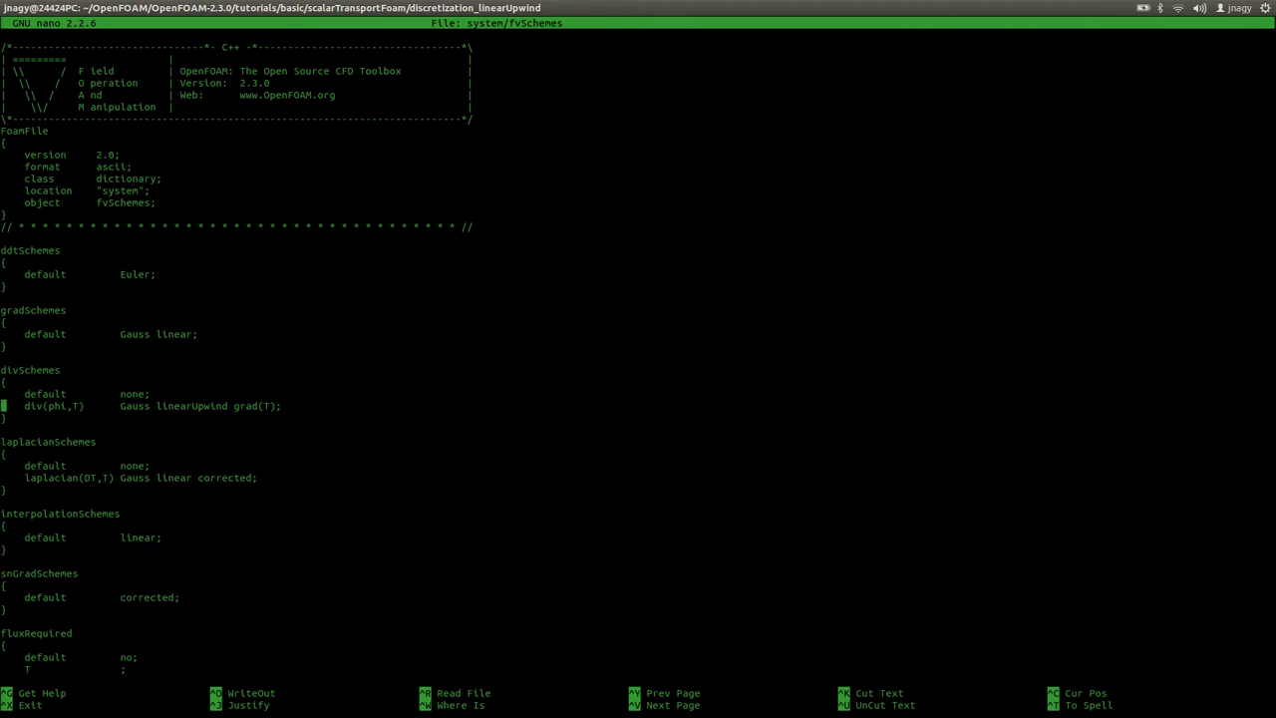
key("Left")
key("Left")
key("Left")
double_click(131, 408)
double_click(195, 405)
left_click(227, 405)
left_click_drag(226, 406, 121, 401)
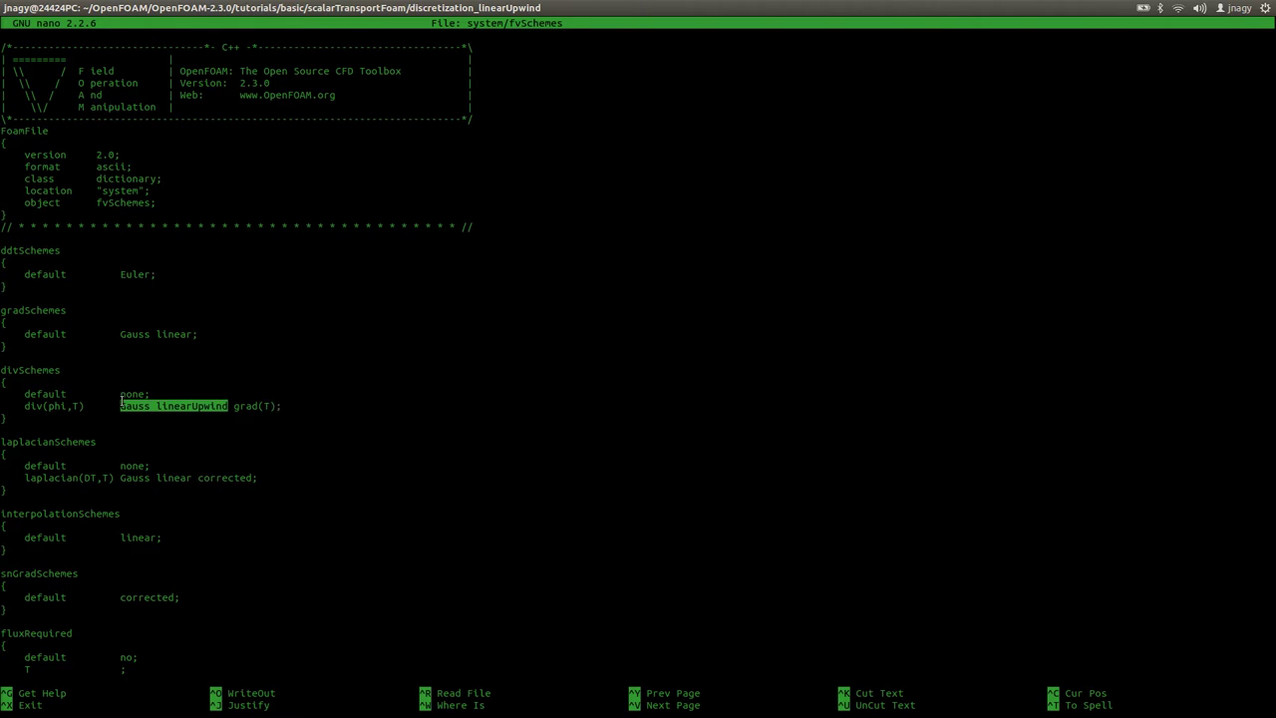
left_click(239, 407)
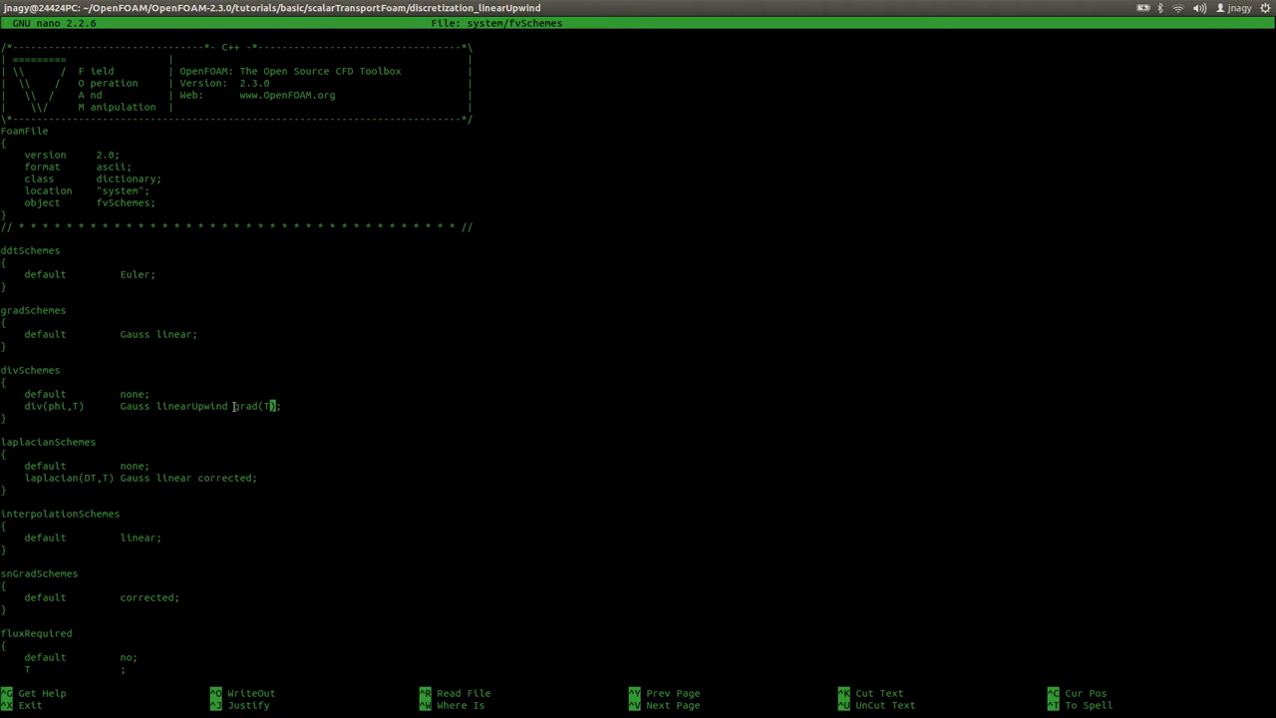
left_click_drag(233, 407, 275, 407)
key("Left")
key("Left")
key("Left")
key("Left")
key("Left")
type("Gauss ")
type("linear;//")
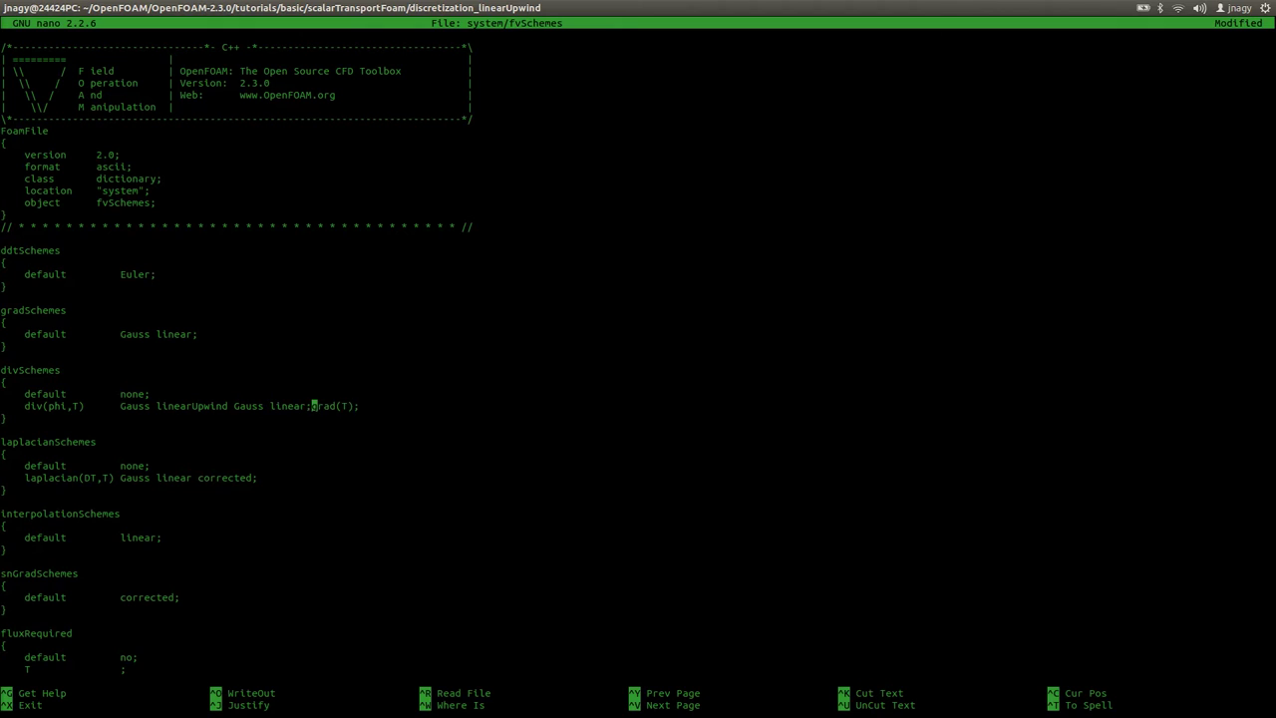
left_click_drag(121, 406, 227, 406)
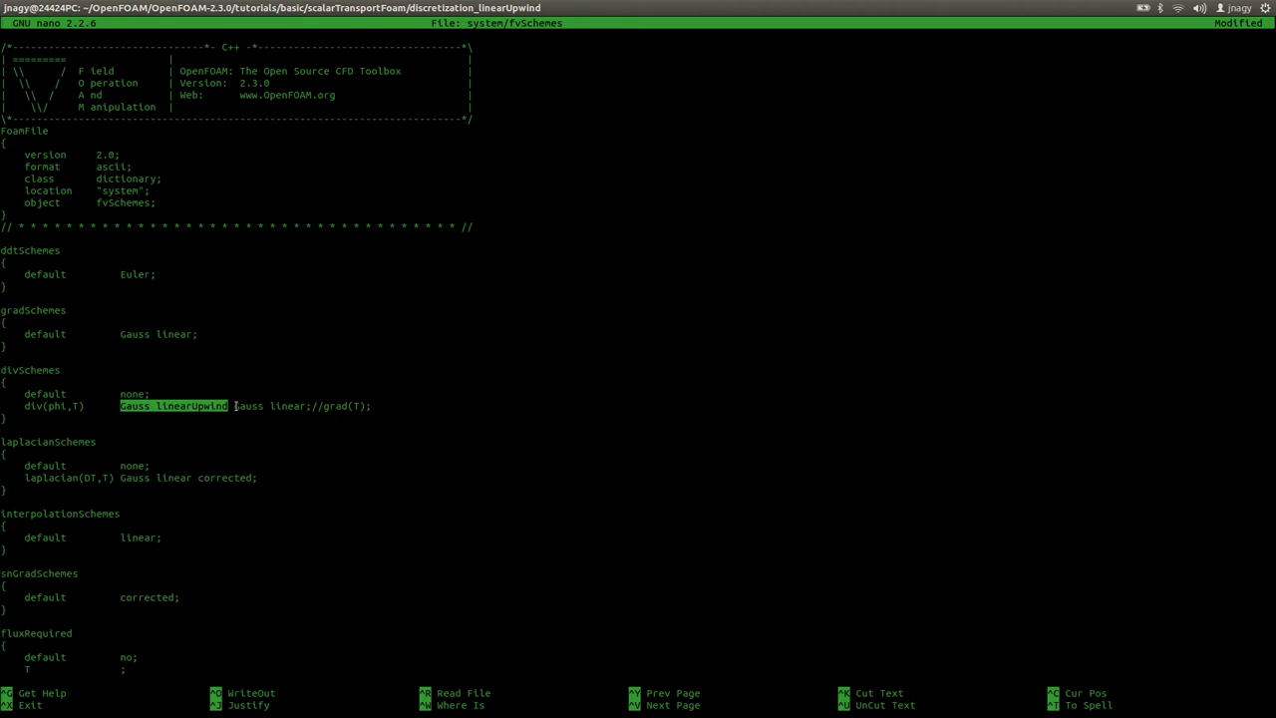
left_click_drag(235, 406, 305, 405)
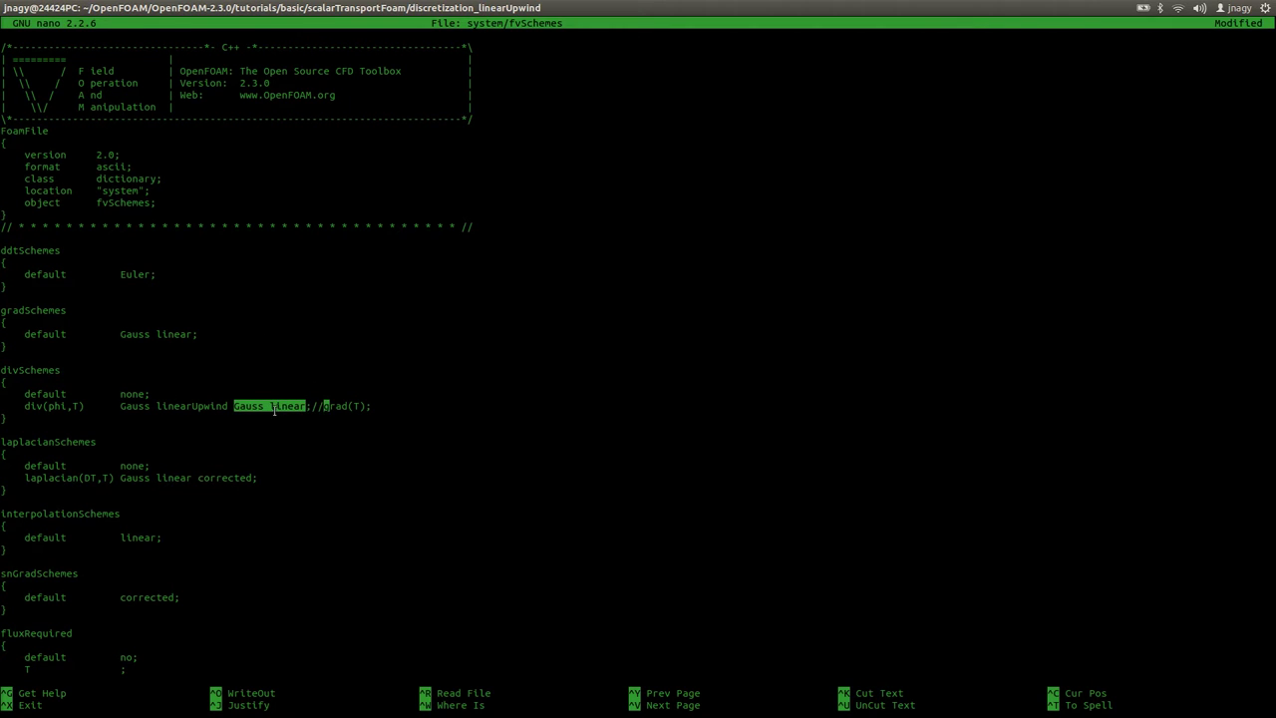
key("alt+Tab")
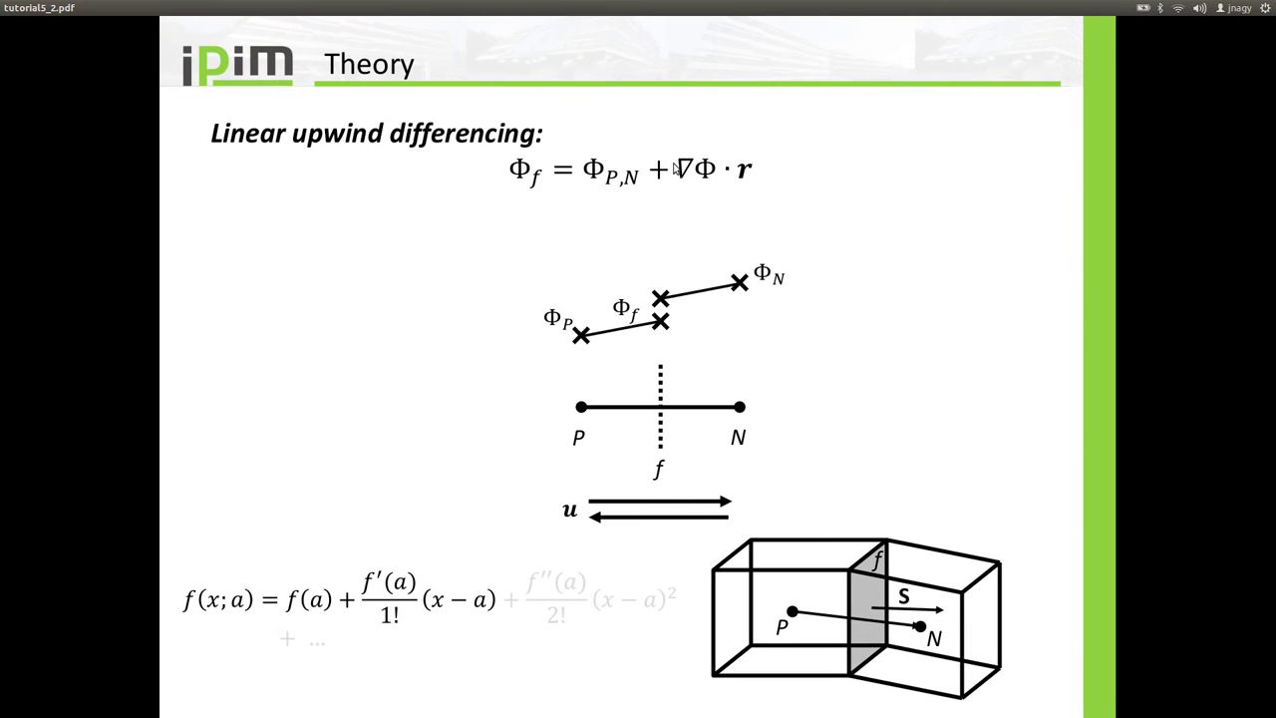
key("alt+Tab")
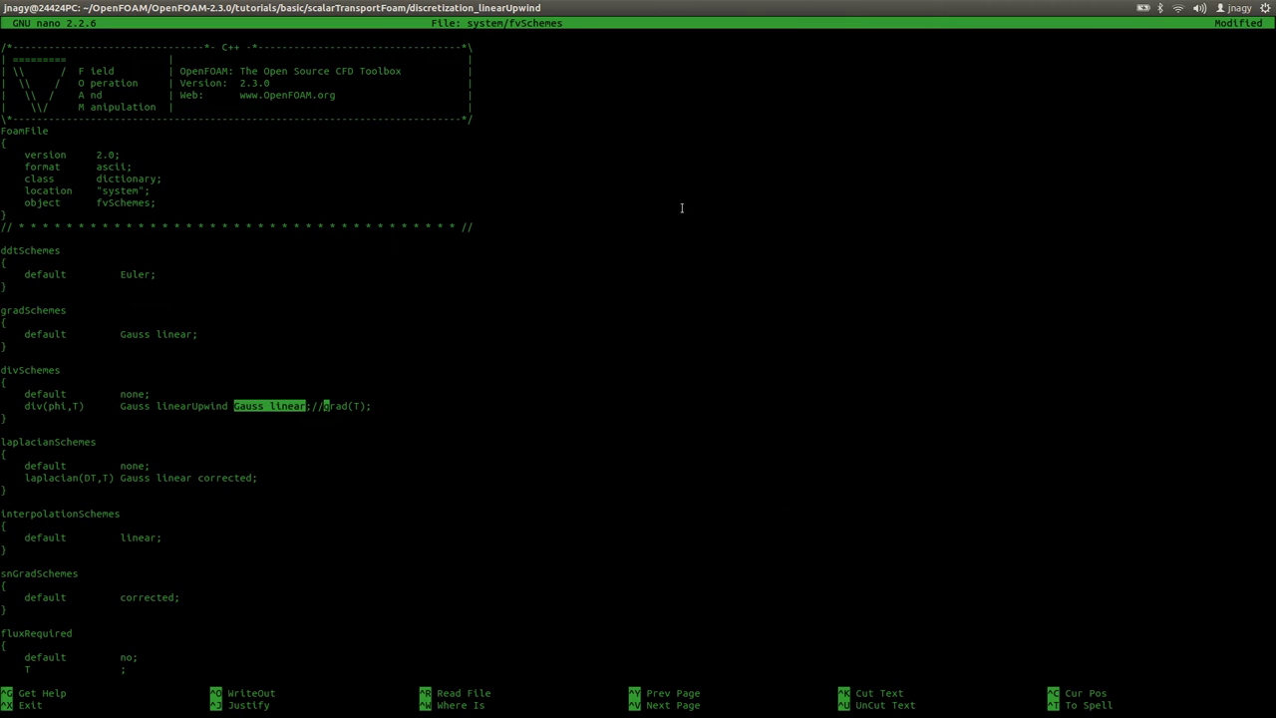
left_click(242, 405)
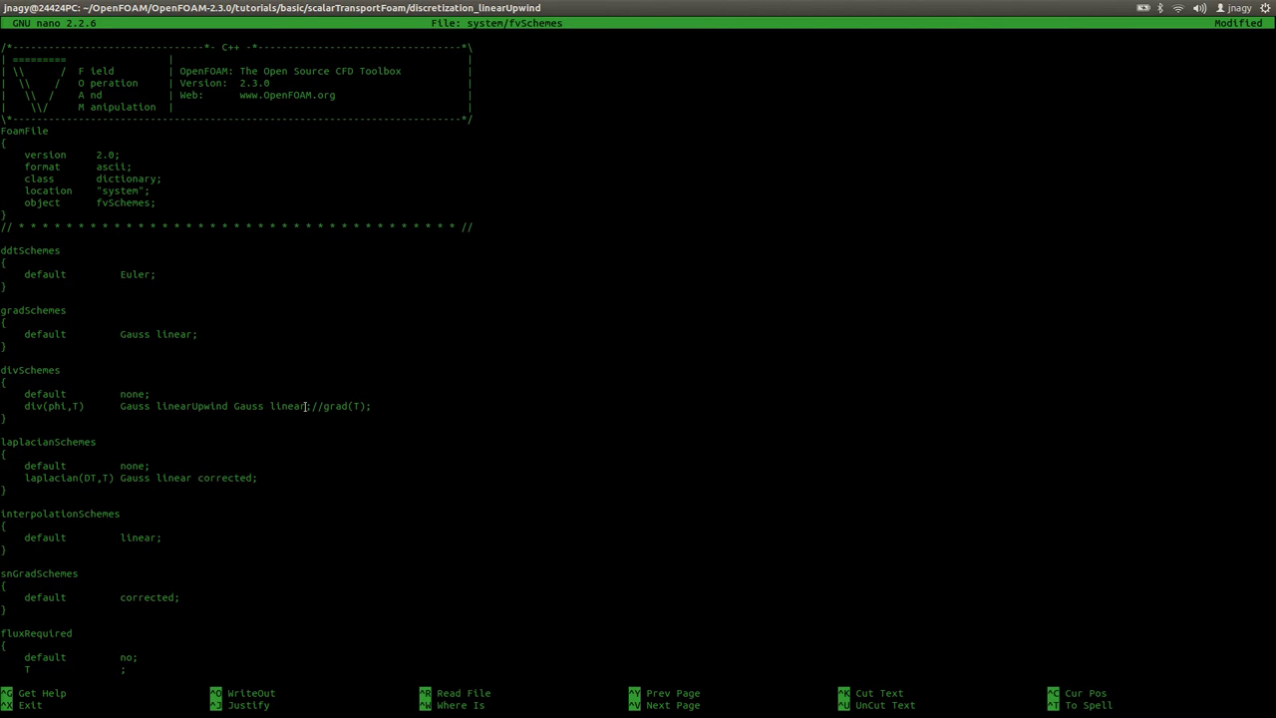
key("BackSpace")
key("BackSpace")
key("BackSpace")
key("BackSpace")
key("BackSpace")
key("BackSpace")
key("BackSpace")
key("BackSpace")
key("BackSpace")
key("BackSpace")
key("BackSpace")
key("BackSpace")
key("BackSpace")
key("BackSpace")
Step: Review the div(phi,T) and gradSchemes default Gauss linear lines in fvSchemes
left_click_drag(277, 406, 232, 405)
left_click(245, 405)
double_click(246, 406)
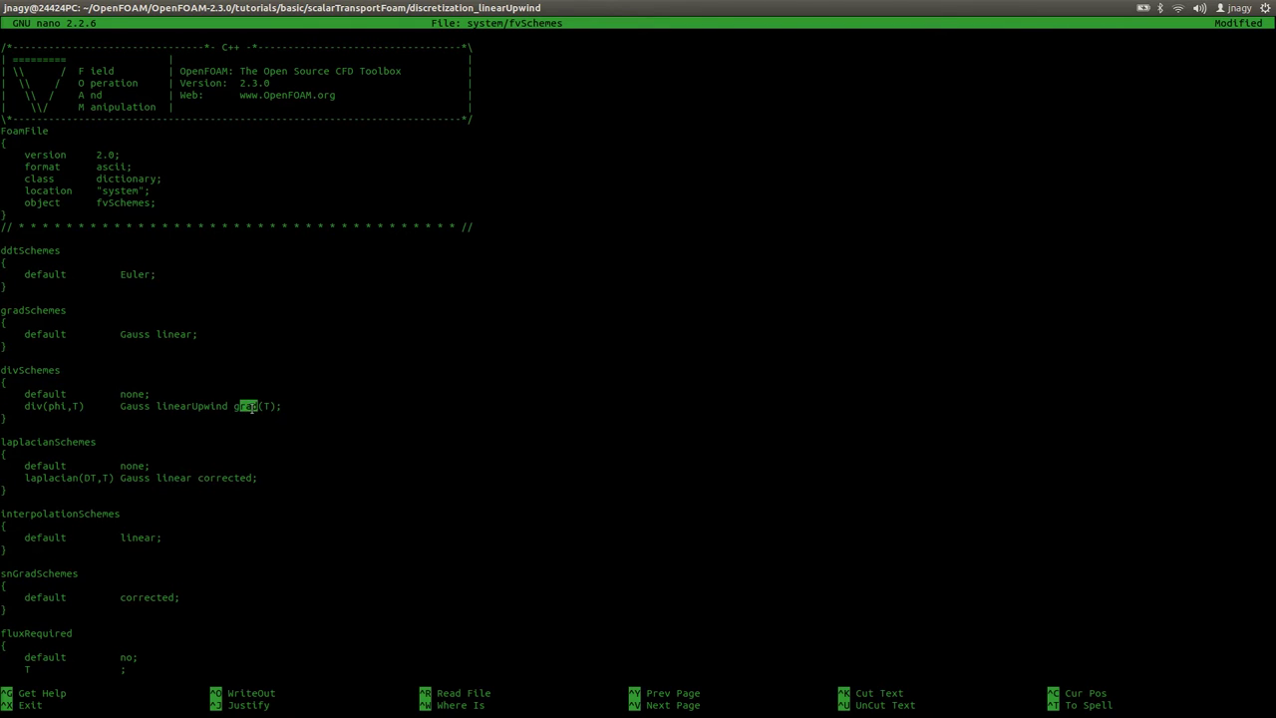
double_click(268, 406)
triple_click(54, 332)
left_click(65, 332)
double_click(39, 333)
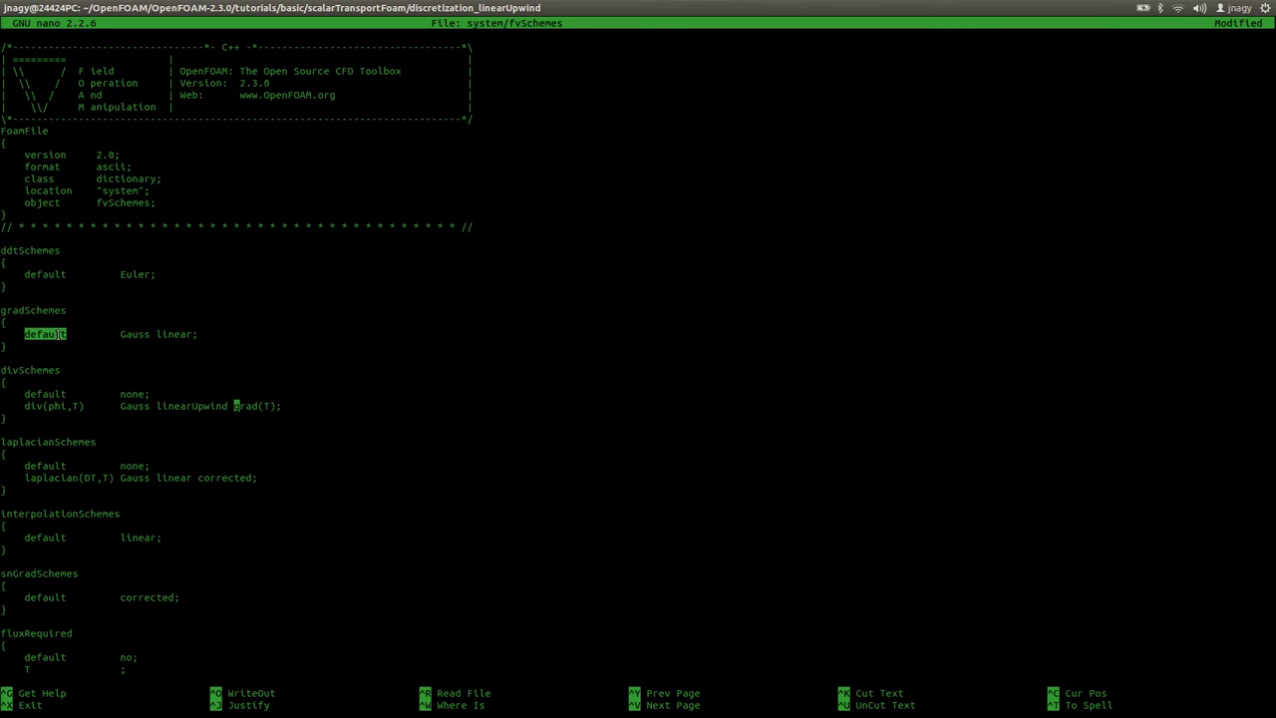
left_click(66, 339)
triple_click(257, 409)
left_click(253, 409)
triple_click(176, 337)
left_click(206, 354)
Step: Save fvSchemes under its current name and exit nano
key("ctrl+o")
key("Return")
key("ctrl+x")
Step: List the case files and run scalarTransportFoam on the linearUpwind case
type("ls")
key("Return")
type("sca")
key("Tab")
key("Return")
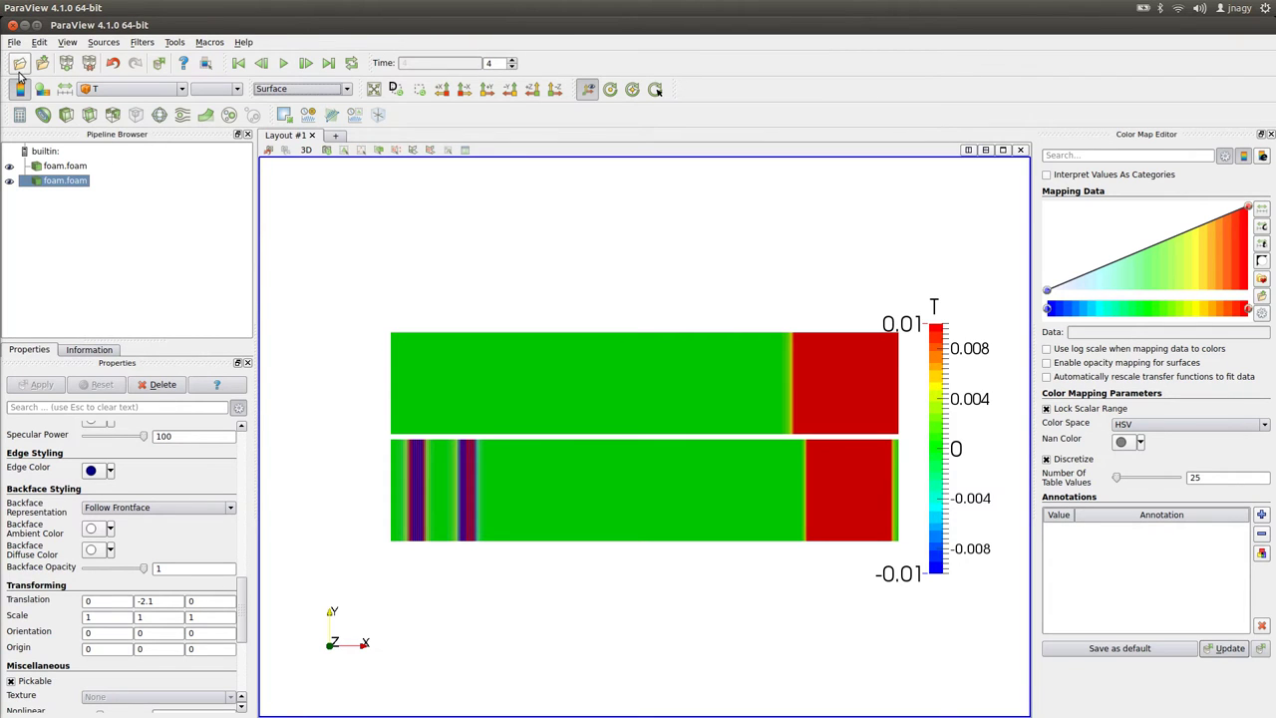
Step: Open another discretization case's foam.foam and apply it to the view
left_click(19, 64)
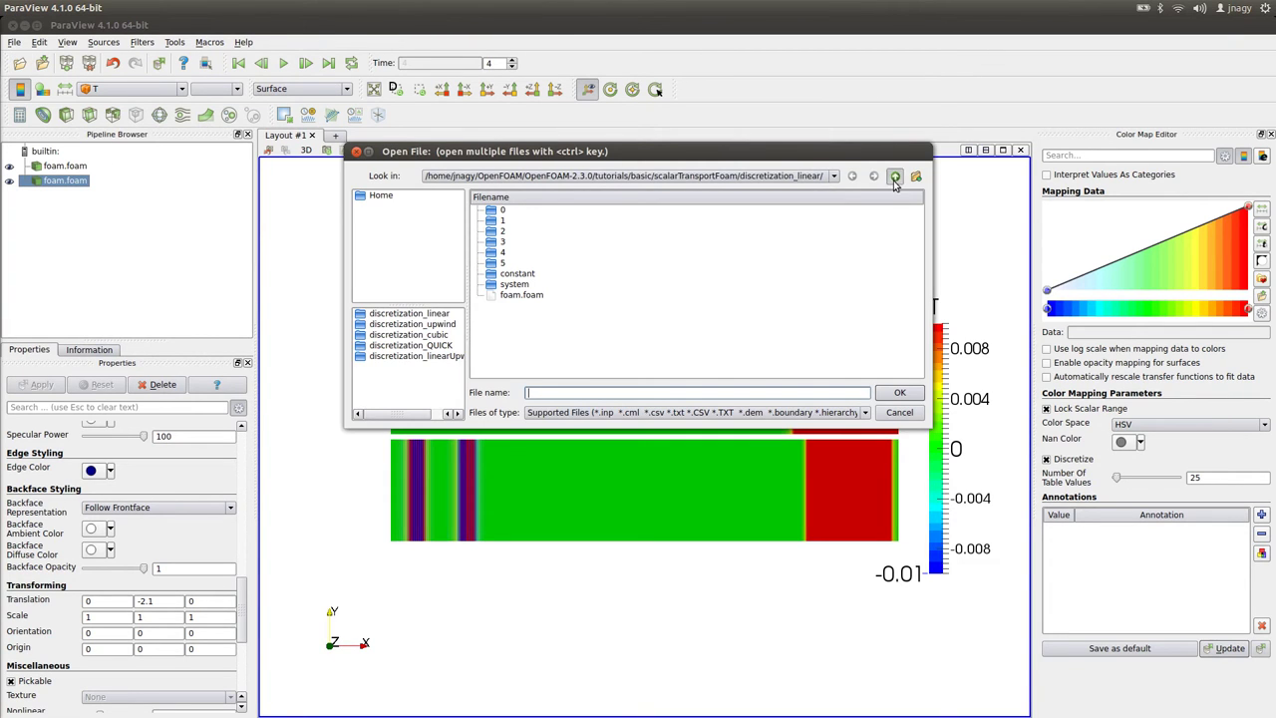
left_click(894, 176)
double_click(592, 246)
double_click(517, 297)
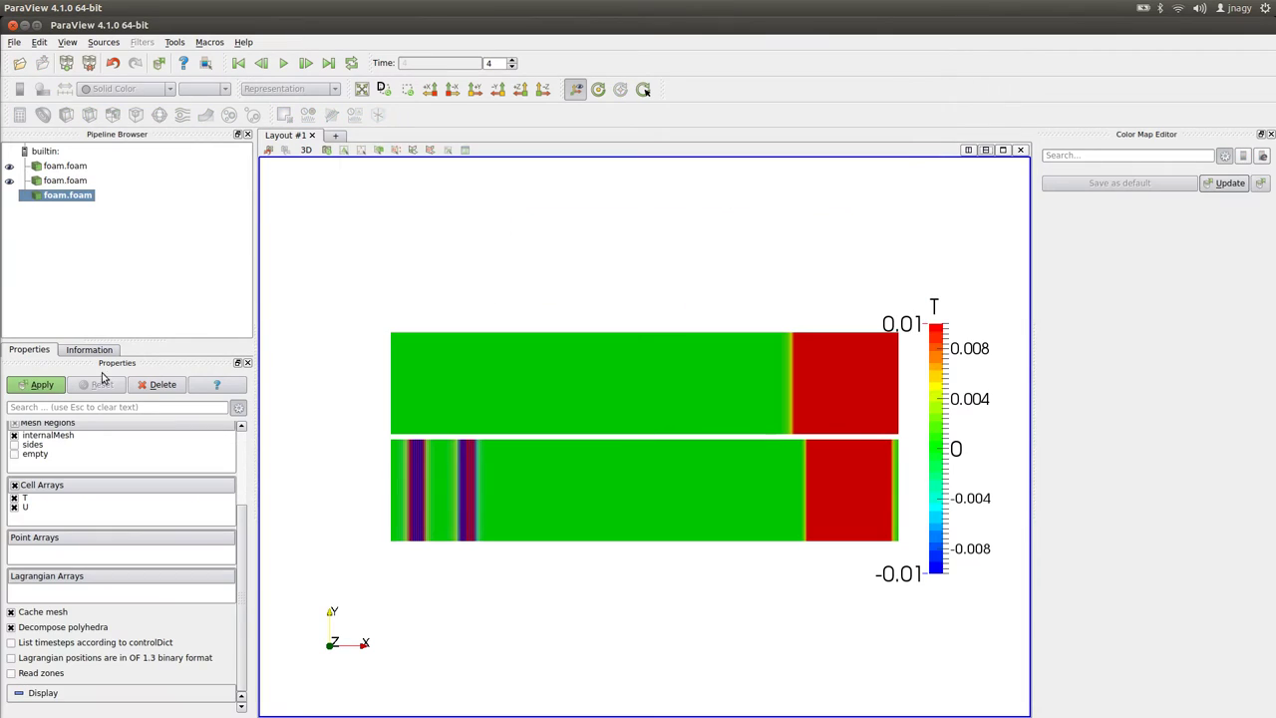
left_click(40, 383)
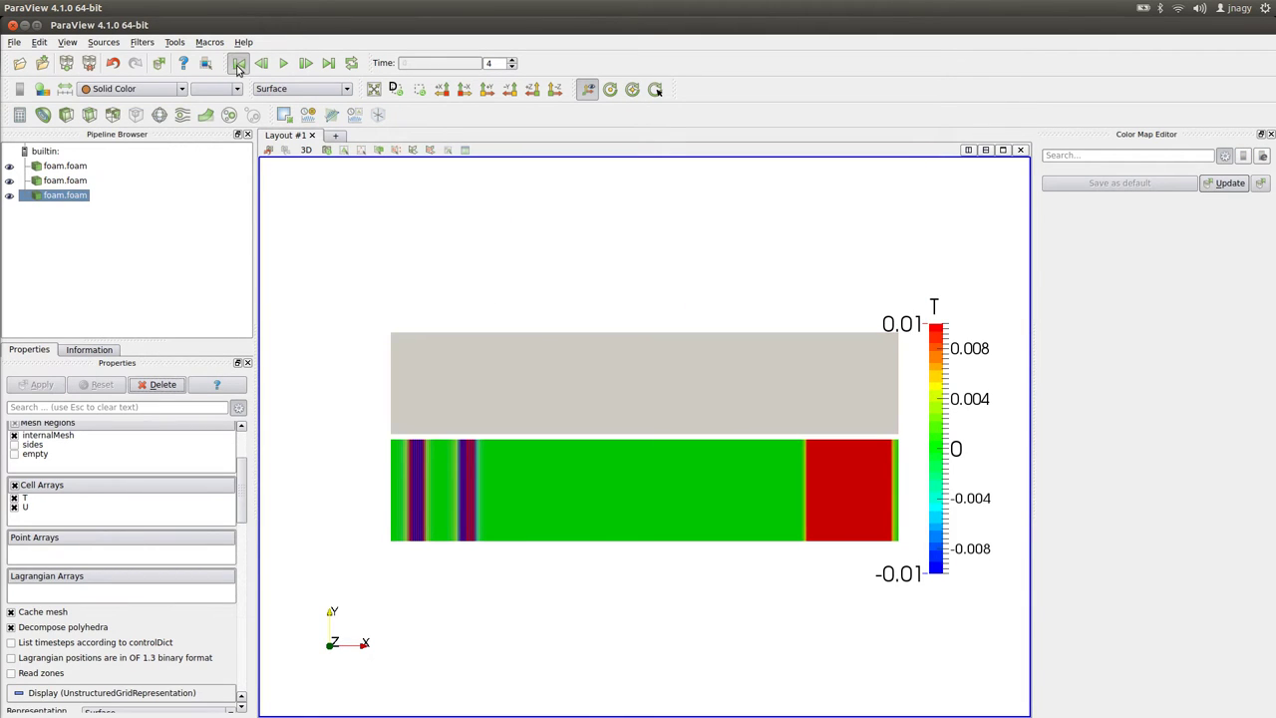
Step: Colour the new case by T and rescale to its 0–1 data range
left_click(135, 88)
left_click(130, 125)
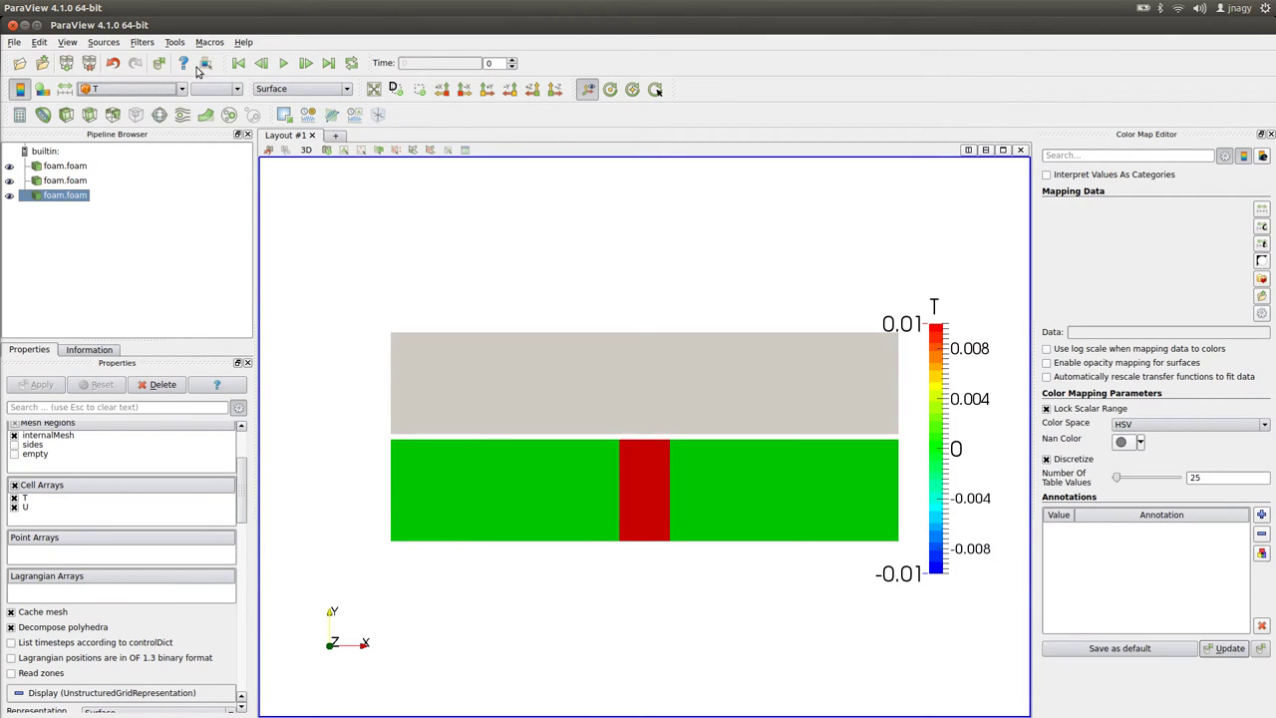
left_click(65, 89)
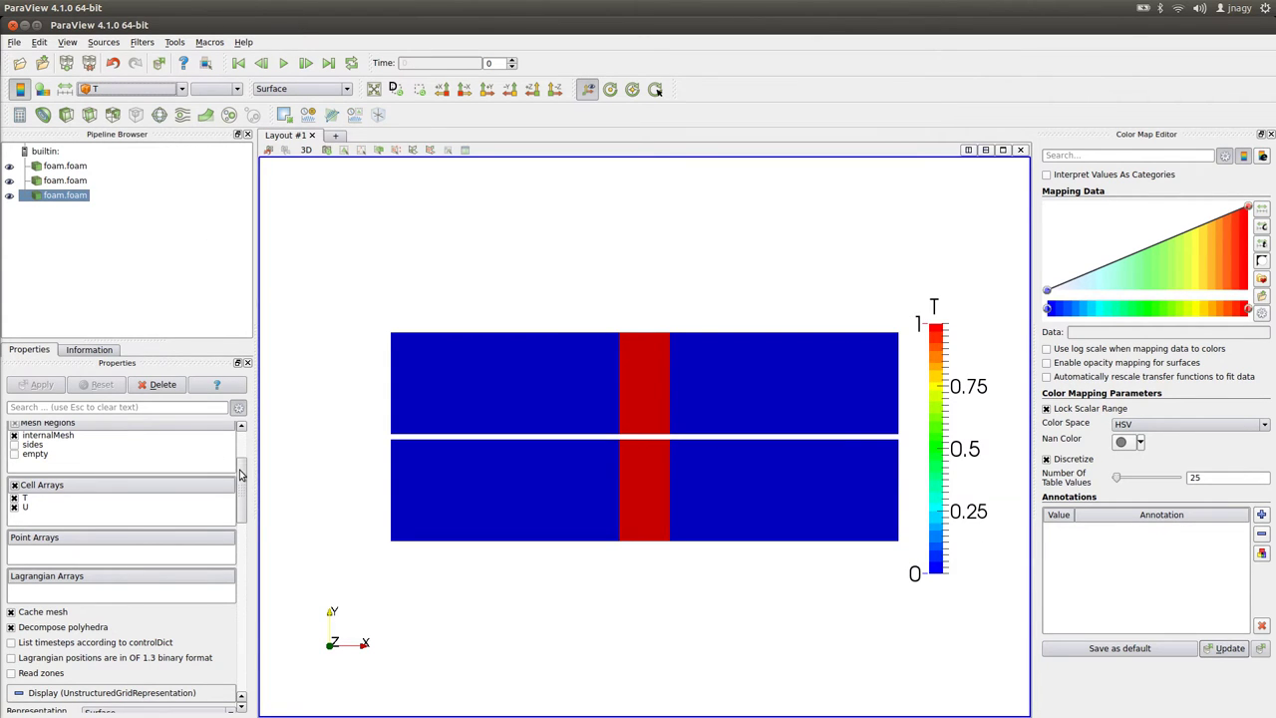
Step: Set the new case's Y translation to -4.2 to stack it below the others
left_click_drag(241, 474, 246, 598)
double_click(139, 566)
type("-4.2")
key("Tab")
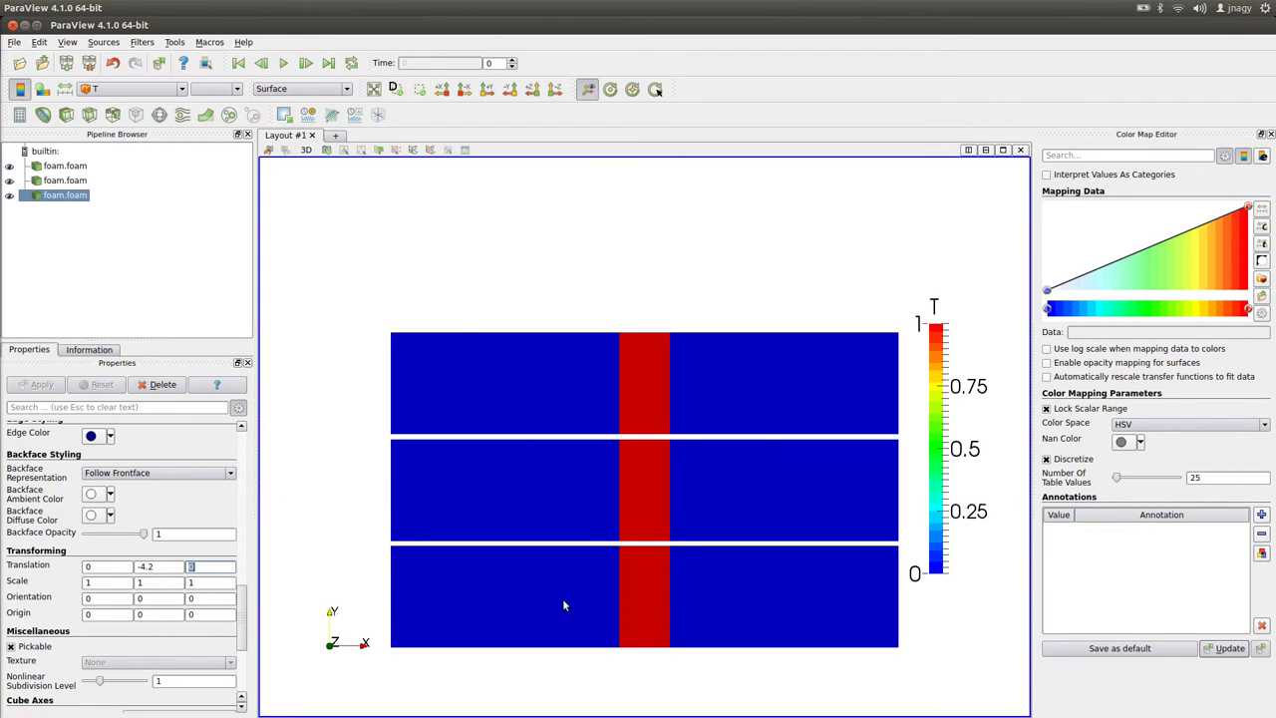
Step: Step forward to the final time 5, then back one frame to time 4
left_click(306, 63)
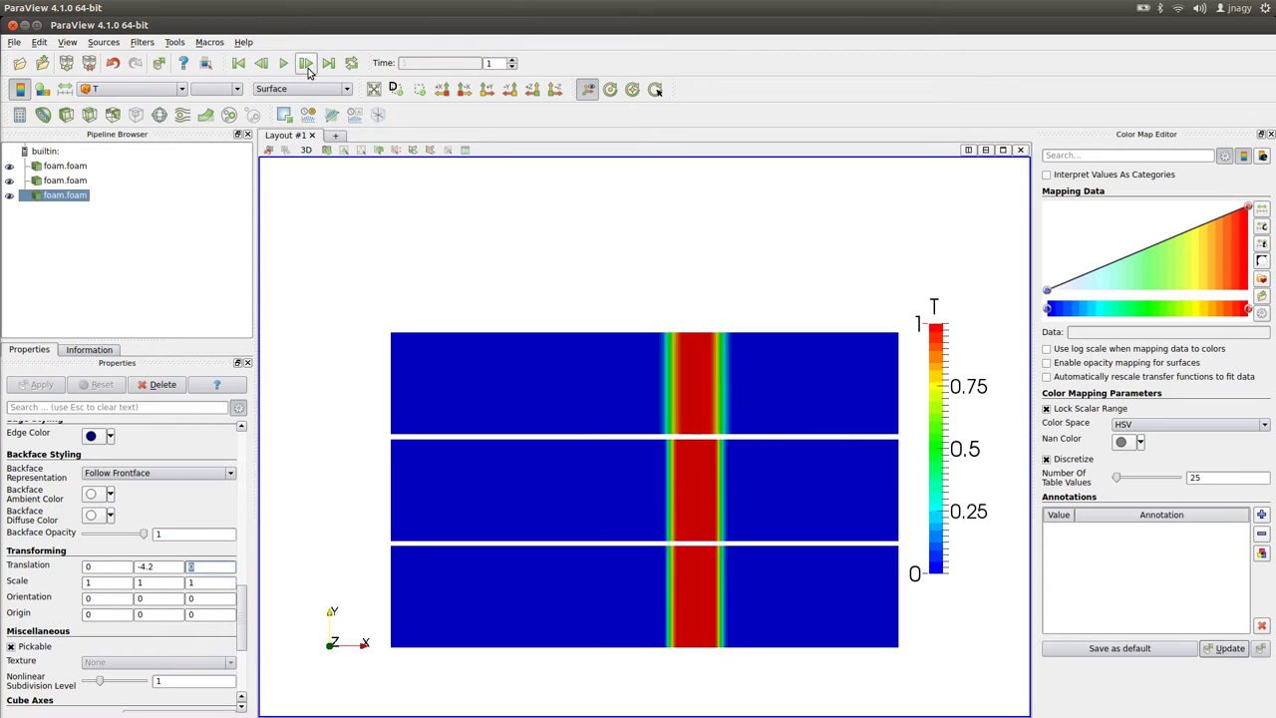
left_click(306, 62)
left_click(306, 62)
left_click(306, 63)
left_click(306, 63)
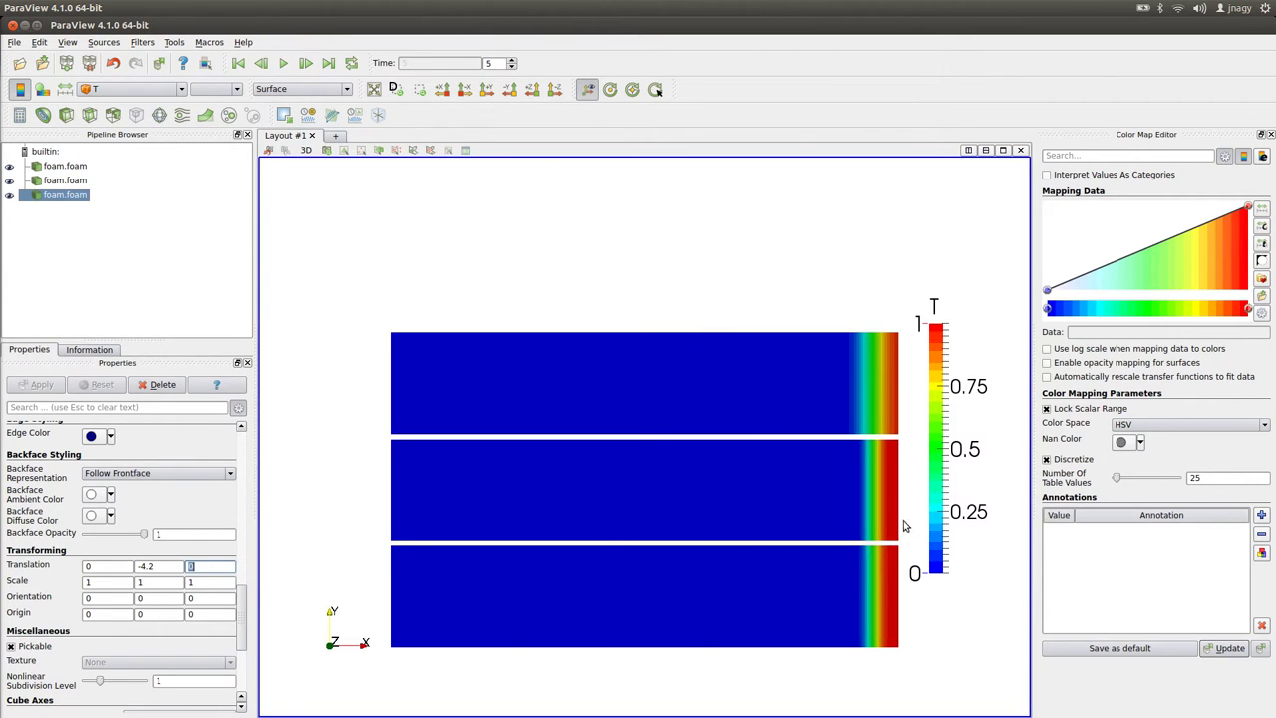
left_click(261, 62)
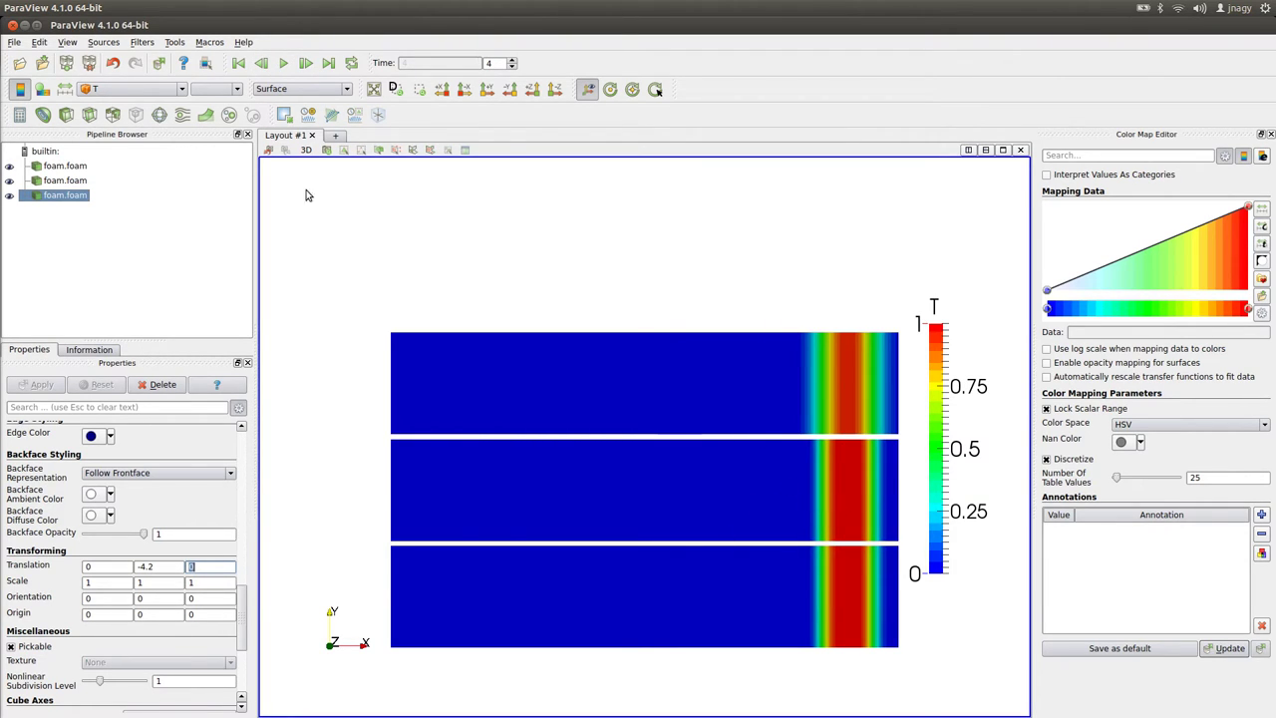
Step: Rescale the T colour map to a custom range of -0.01 to 0.01
left_click(1262, 240)
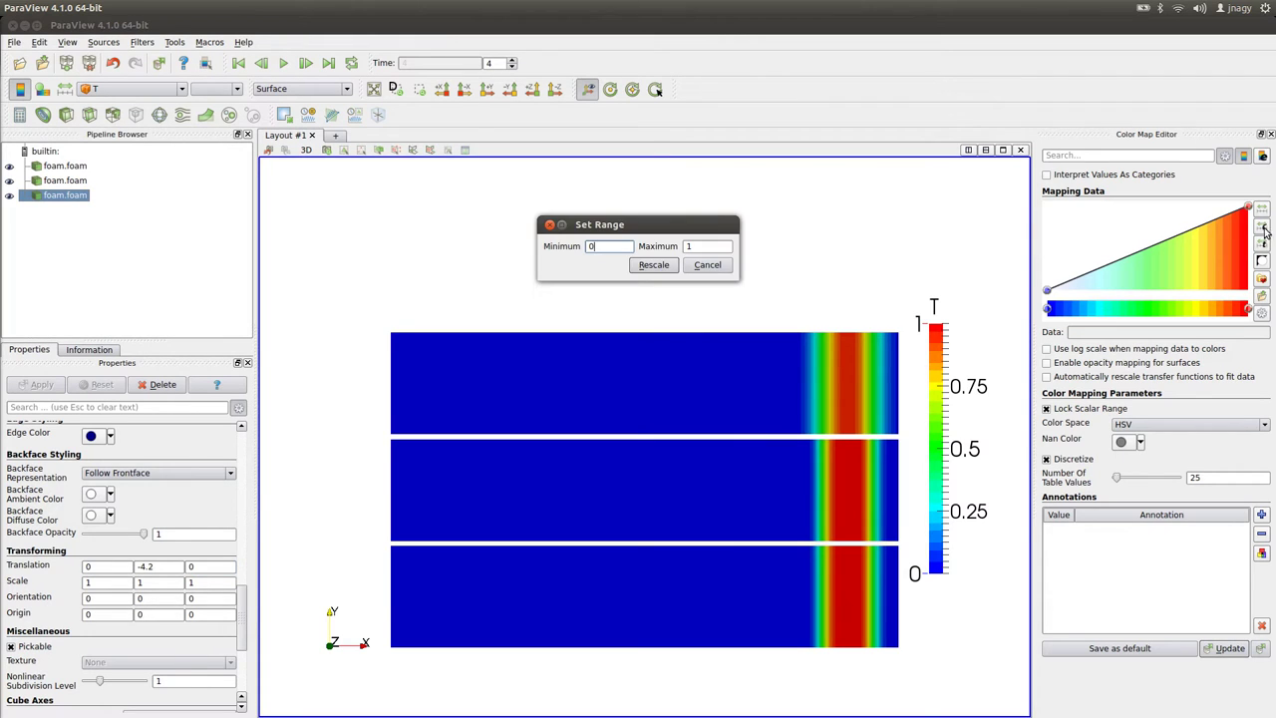
type("-0.01")
key("Tab")
type("0.01")
left_click(655, 265)
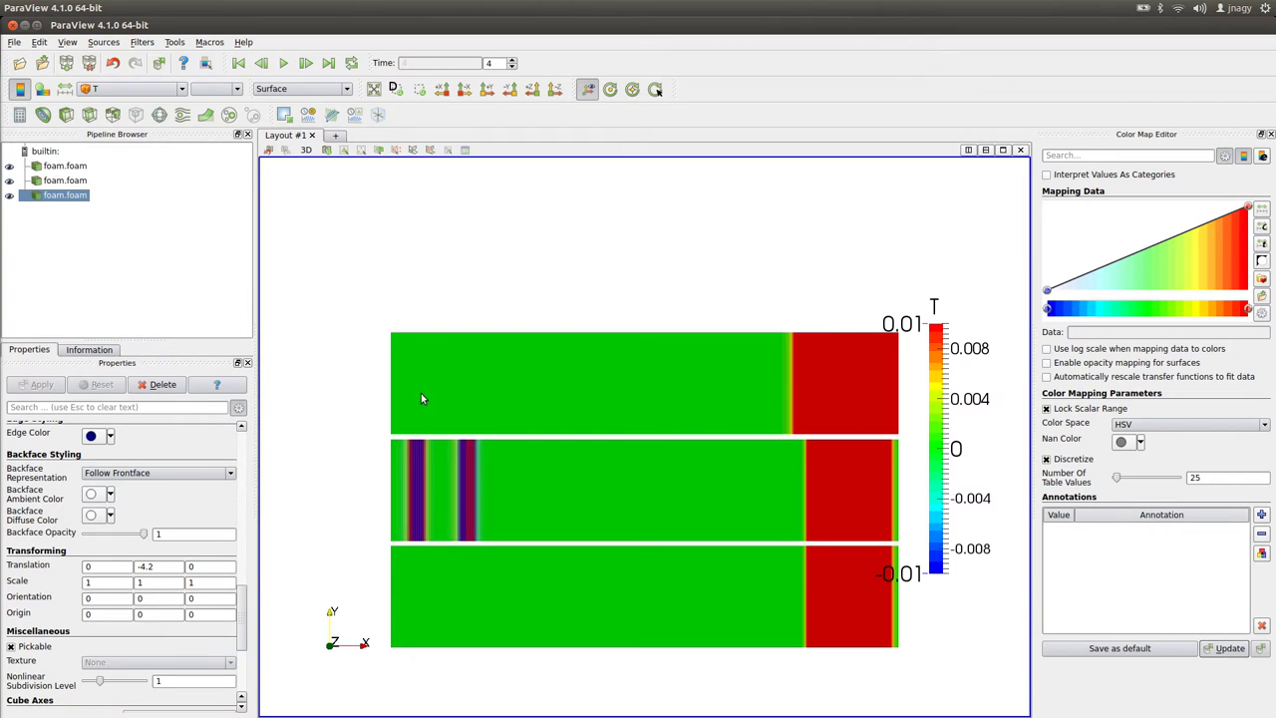
Step: Step back to time 2 and forward again to time 4 to compare overshoots
left_click(260, 63)
left_click(260, 63)
left_click(306, 64)
left_click(306, 64)
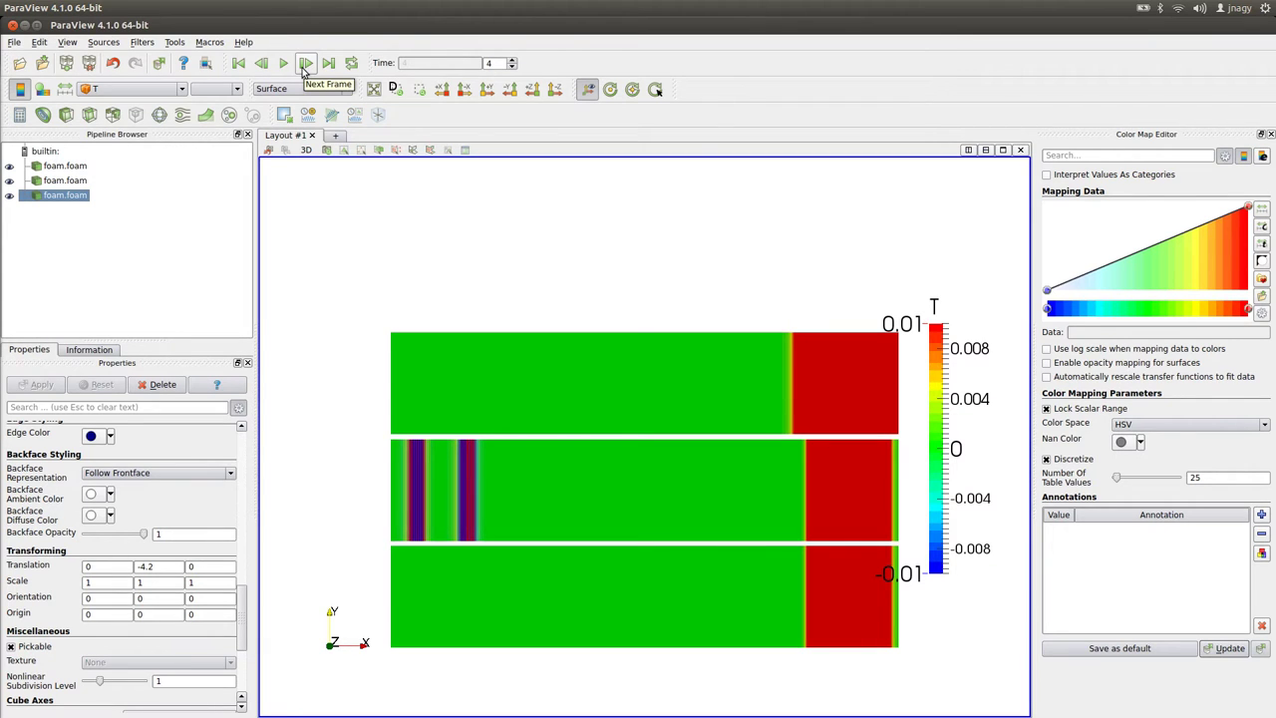
Step: In the terminal, change into the discretization_QUICK case folder
key("alt+Tab")
type("cd ..")
key("Return")
type("cd d")
key("Tab")
type("Q")
key("Tab")
key("Return")
Step: Change div(phi,T) in system/fvSchemes to the QUICK scheme and save the file
type("nano system/fvS")
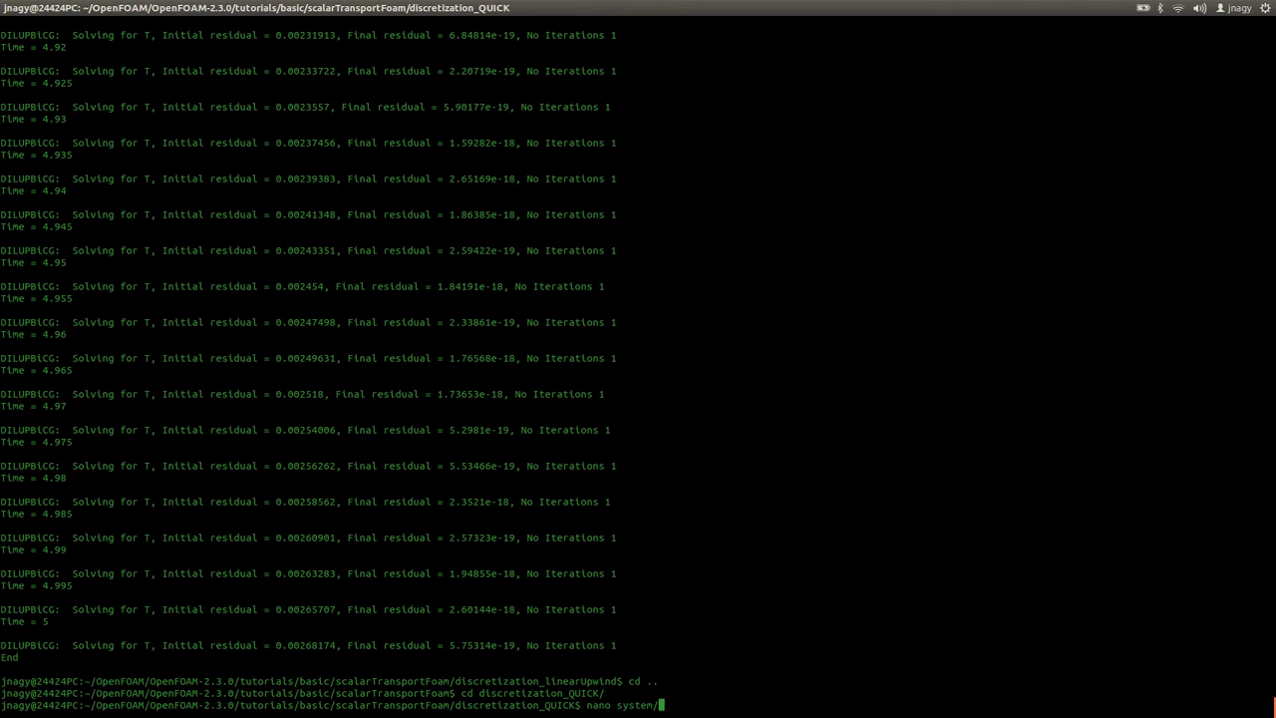
key("Tab")
key("Return")
key("Down")
key("Down")
key("Down")
key("Down")
key("Down")
key("Down")
key("Down")
key("Down")
key("Down")
key("Down")
key("Down")
key("Down")
key("Down")
key("Down")
key("Down")
key("Down")
key("Down")
key("Down")
key("Down")
key("Down")
key("Down")
key("Down")
key("Down")
key("Down")
key("Down")
key("Down")
key("Left")
key("BackSpace")
key("BackSpace")
key("BackSpace")
key("BackSpace")
key("BackSpace")
key("BackSpace")
key("BackSpace")
key("BackSpace")
key("BackSpace")
key("BackSpace")
key("BackSpace")
key("BackSpace")
key("BackSpace")
key("BackSpace")
key("BackSpace")
key("BackSpace")
key("BackSpace")
key("BackSpace")
key("BackSpace")
key("BackSpace")
key("BackSpace")
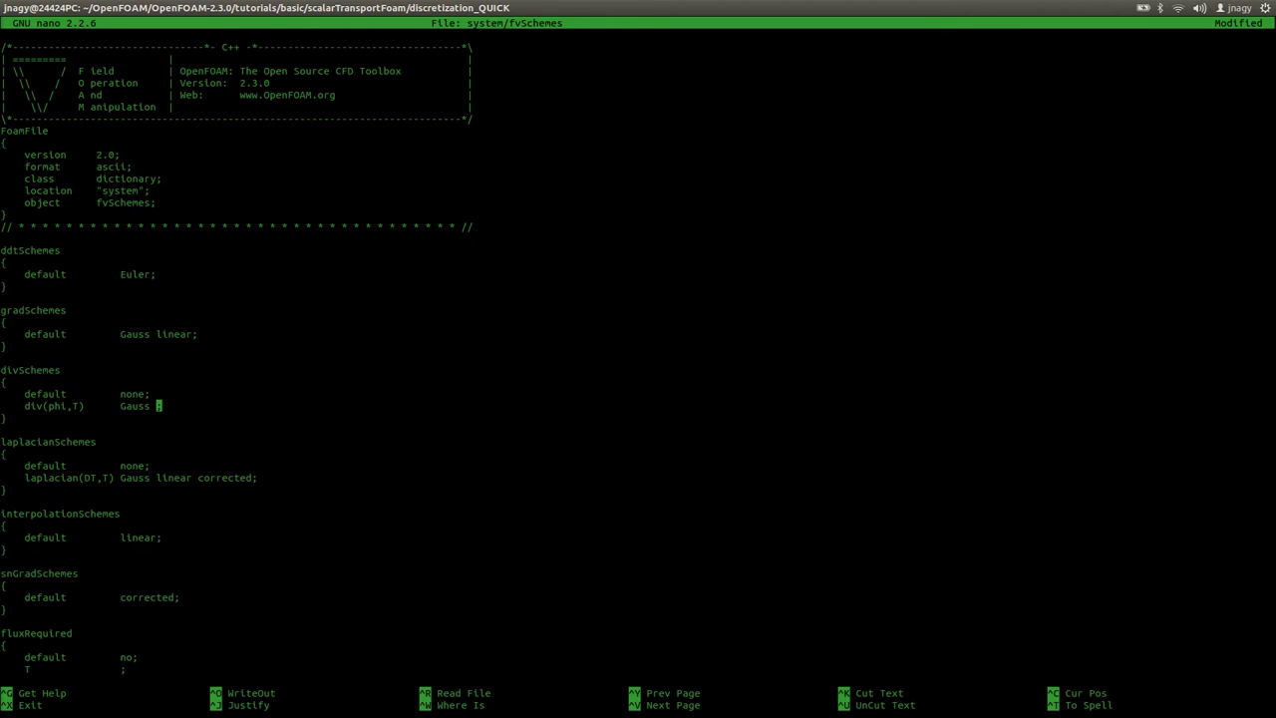
type("QUC")
type("ICK")
key("ctrl+x")
key("y")
key("Return")
Step: Run scalarTransportFoam on the QUICK case
type("ls")
key("Return")
type("sca")
key("Tab")
key("Return")
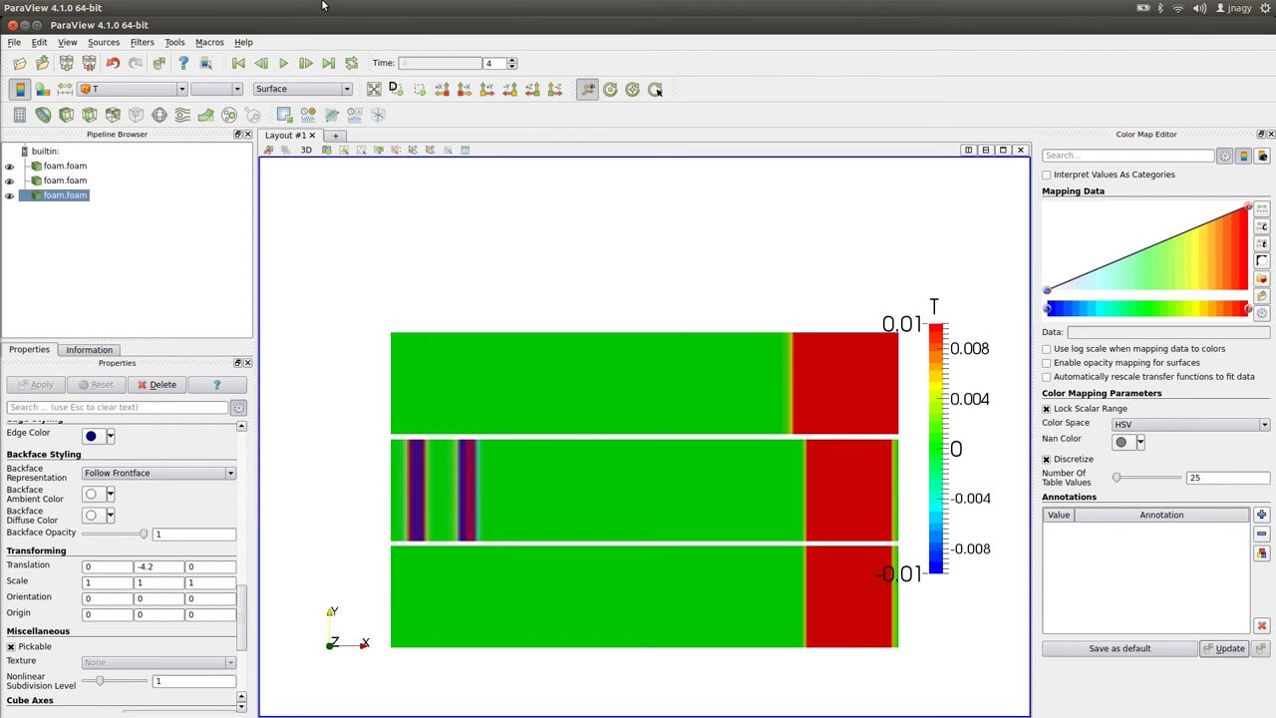
Step: Open discretization_QUICK's foam.foam and apply it to the view
left_click(20, 63)
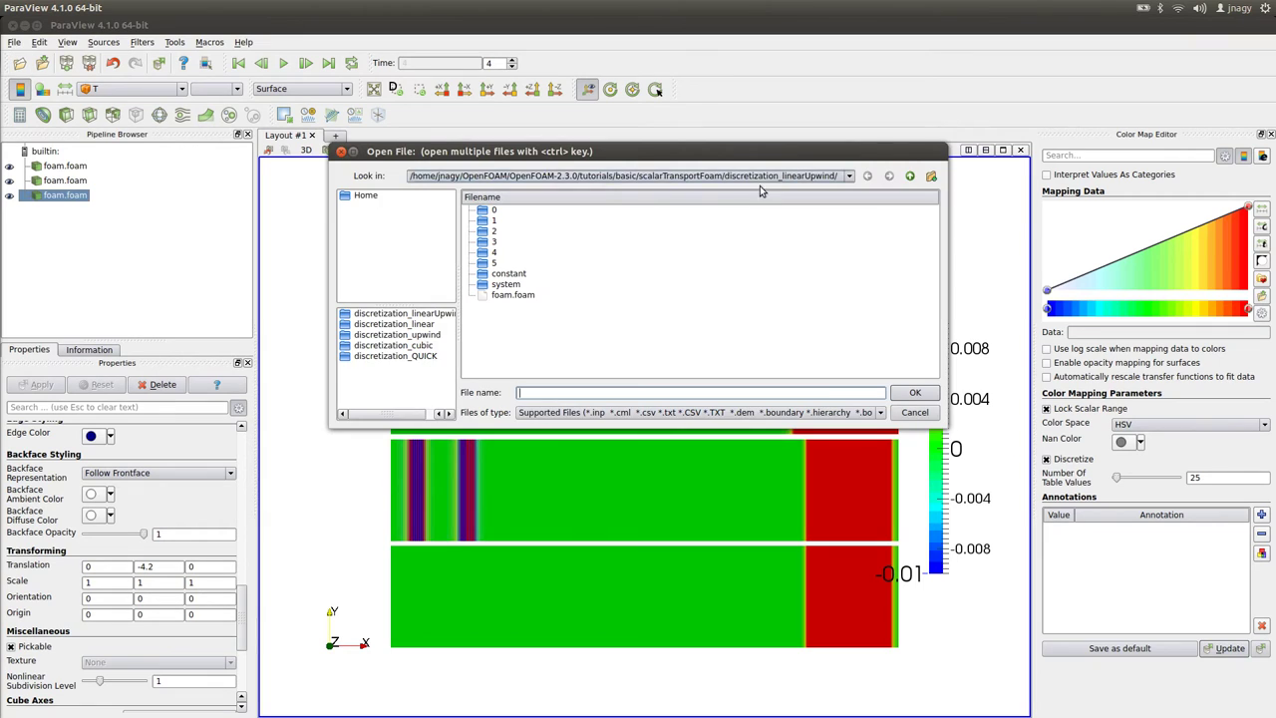
left_click(910, 177)
double_click(549, 253)
left_click(518, 295)
left_click(914, 391)
left_click(40, 385)
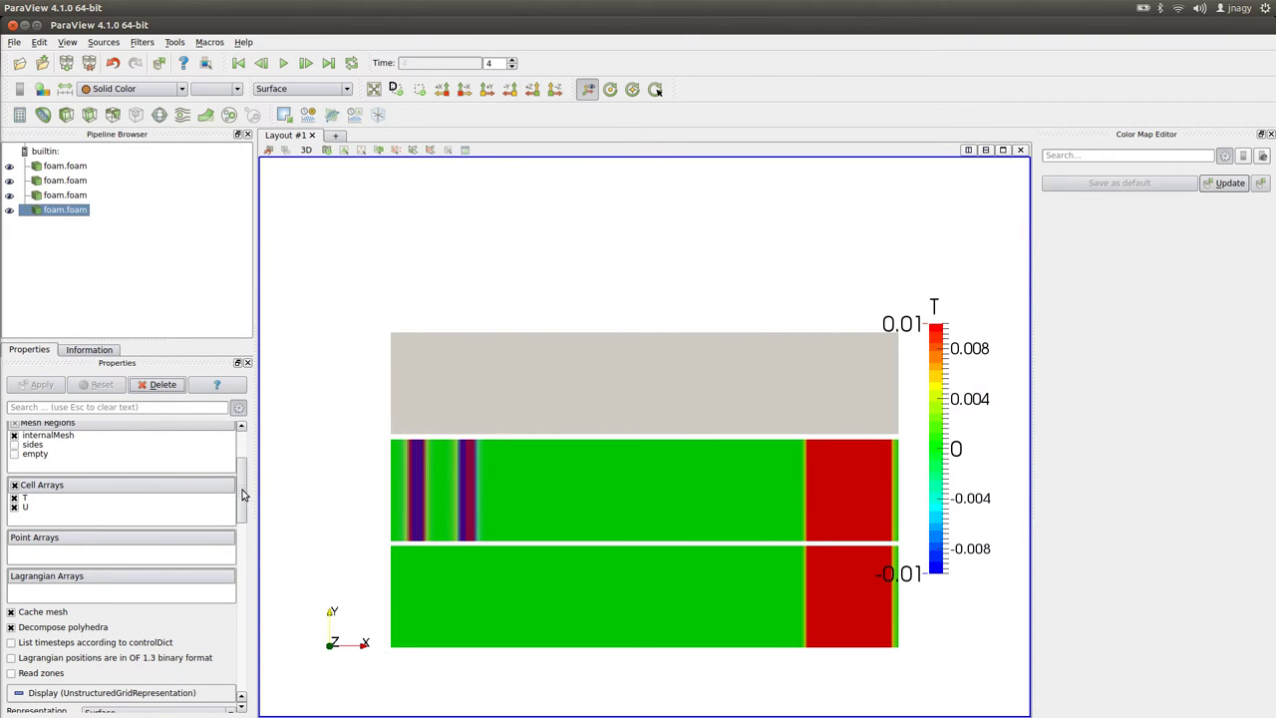
Step: Set the QUICK case's Y translation to -6.3 and pan so all four slabs fit
left_click_drag(242, 492, 242, 642)
scroll(243, 642, "up", 2)
left_click(122, 587)
key("Tab")
key("Return")
left_click_drag(555, 350, 537, 276)
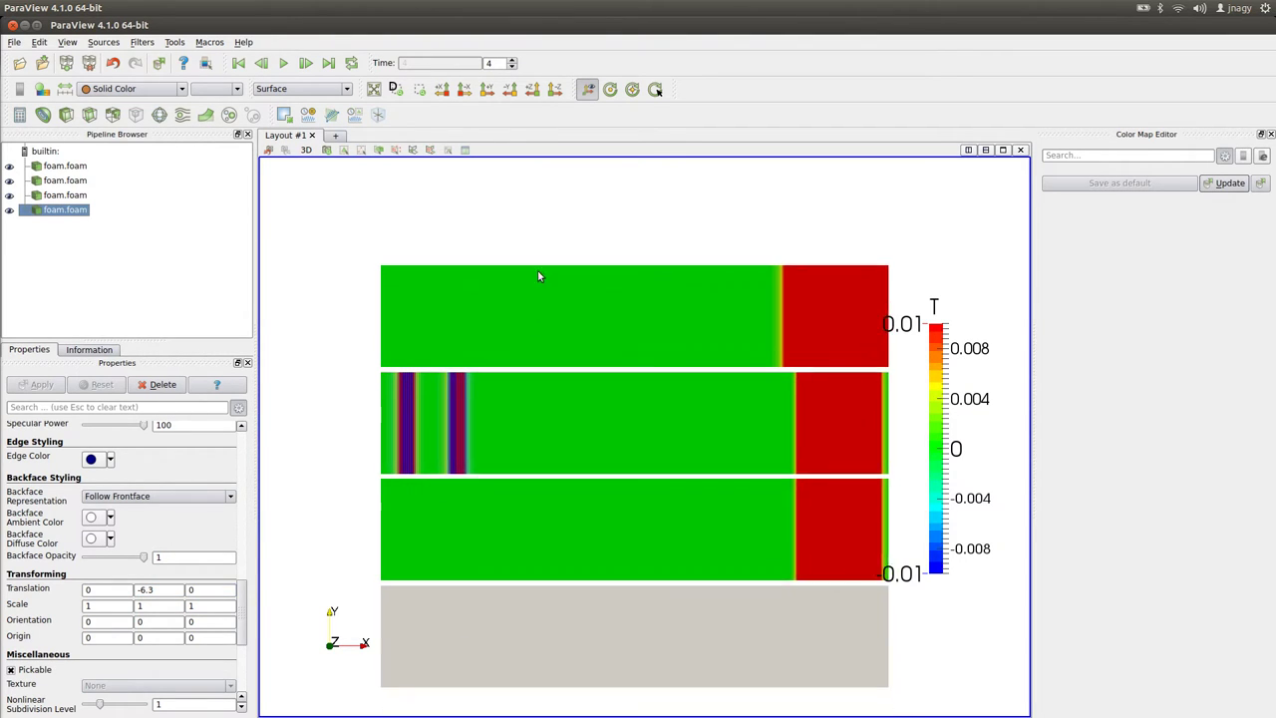
Step: At the first timestep, colour the QUICK slab by T and rescale to 0–1
left_click(238, 63)
left_click(140, 89)
left_click(147, 122)
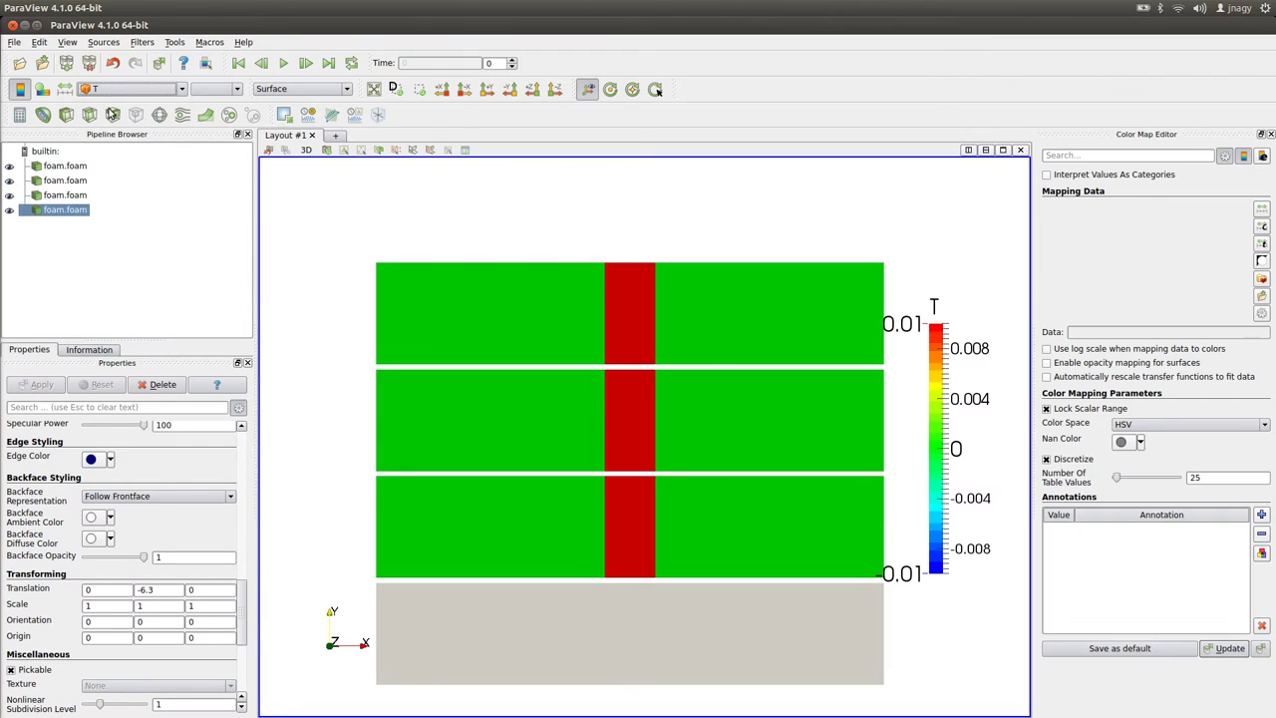
left_click(64, 89)
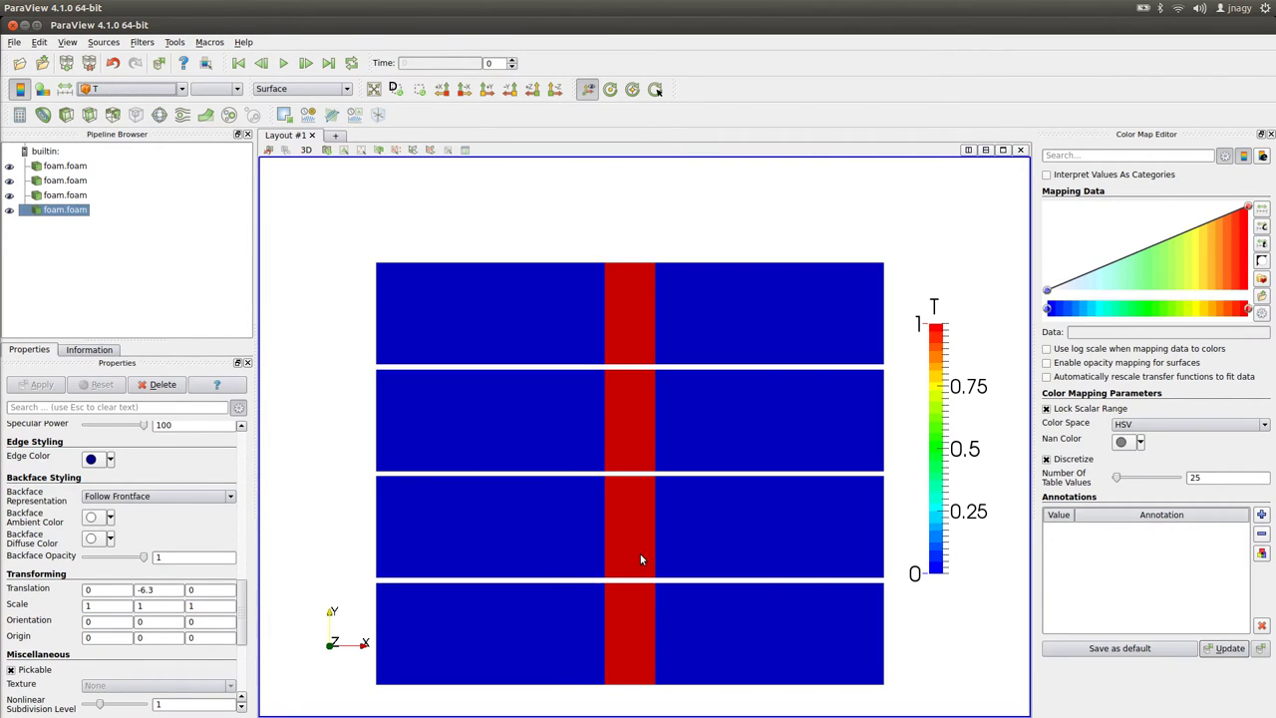
Step: Advance the animation to time 4
left_click(305, 63)
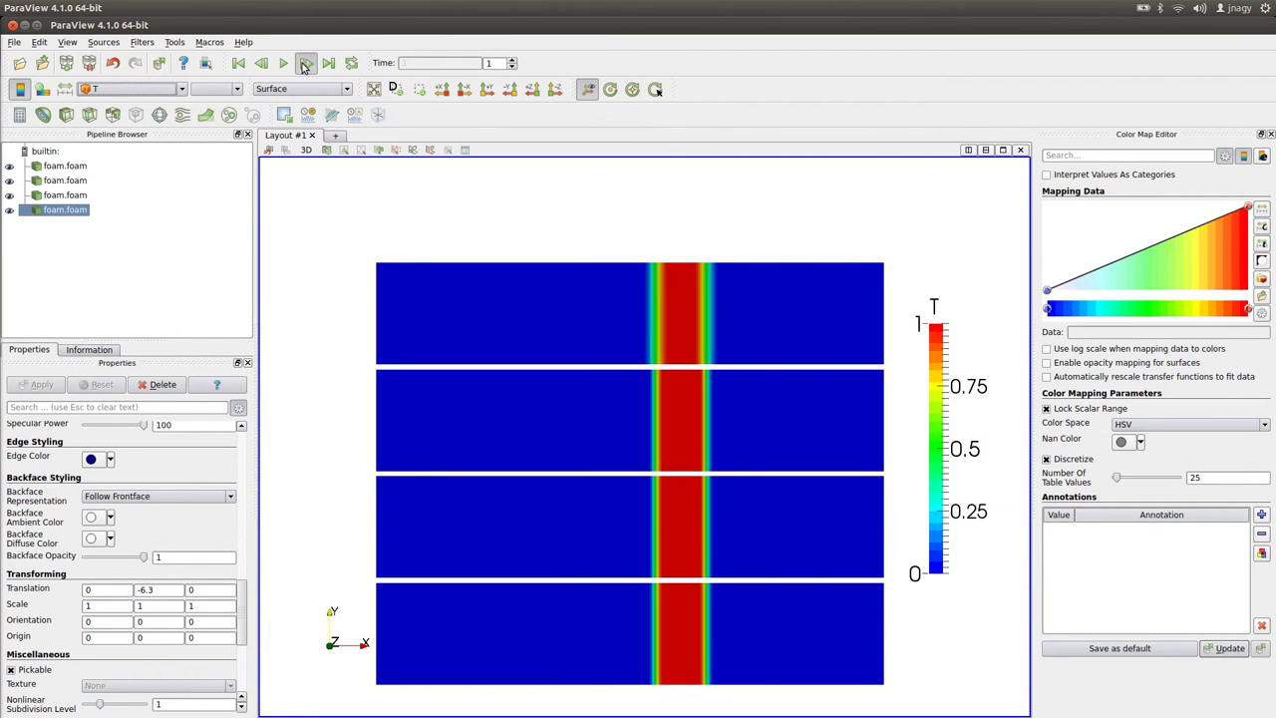
left_click(305, 63)
left_click(305, 63)
left_click(306, 64)
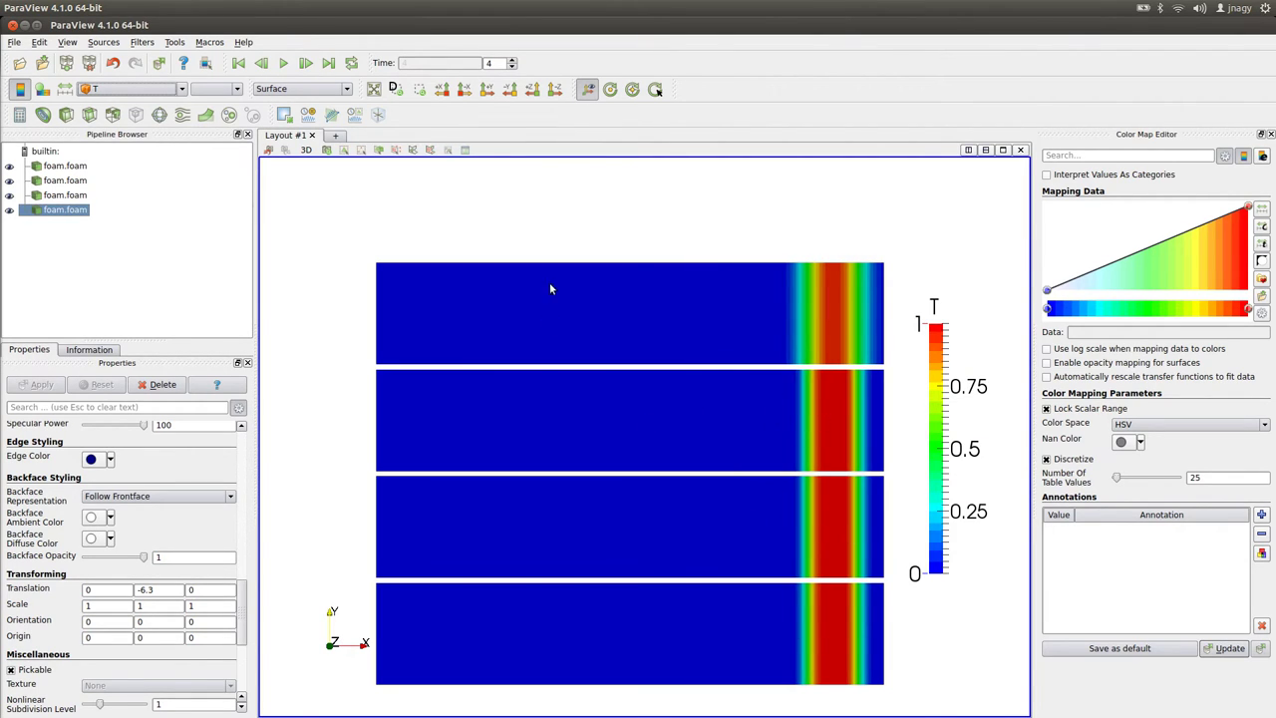
Step: Rescale the second and third cases to their data range, then select the fourth
left_click(68, 181)
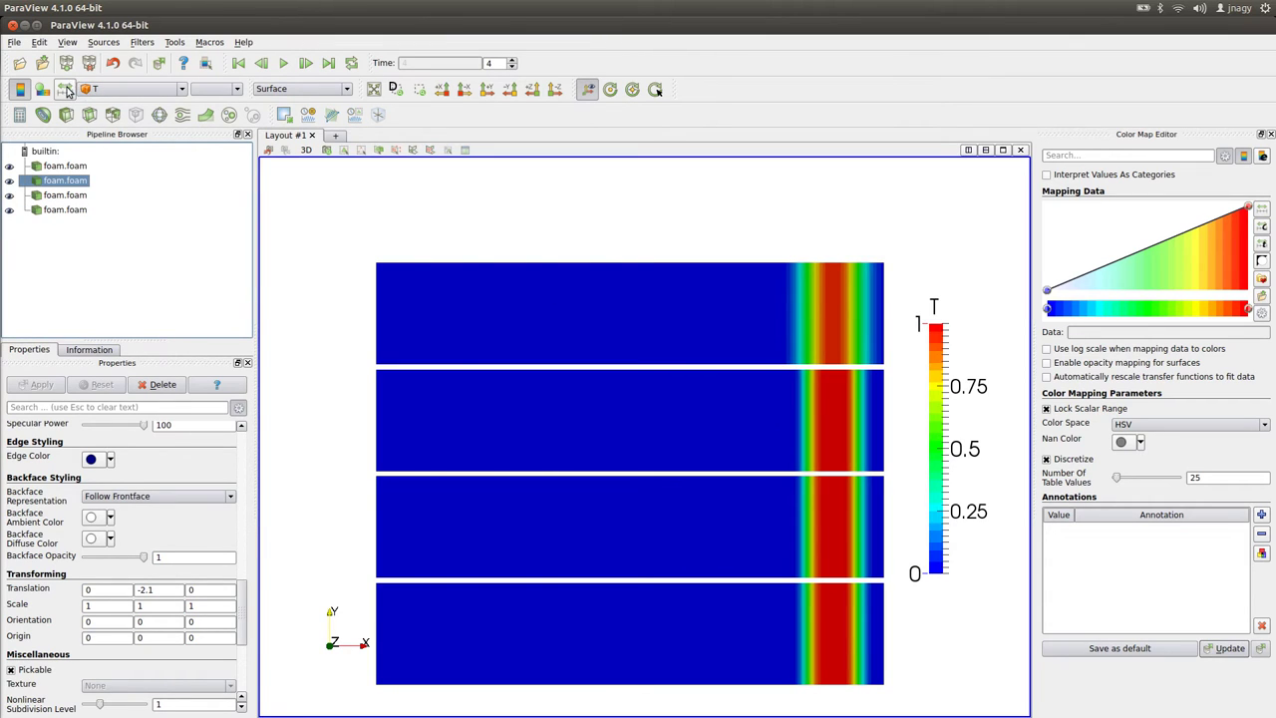
left_click(65, 90)
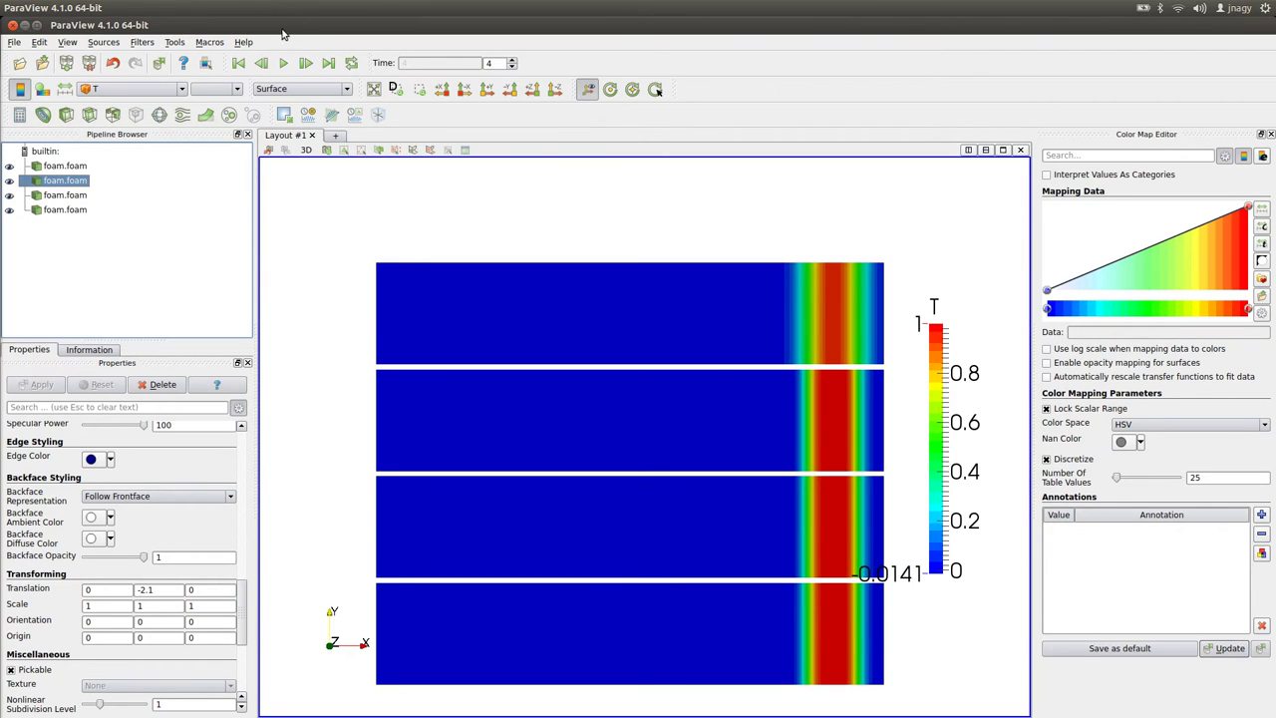
left_click(75, 197)
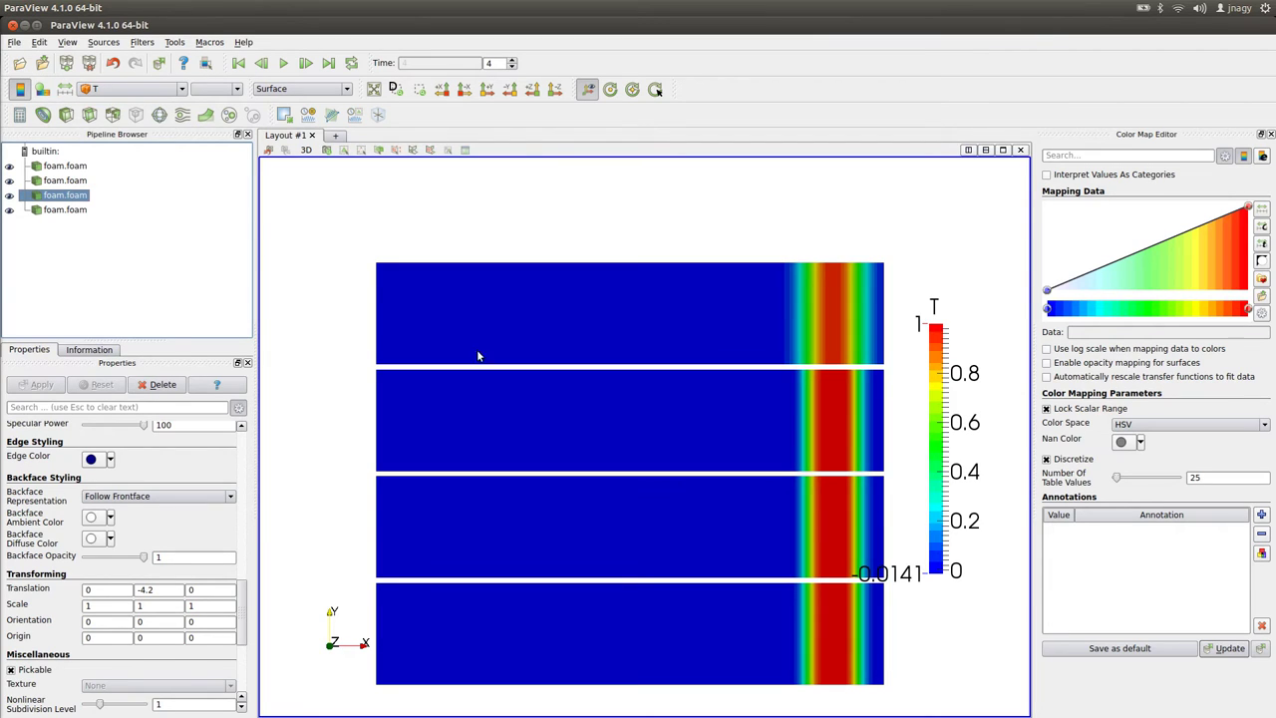
left_click(64, 89)
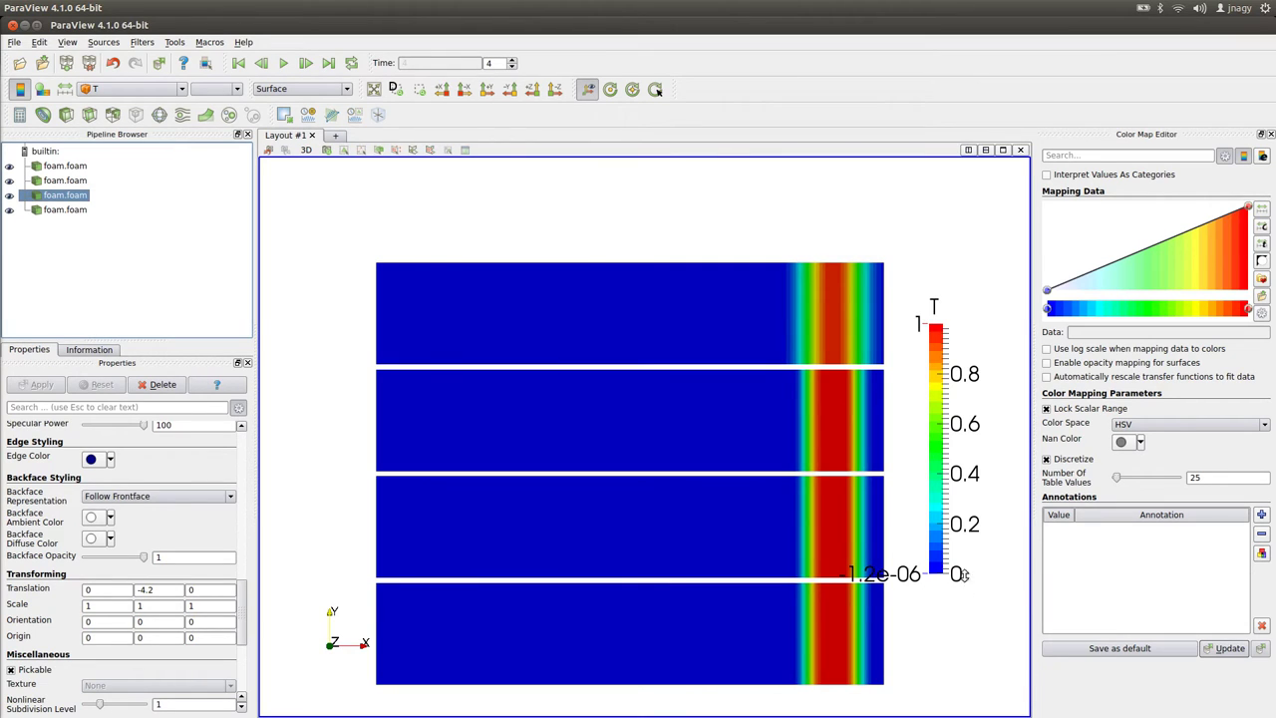
left_click(67, 211)
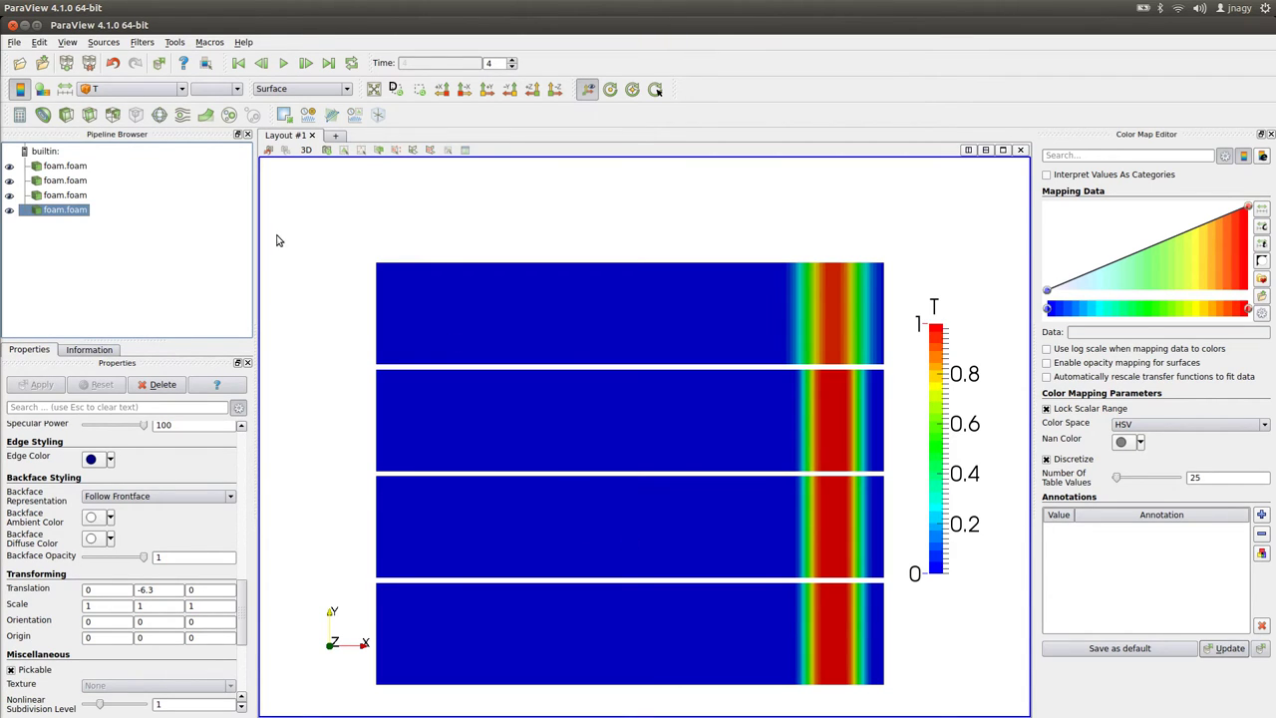
Step: Rescale the T colour map to a custom -0.01 to 0.01 range and refresh the view
left_click(1261, 227)
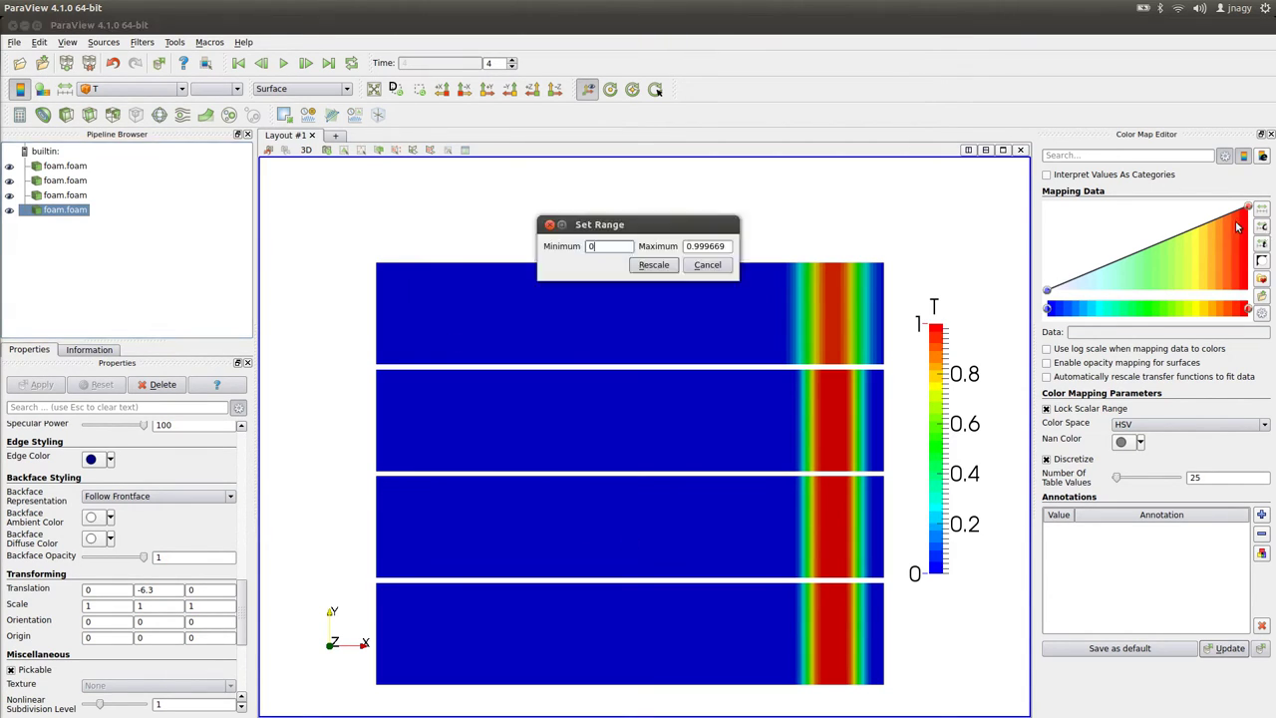
left_click_drag(603, 247, 565, 247)
type("-0.01")
key("Tab")
type("0.")
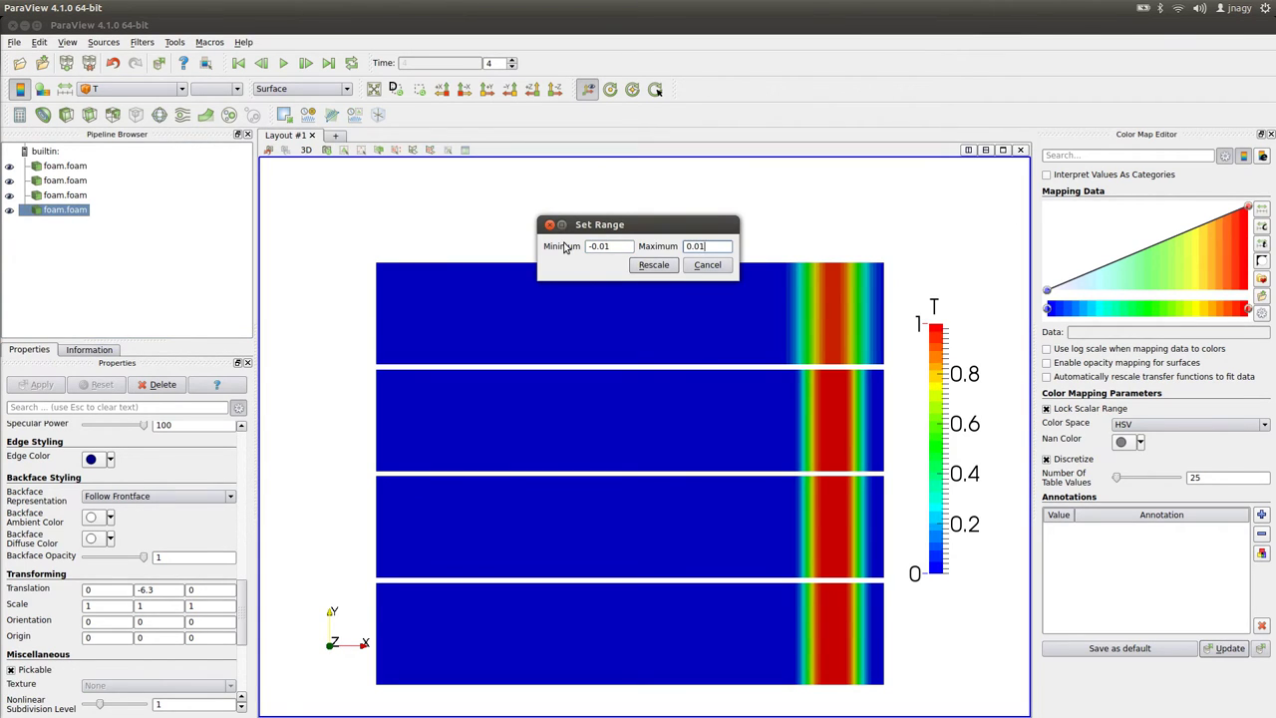
left_click(655, 264)
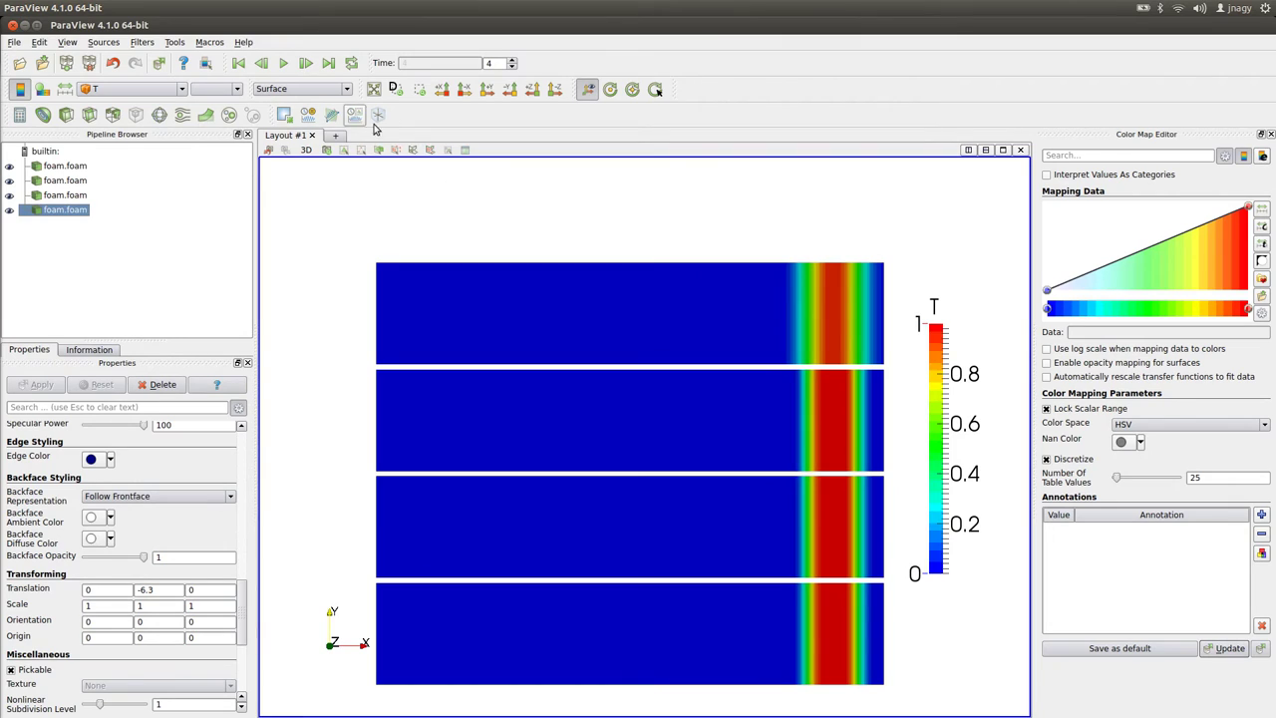
left_click(1244, 157)
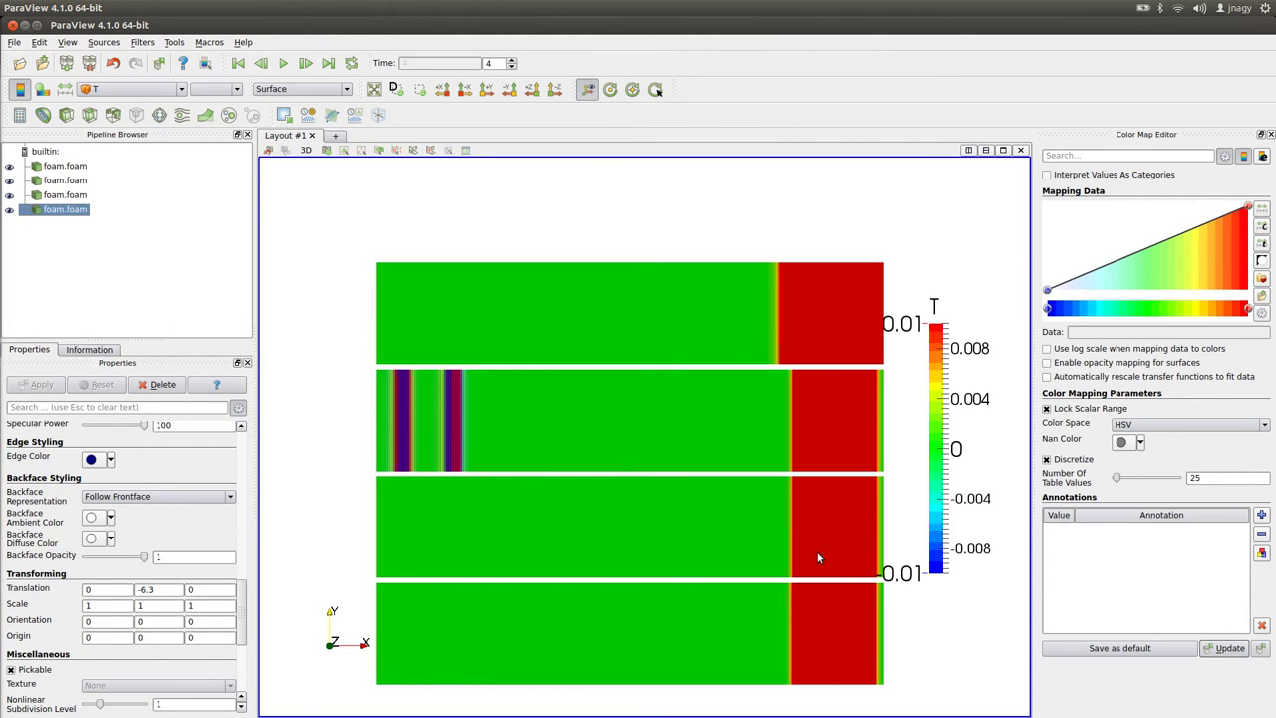
Step: In the terminal, change into the discretization_cubic case folder
key("alt+Tab")
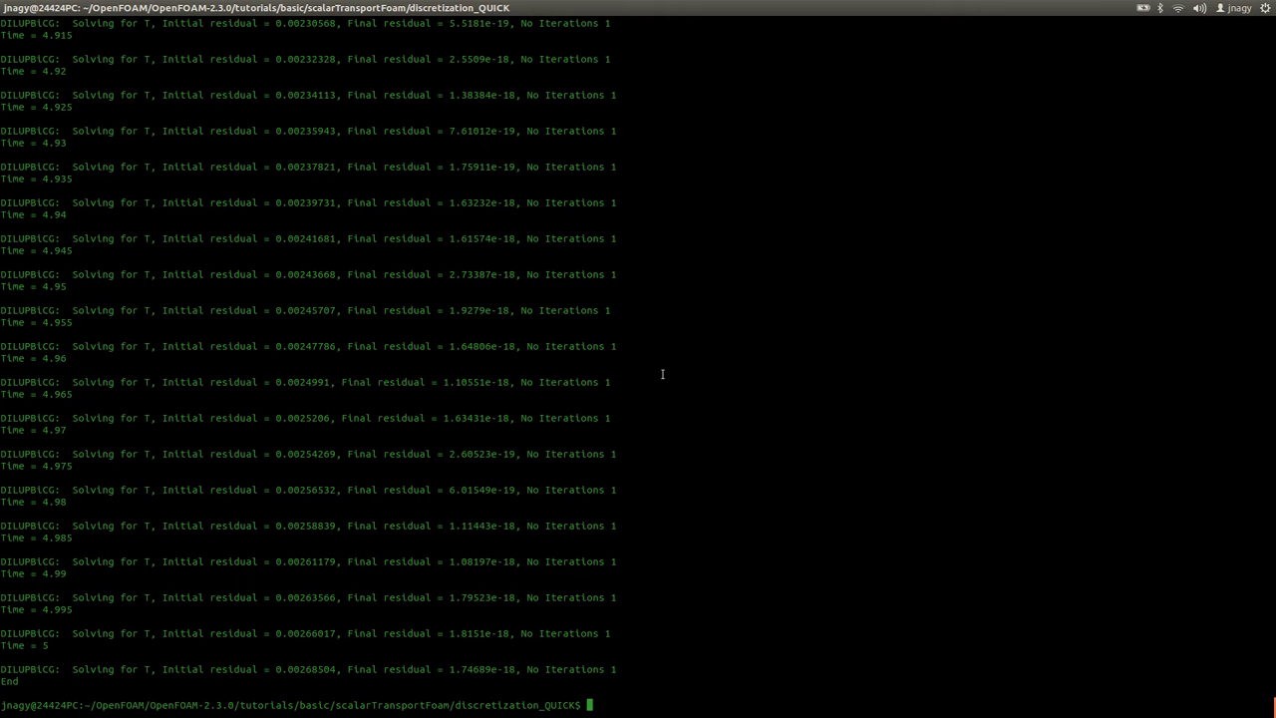
type("cd ..")
key("Return")
type("cd di")
key("Tab")
type("cu")
key("Tab")
key("Return")
Step: Replace the linearUpwind div(phi,T) scheme in system/fvSchemes with Gauss cubic
type("nano system/fvSc")
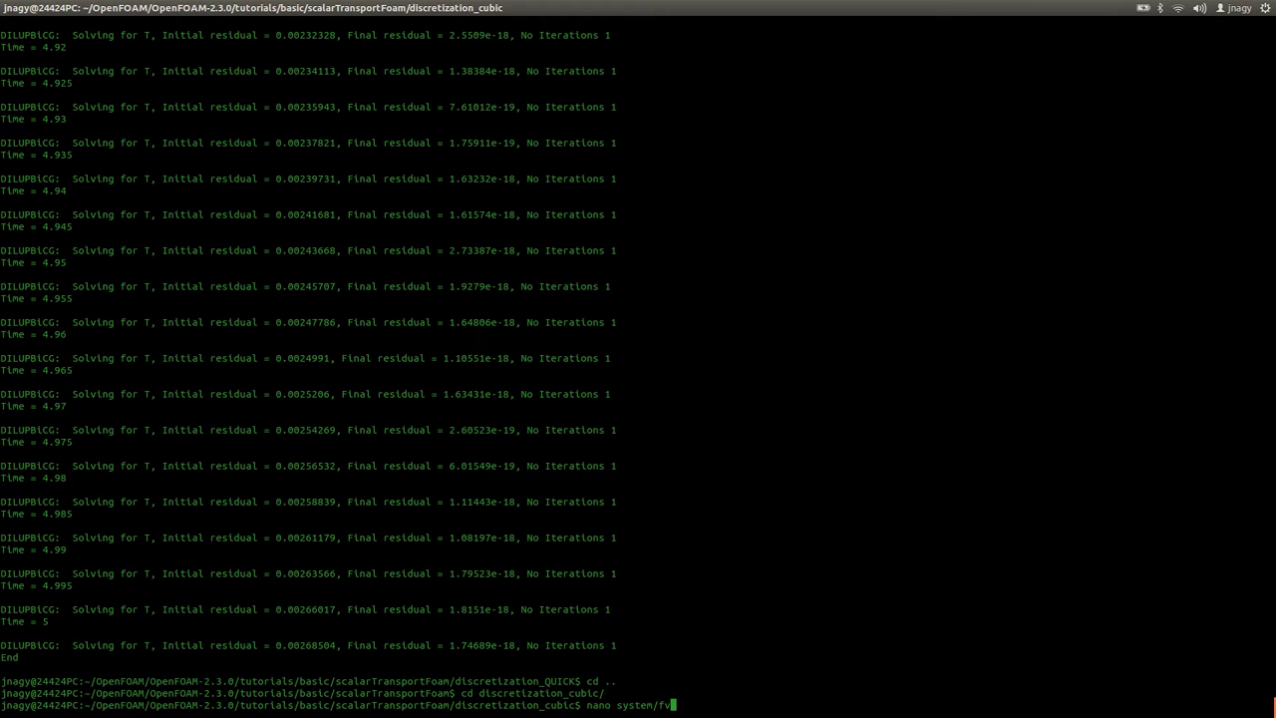
key("Tab")
key("Return")
key("Down")
key("Down")
key("Down")
key("Down")
key("Down")
key("Down")
key("Down")
key("Down")
key("Down")
key("Down")
key("Down")
key("Down")
key("Down")
key("Down")
key("Down")
key("Down")
key("Down")
key("Down")
key("Down")
key("Down")
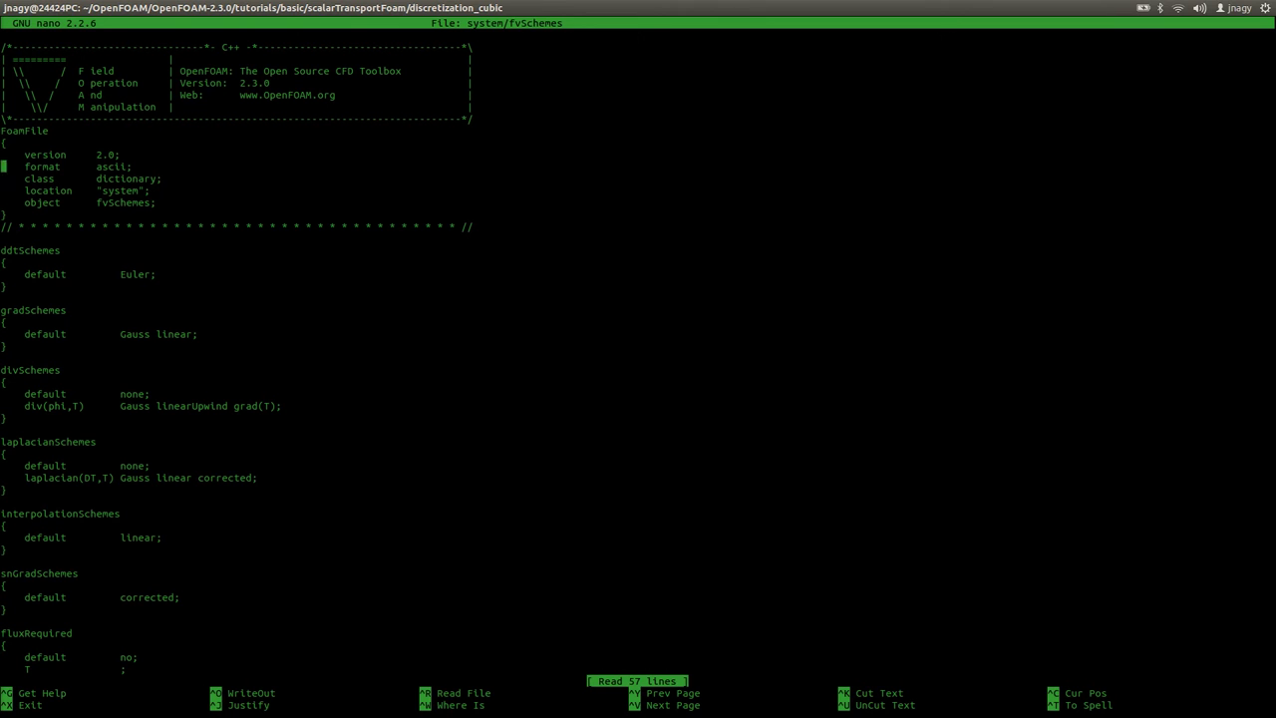
key("Down")
key("Down")
key("Down")
key("Down")
key("Up")
key("End")
key("BackSpace")
key("BackSpace")
key("BackSpace")
key("BackSpace")
key("BackSpace")
key("BackSpace")
key("BackSpace")
key("BackSpace")
key("BackSpace")
key("BackSpace")
key("BackSpace")
key("BackSpace")
key("BackSpace")
key("BackSpace")
key("BackSpace")
key("BackSpace")
key("BackSpace")
key("BackSpace")
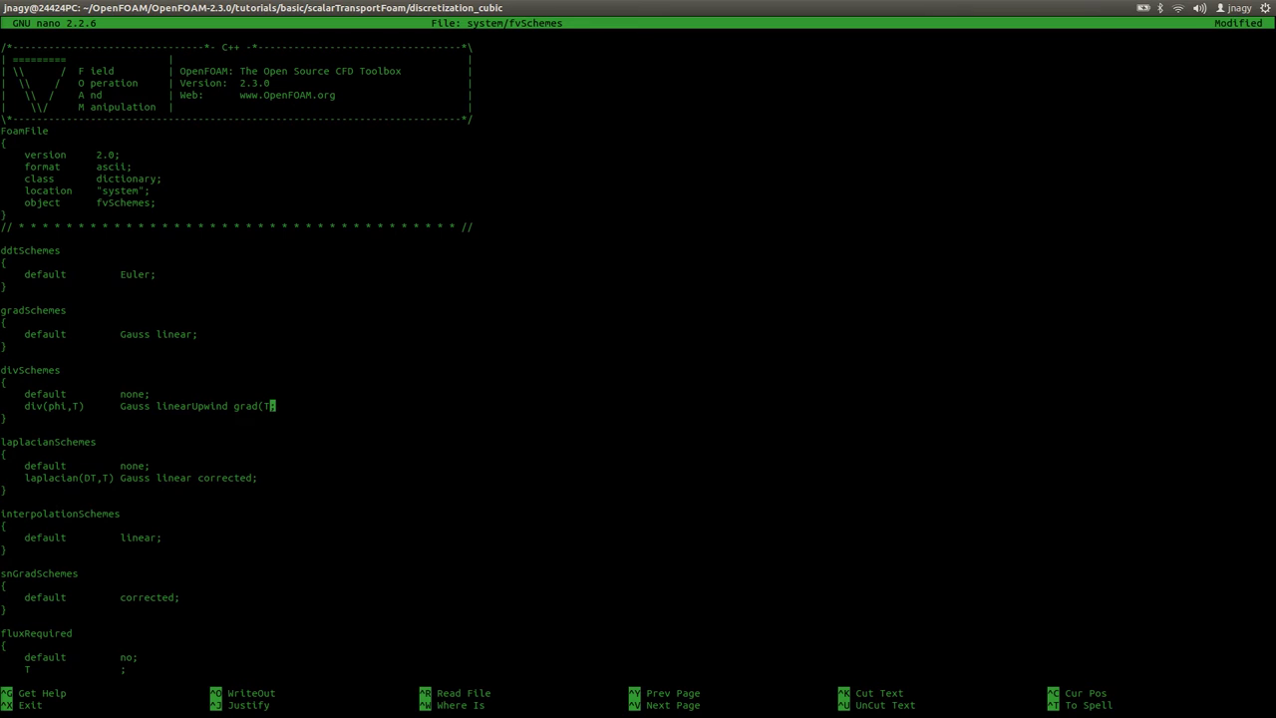
key("BackSpace")
key("BackSpace")
key("BackSpace")
type("c")
type("ic")
Step: Save fvSchemes, exit nano, and run scalarTransportFoam on the cubic case
key("ctrl+o")
key("Return")
key("ctrl+x")
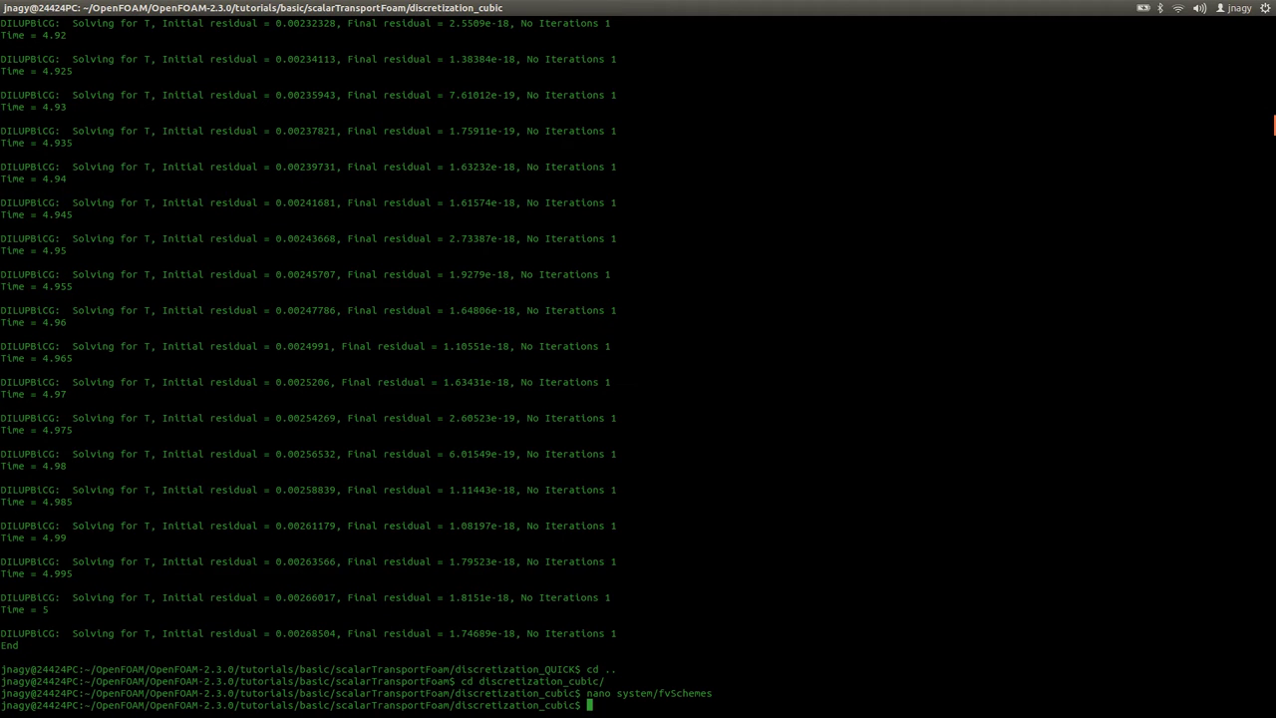
type("scalarTransportFoam")
key("Return")
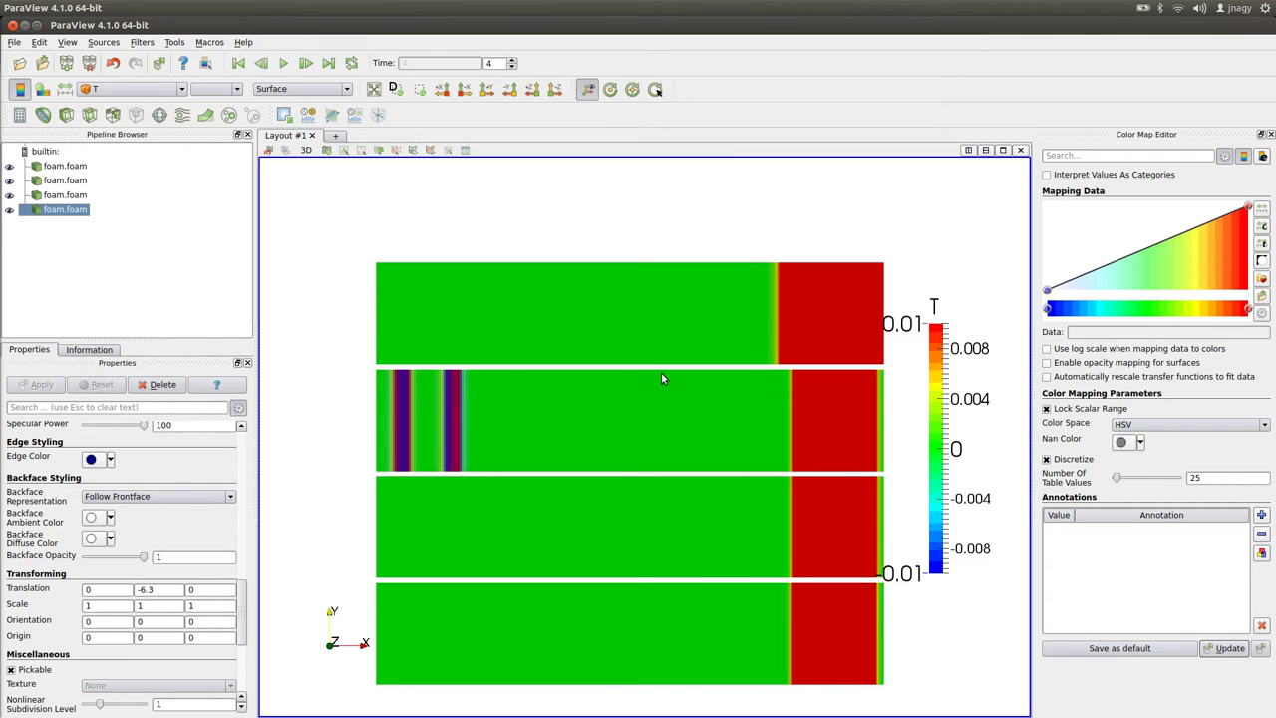
Step: Open discretization_cubic's foam.foam as a fifth dataset
left_click(18, 63)
left_click(897, 175)
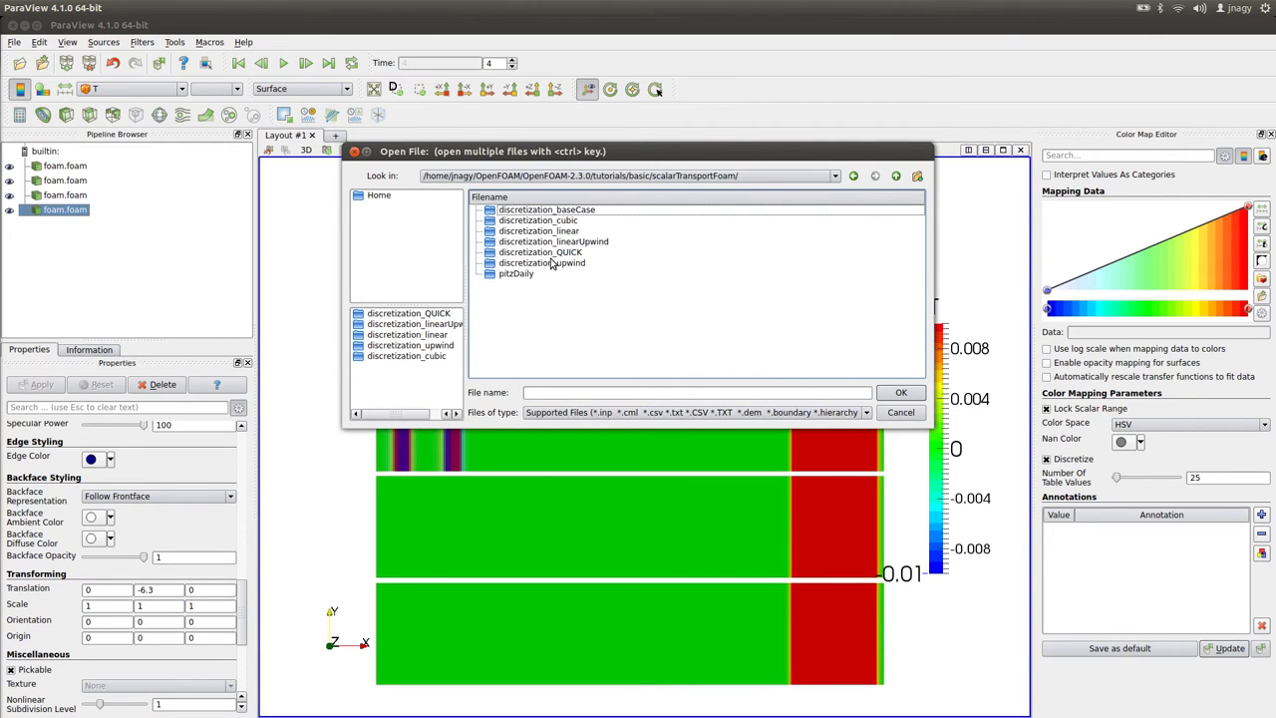
double_click(560, 221)
double_click(528, 296)
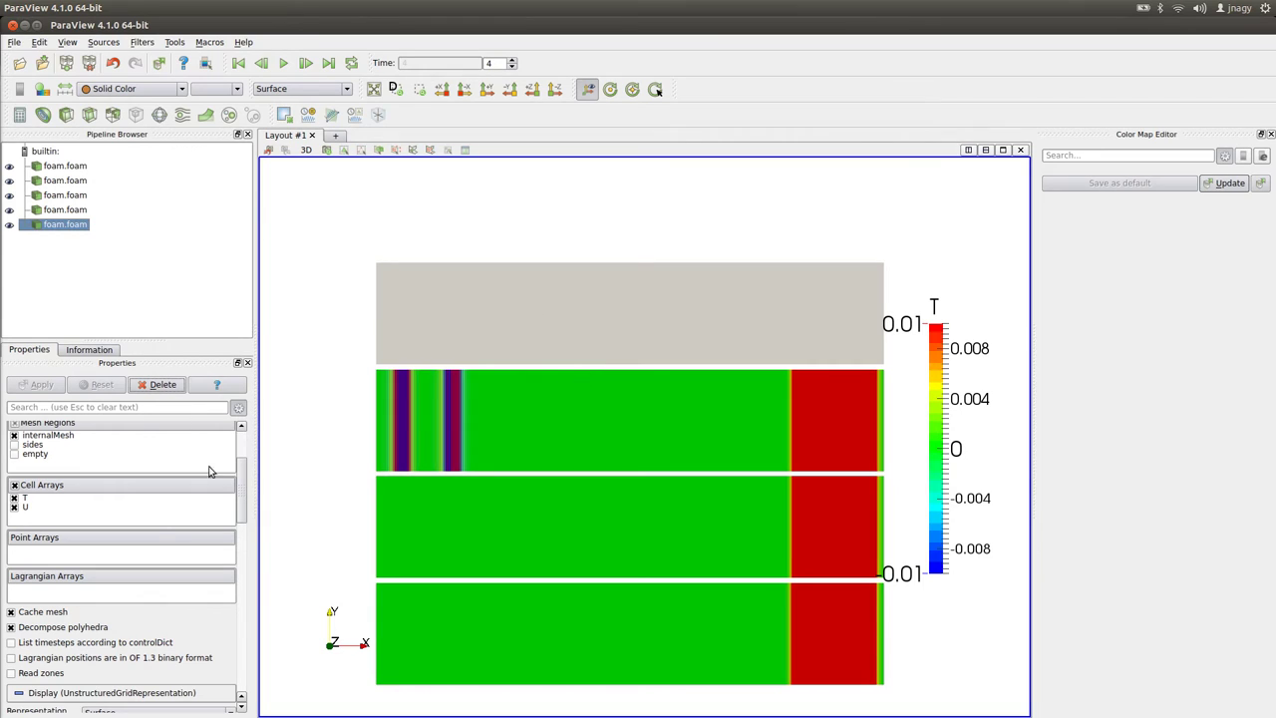
Step: Set the cubic case's Y translation to -8.4 and pan to centre the five bands
left_click_drag(245, 486, 246, 606)
double_click(150, 637)
type("-8.4")
key("Return")
left_click_drag(479, 583, 481, 473)
Step: From the first frame, colour the new cubic band by T and rescale it to 0–1
key("r")
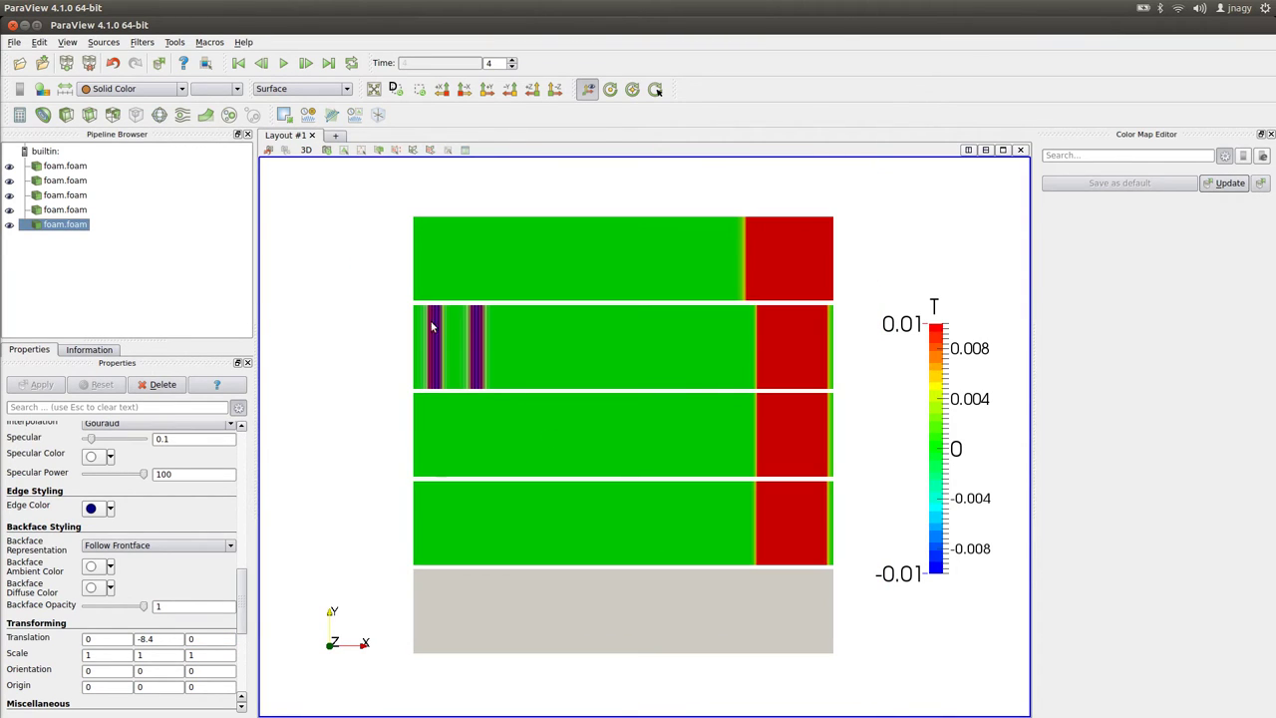
left_click(238, 63)
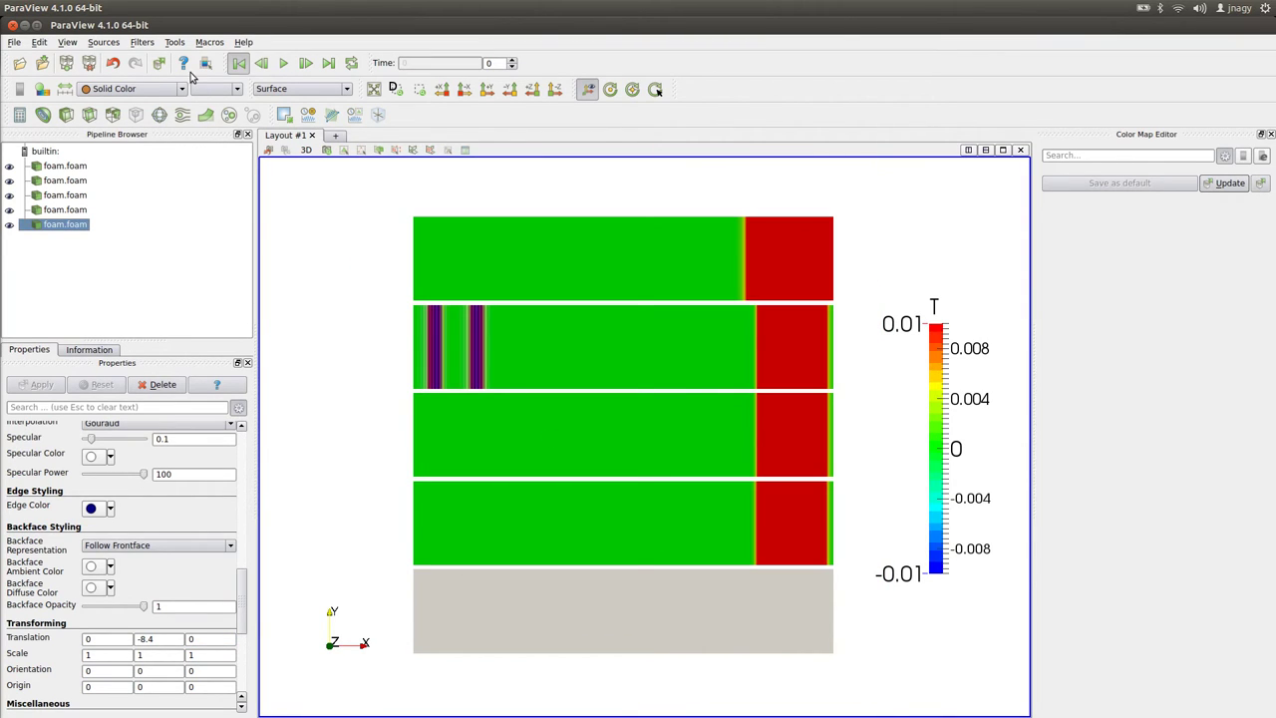
left_click(134, 88)
left_click(137, 123)
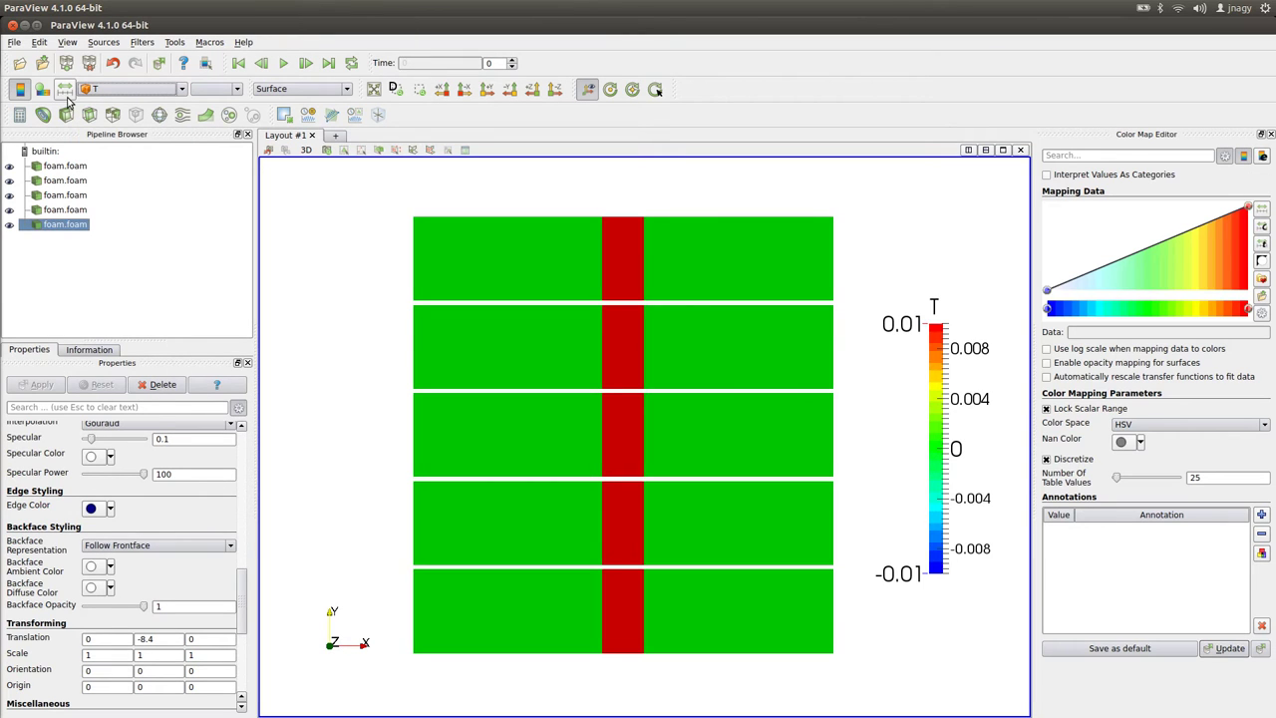
left_click(62, 93)
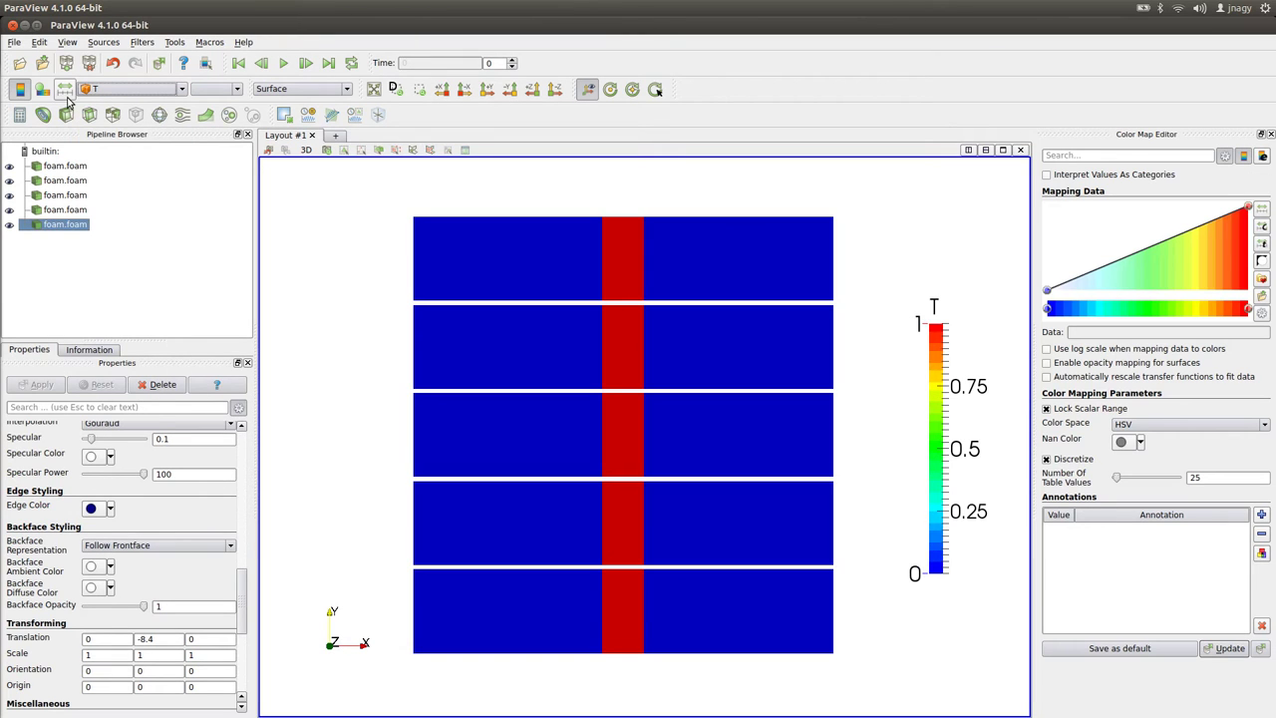
Step: Step all five results forward to time 4
left_click(306, 63)
left_click(306, 63)
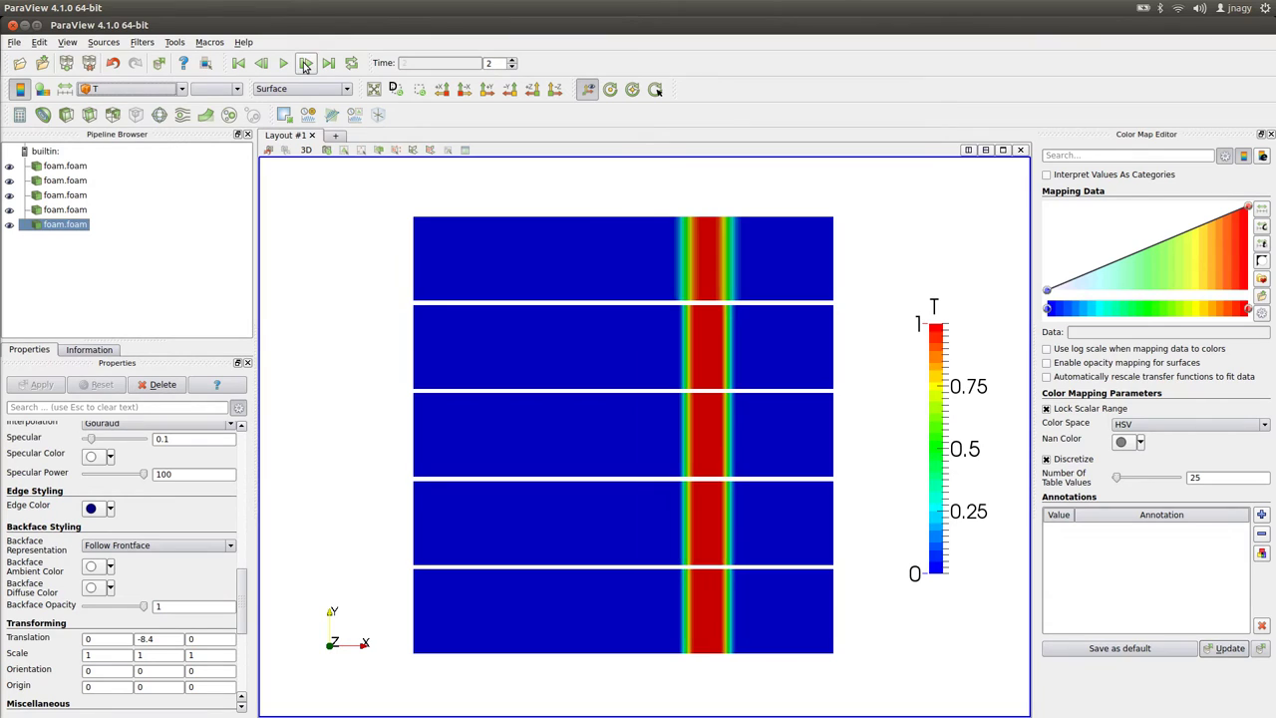
left_click(306, 63)
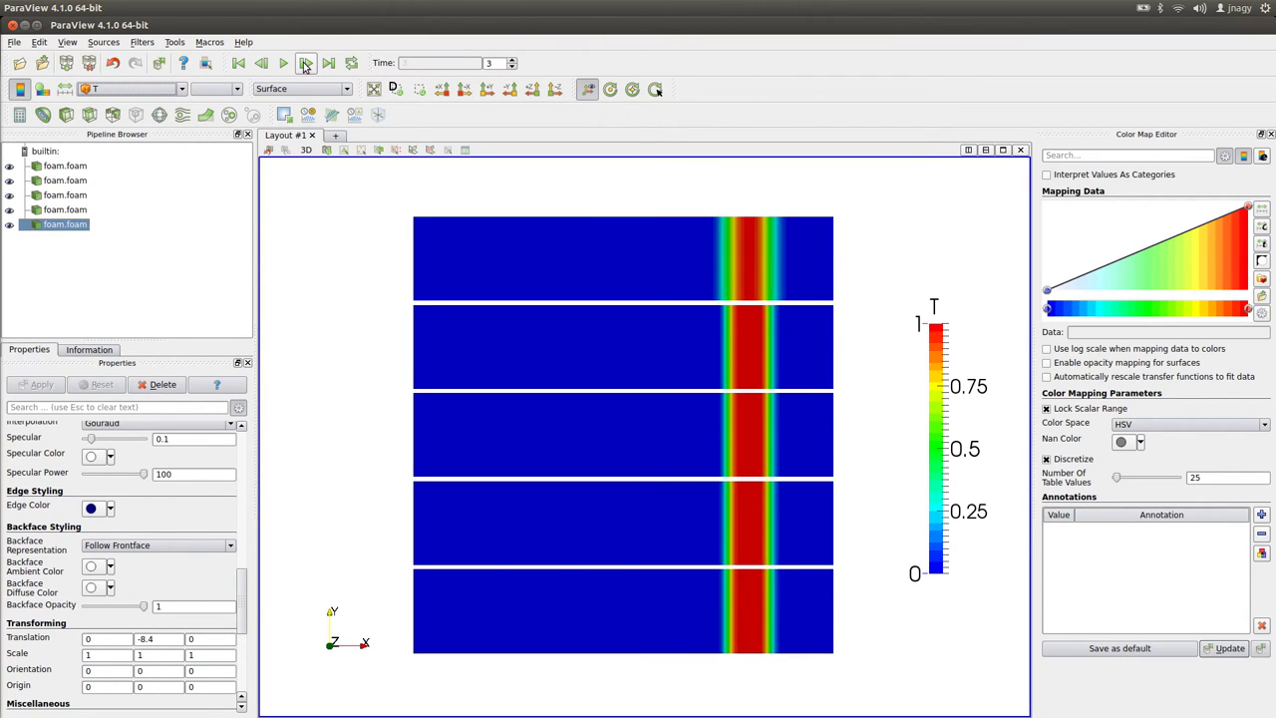
left_click(306, 63)
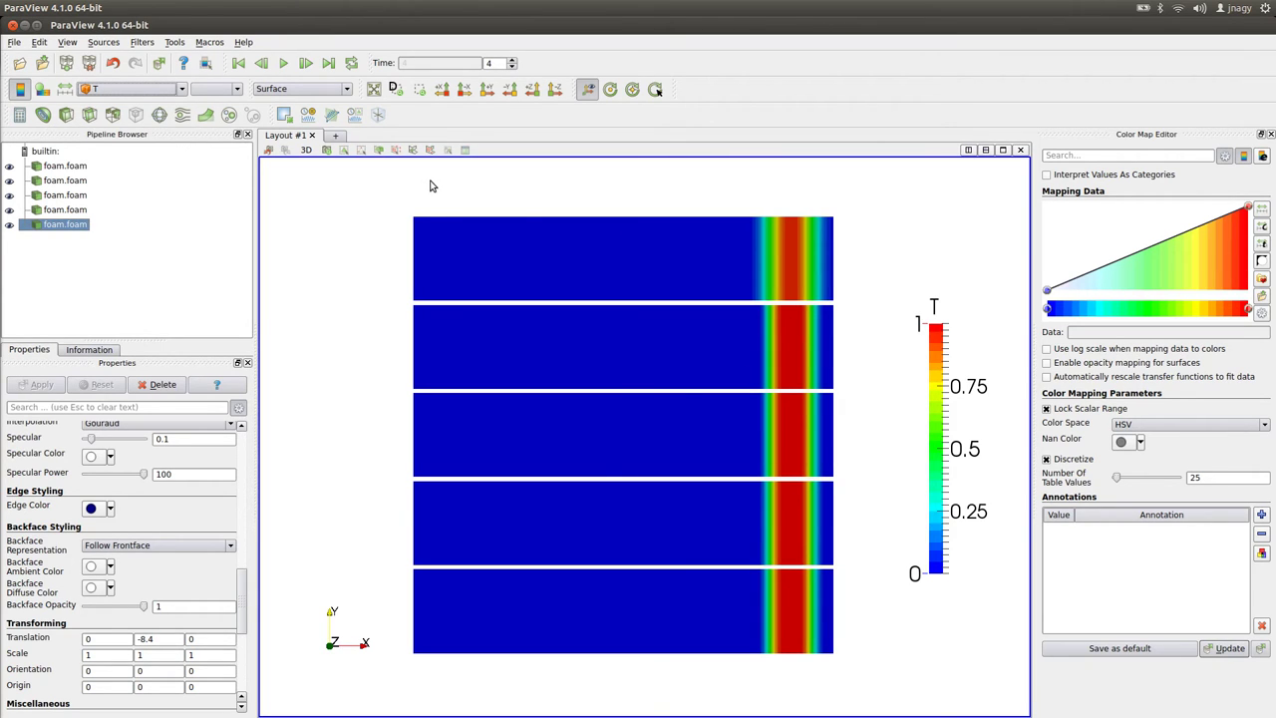
Step: Set a custom T colour range from -0.01 to 0.01 and refresh the view
left_click(1260, 225)
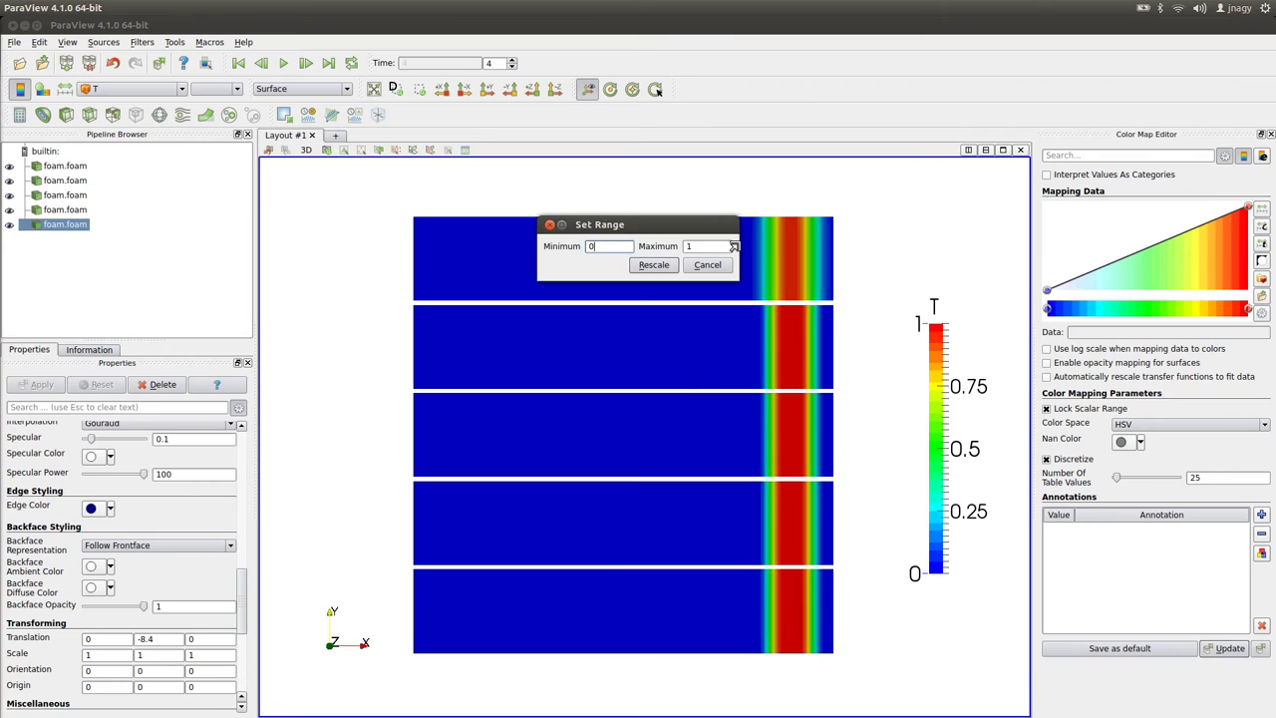
type("-0.01")
key("Tab")
type("0.1")
left_click(654, 264)
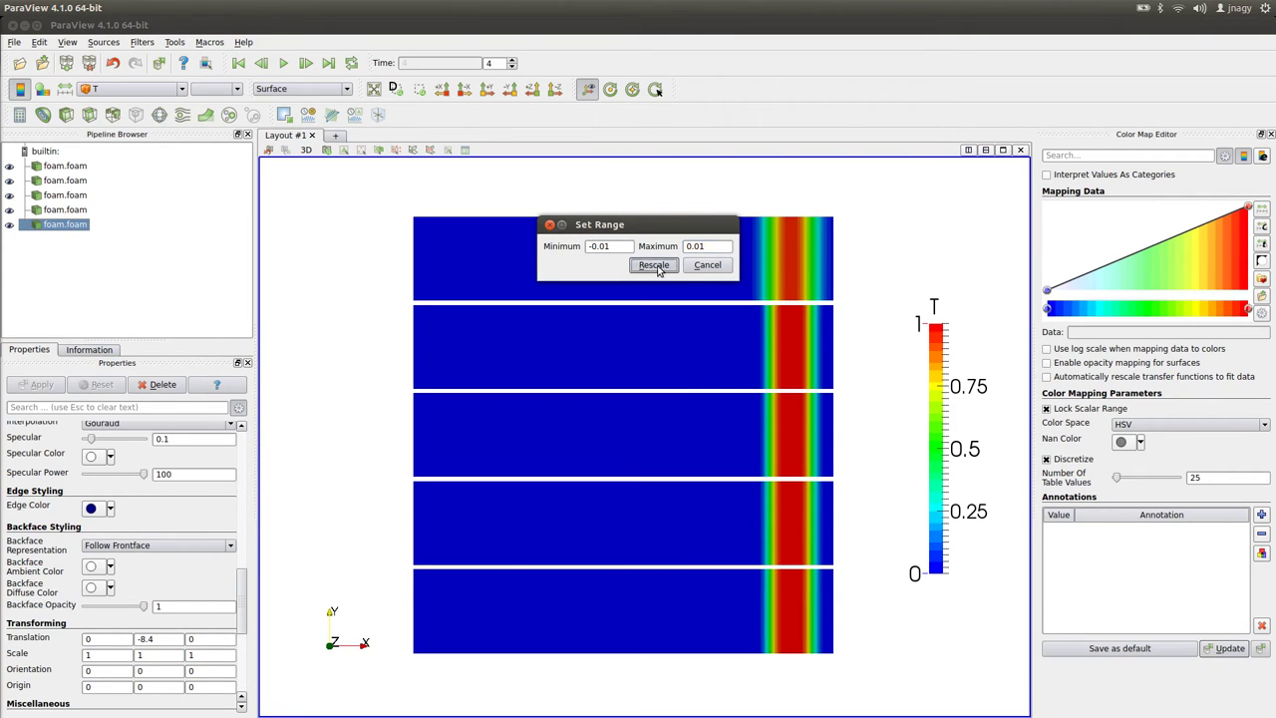
left_click(1243, 156)
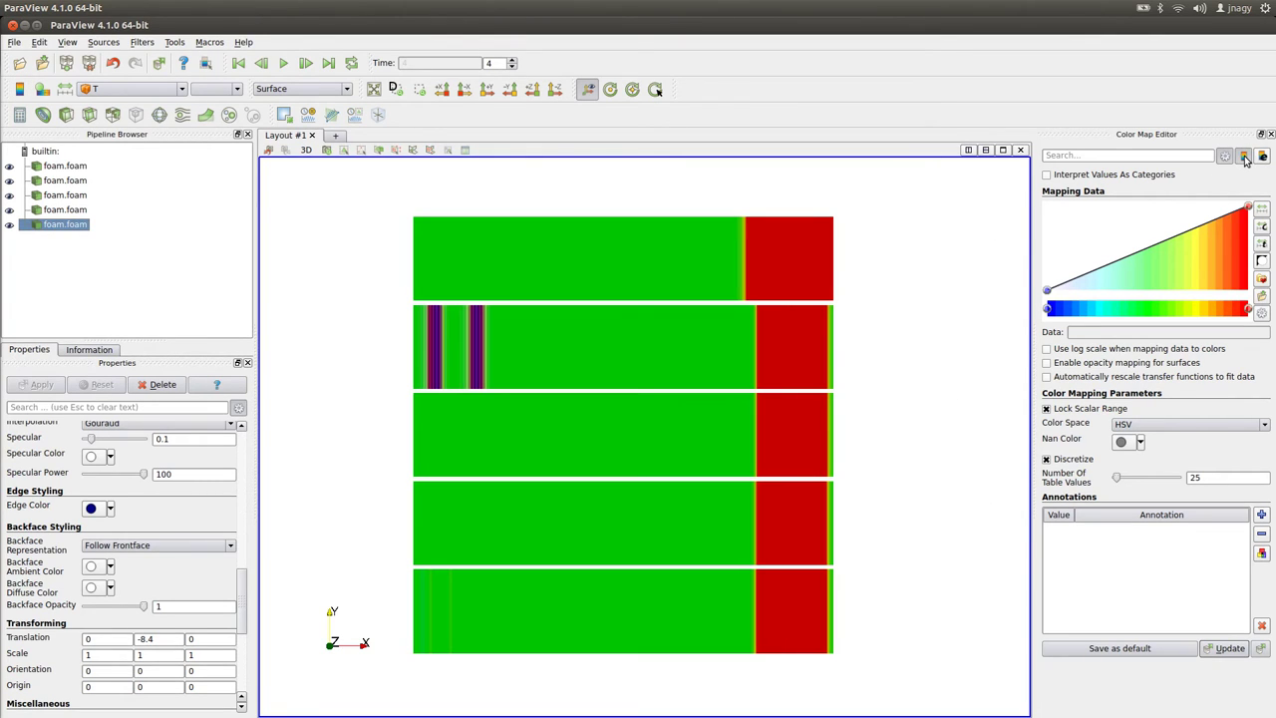
Step: Step back to time 1, then forward to time 3, to compare the boundary reflections
left_click(262, 64)
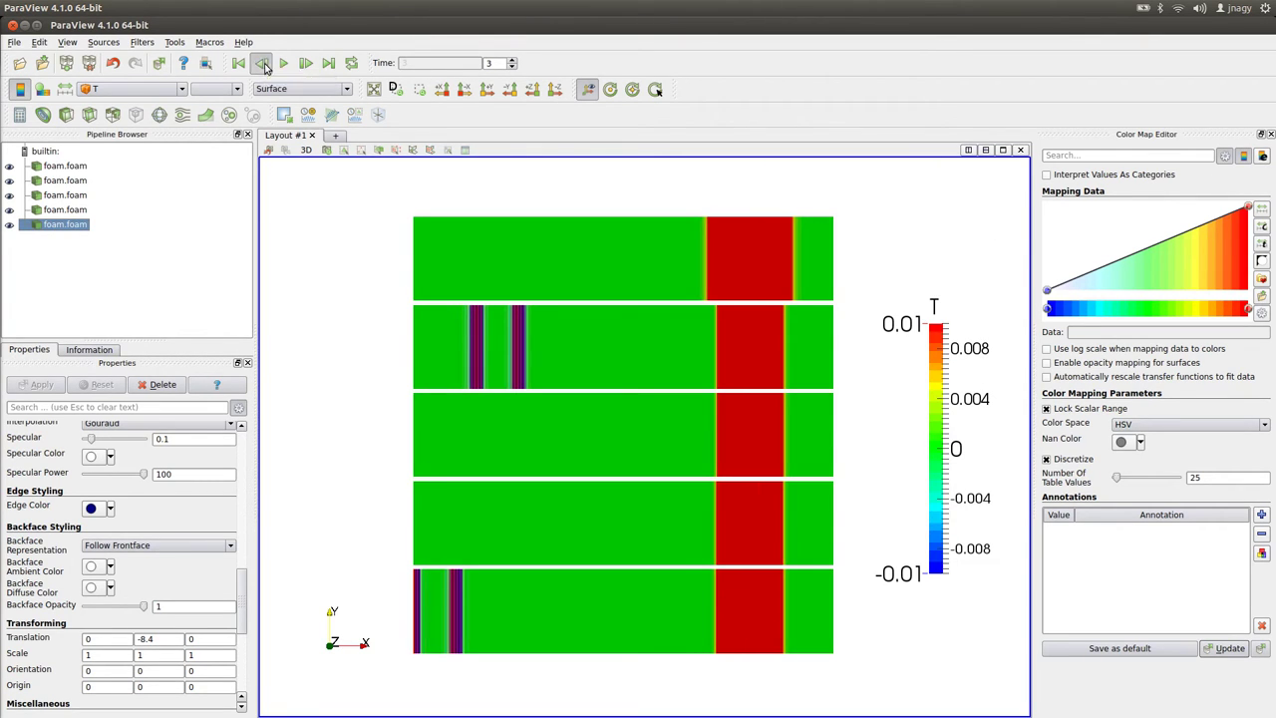
left_click(262, 64)
left_click(262, 64)
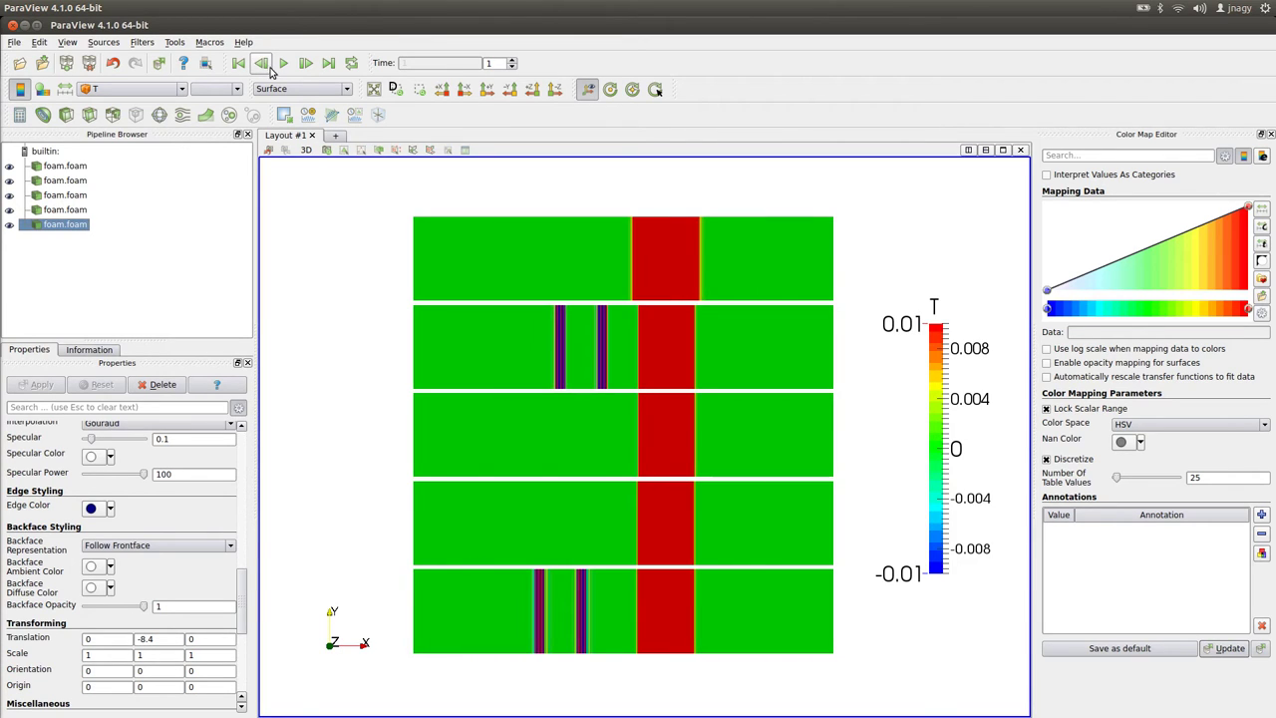
left_click(307, 63)
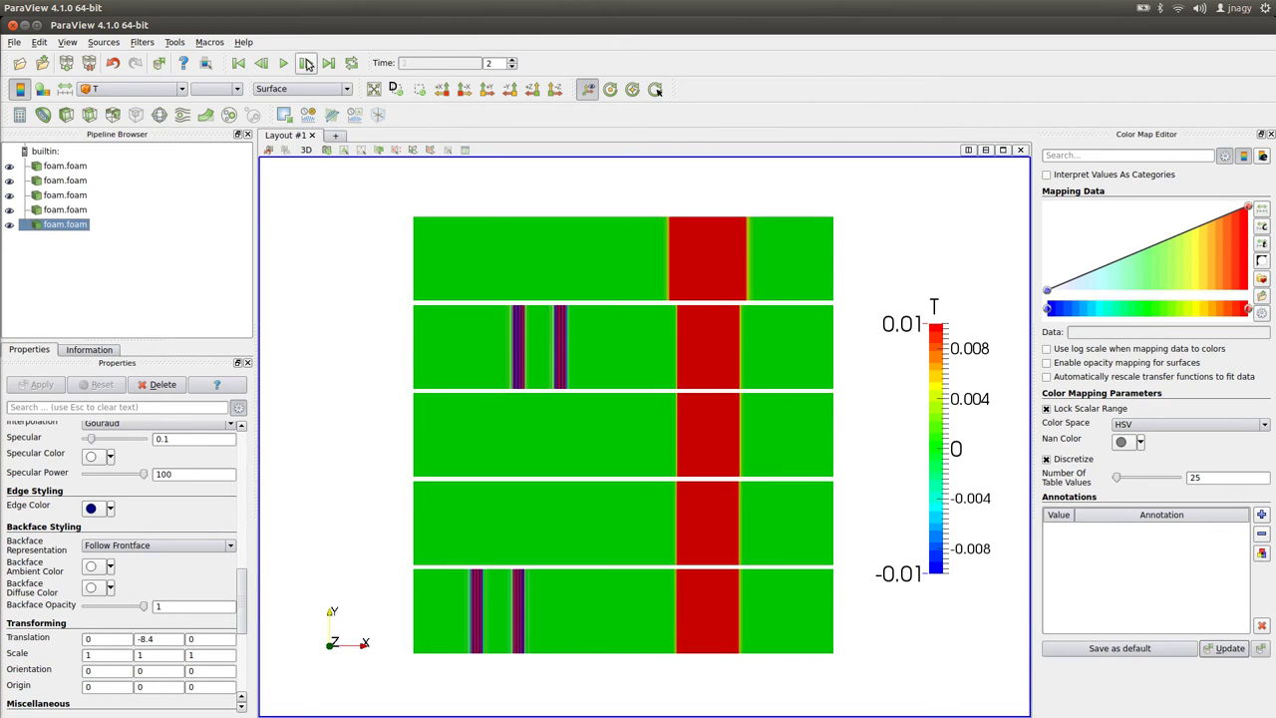
left_click(307, 64)
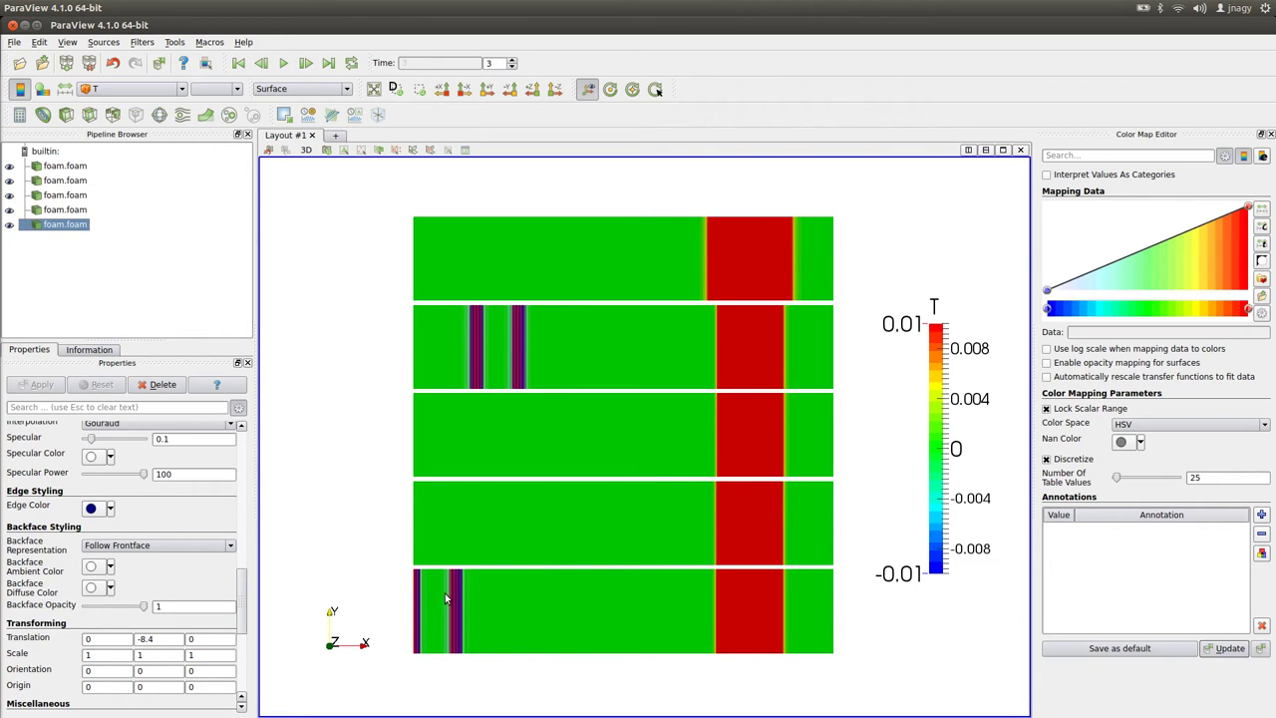
Step: Open 0/T in nano and go to the sides boundary's inletValue line
key("alt+Tab")
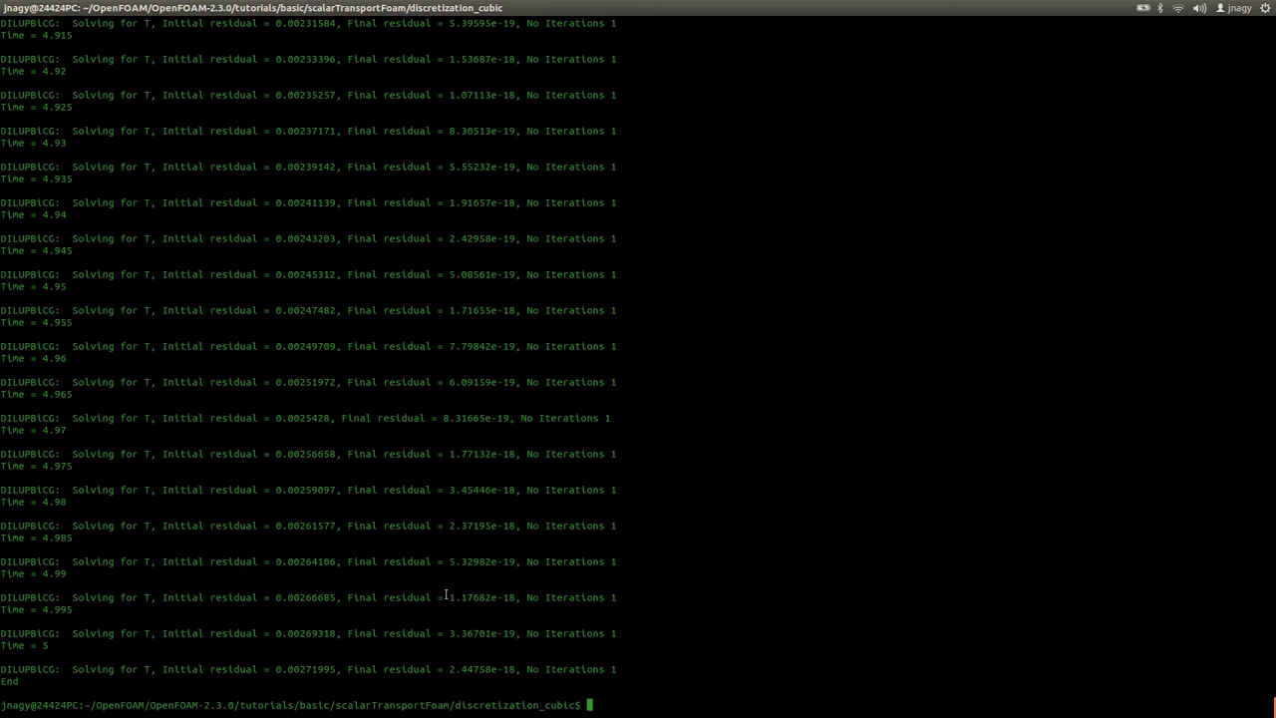
type("nano 0/T")
key("Return")
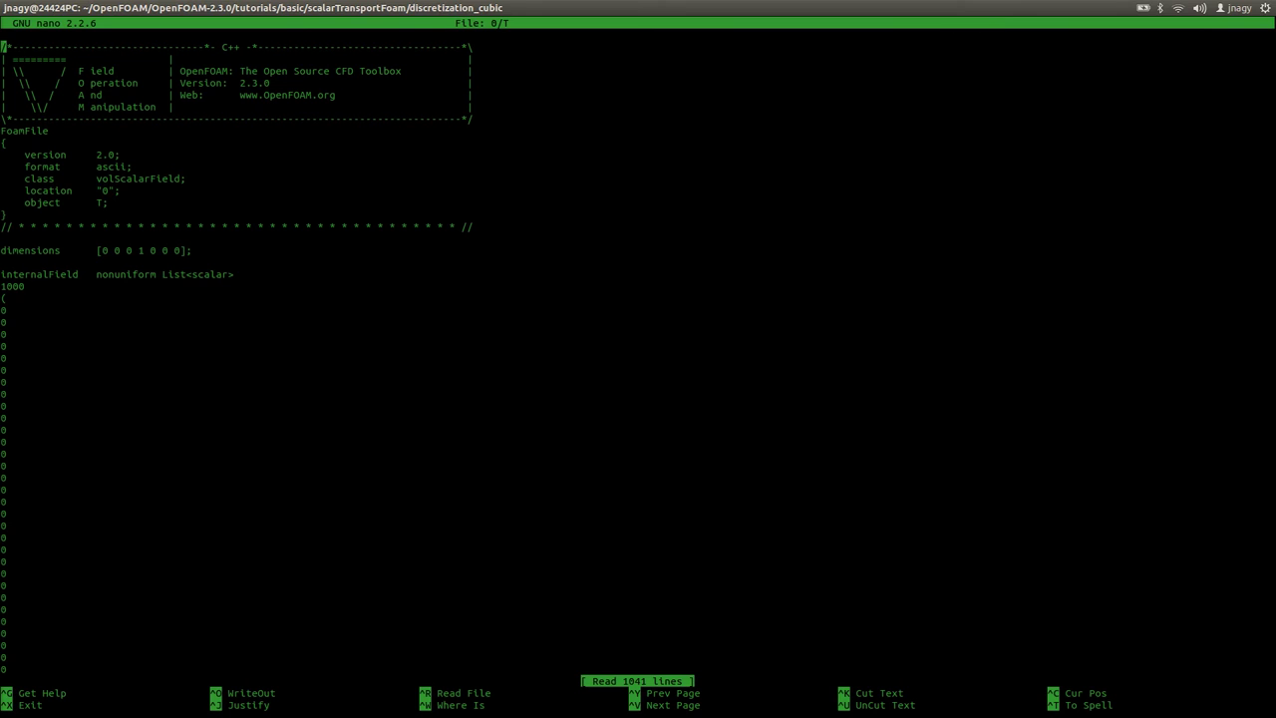
key("Page_Down")
key("alt+slash")
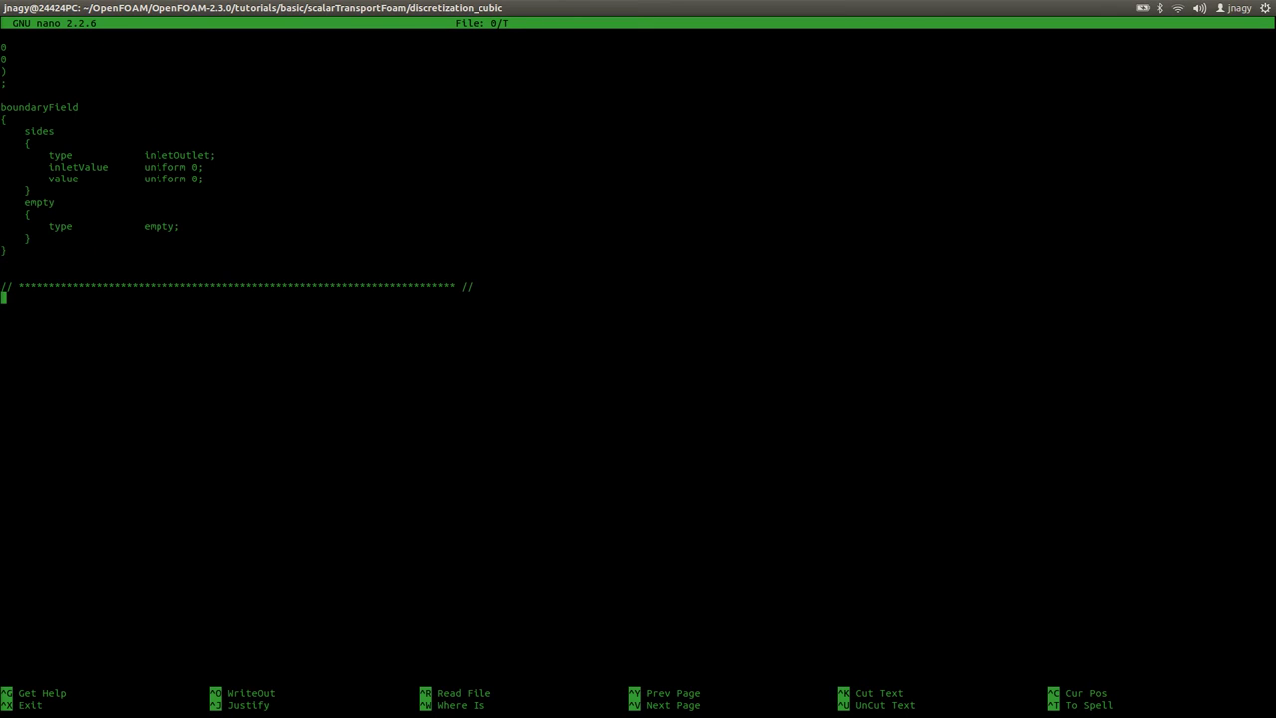
key("Up")
key("Up")
key("Up")
key("Up")
key("Up")
key("Up")
key("Up")
key("Up")
key("Up")
key("Up")
key("Up")
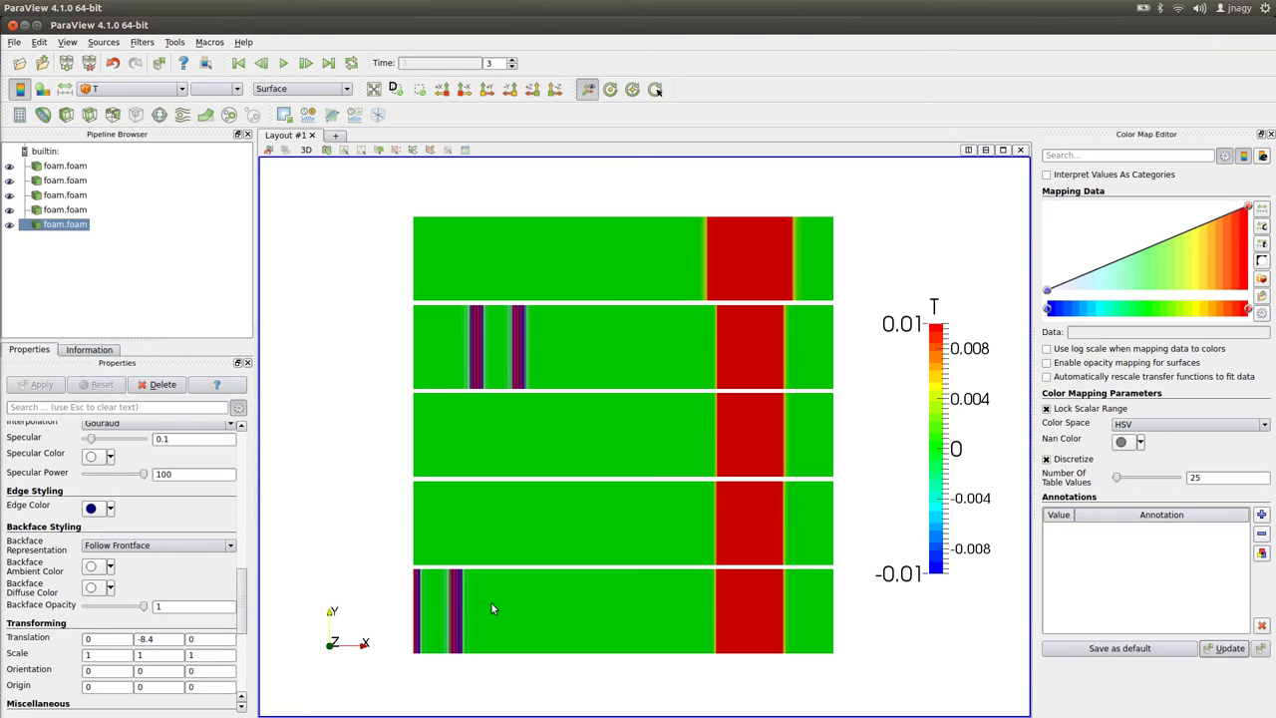
Step: Replace the sides inletOutlet entry with type zeroGradient and save 0/T
key("alt+Tab")
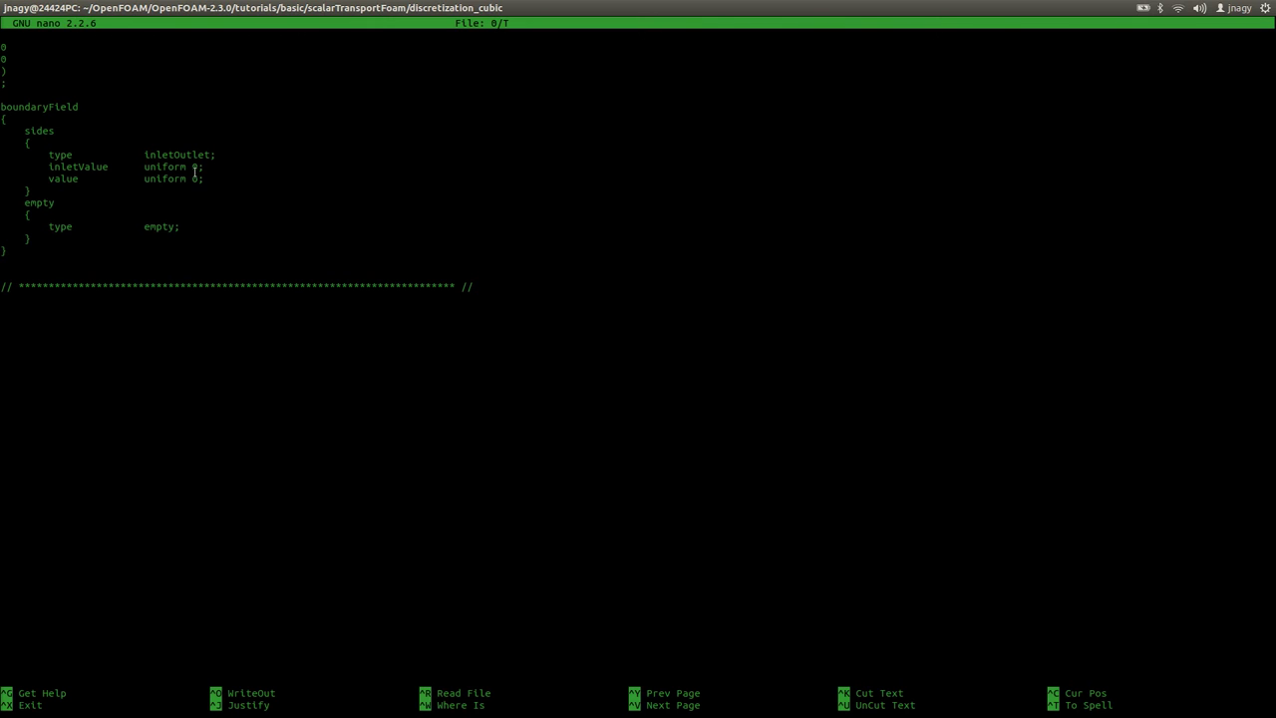
left_click_drag(4, 166, 193, 179)
left_click(193, 177)
key("ctrl+k")
key("ctrl+k")
key("Up")
key("End")
key("BackSpace")
key("BackSpace")
key("BackSpace")
key("BackSpace")
key("BackSpace")
key("BackSpace")
key("BackSpace")
key("BackSpace")
key("BackSpace")
key("BackSpace")
key("BackSpace")
key("BackSpace")
type("zeroGRadient")
key("Left")
key("Left")
key("Left")
key("Left")
key("Left")
key("Left")
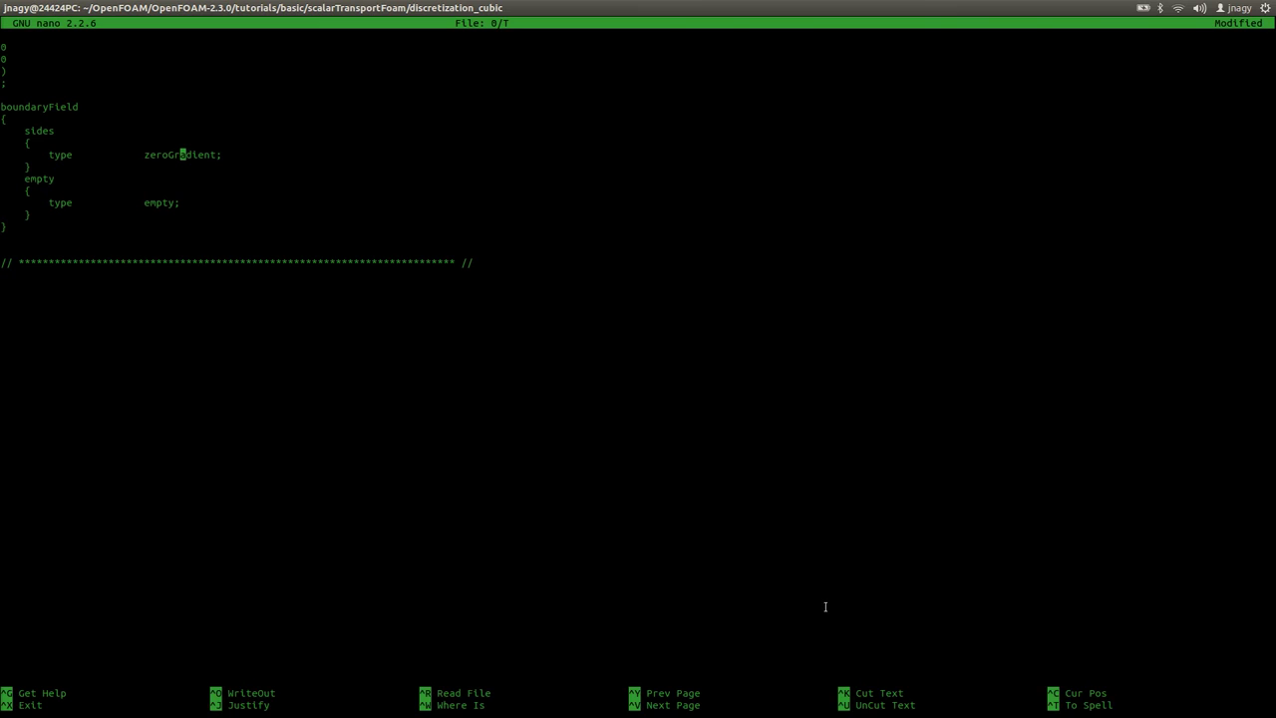
key("ctrl+x")
key("y")
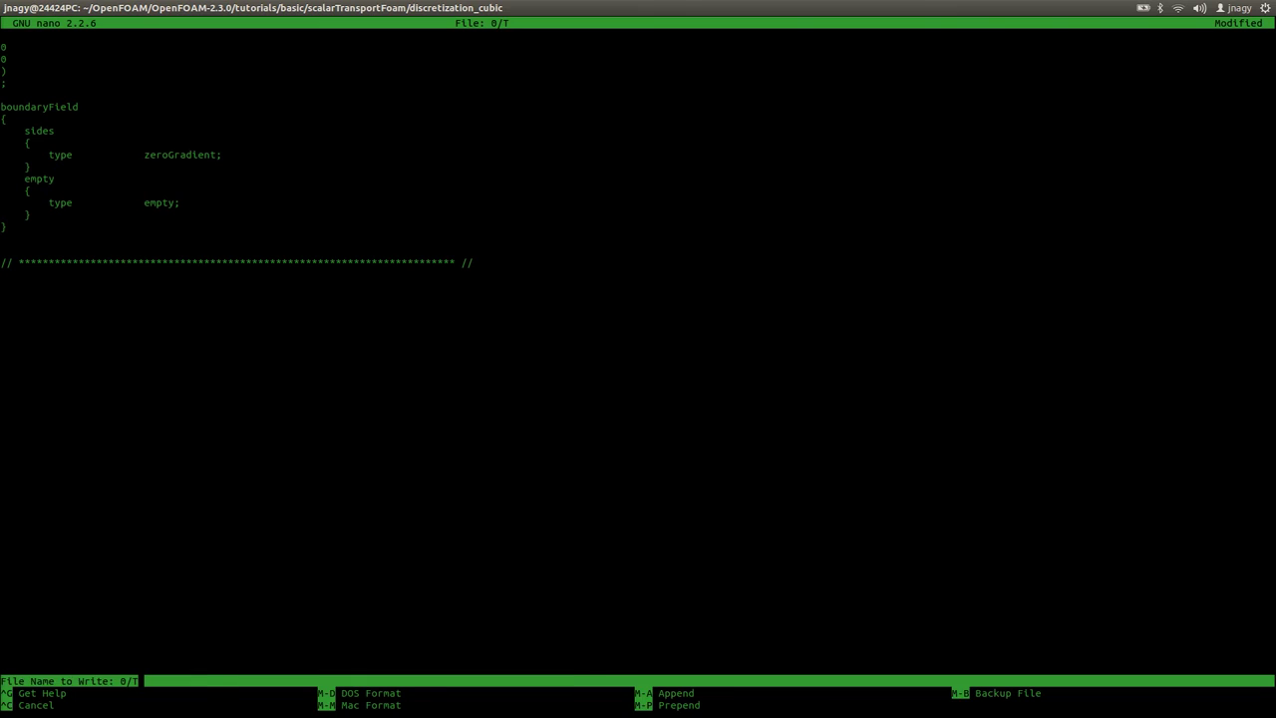
key("Return")
Step: Delete time folders 1–5 and rerun scalarTransportFoam on the cubic case
type("ls")
key("Return")
type("rm -r 1 2 3 4 5")
key("Return")
type("scalarTransportFoam")
key("Return")
key("alt+Tab")
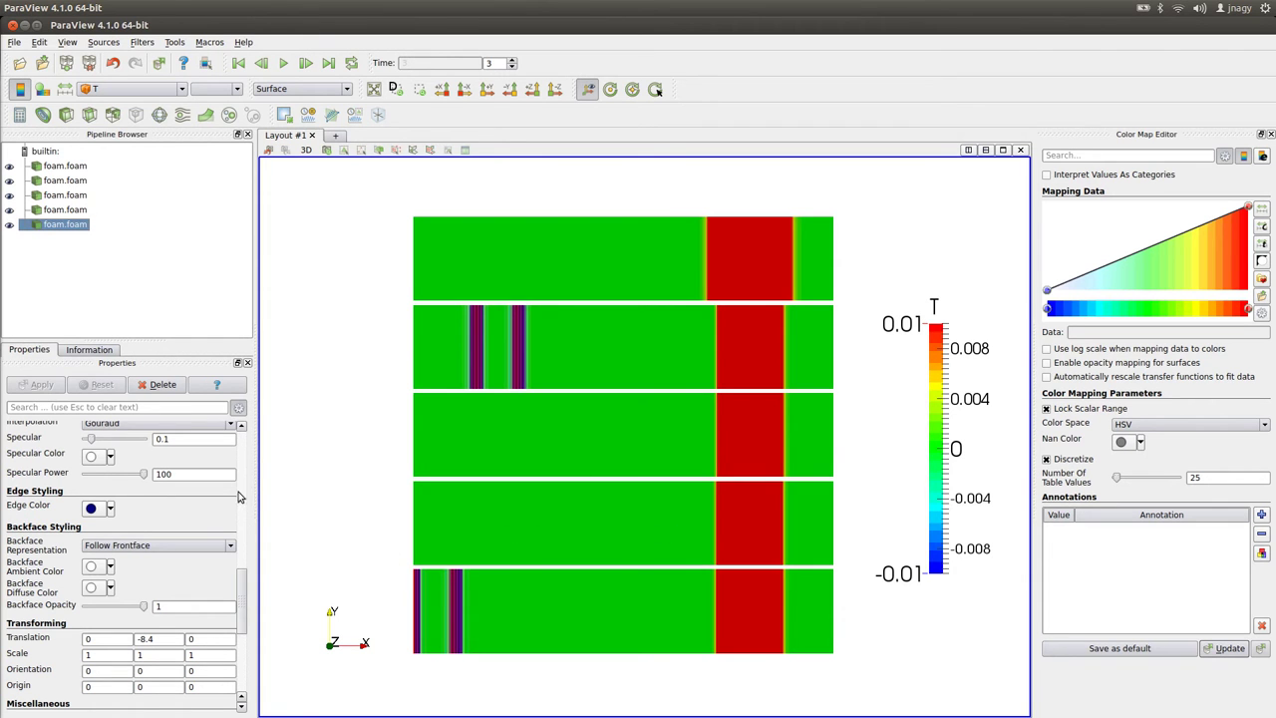
Step: Go back to time 0, then step through to time 5, revealing the cubic slab's second inlet band
left_click_drag(242, 598, 75, 479)
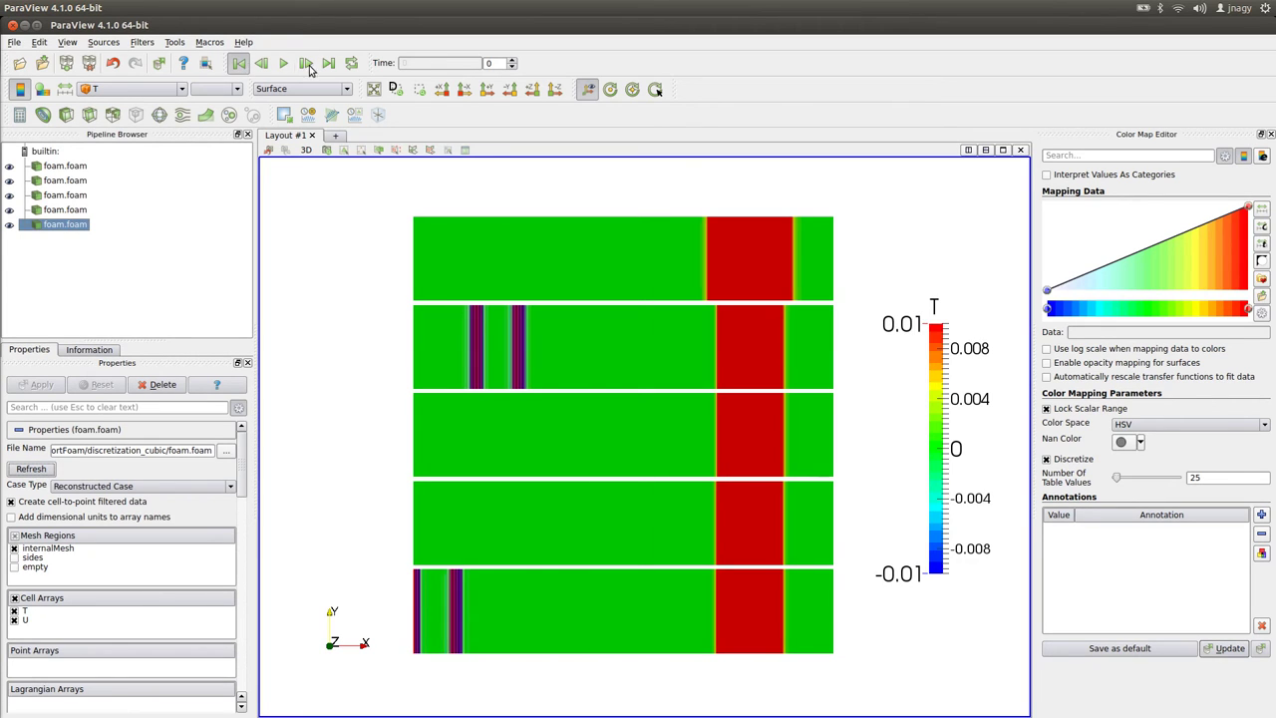
left_click(240, 64)
left_click(306, 64)
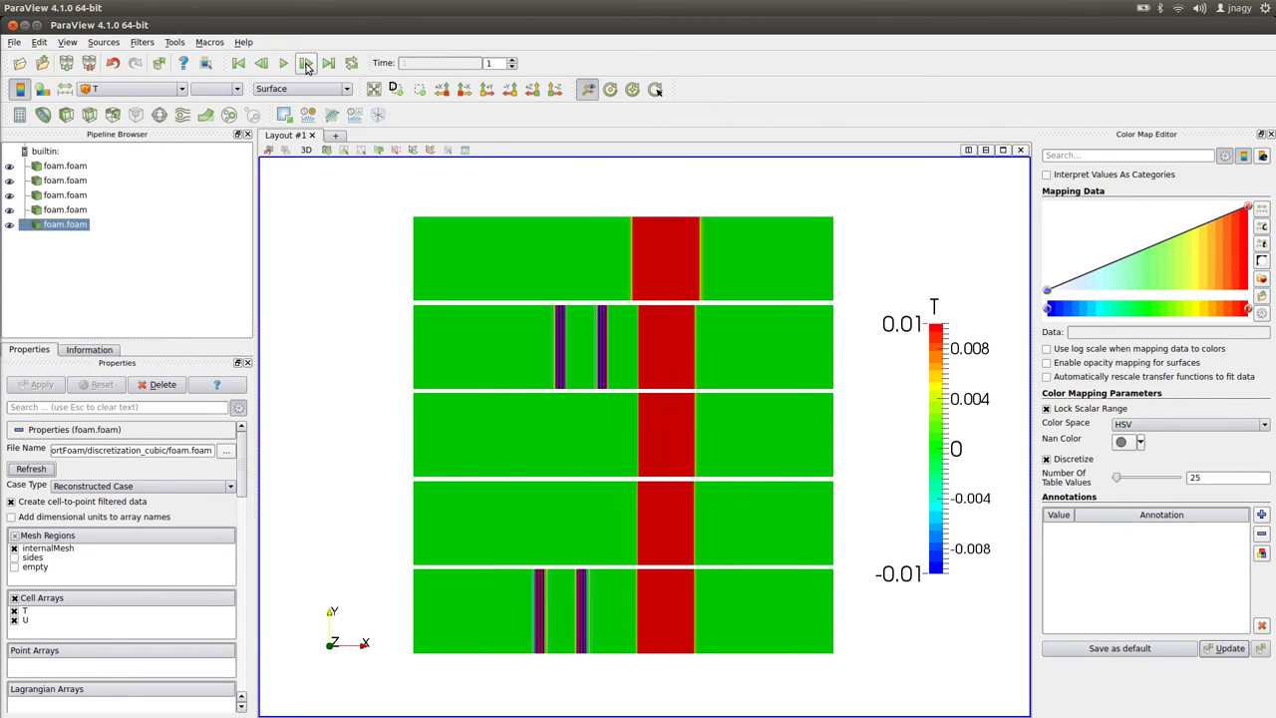
left_click(306, 64)
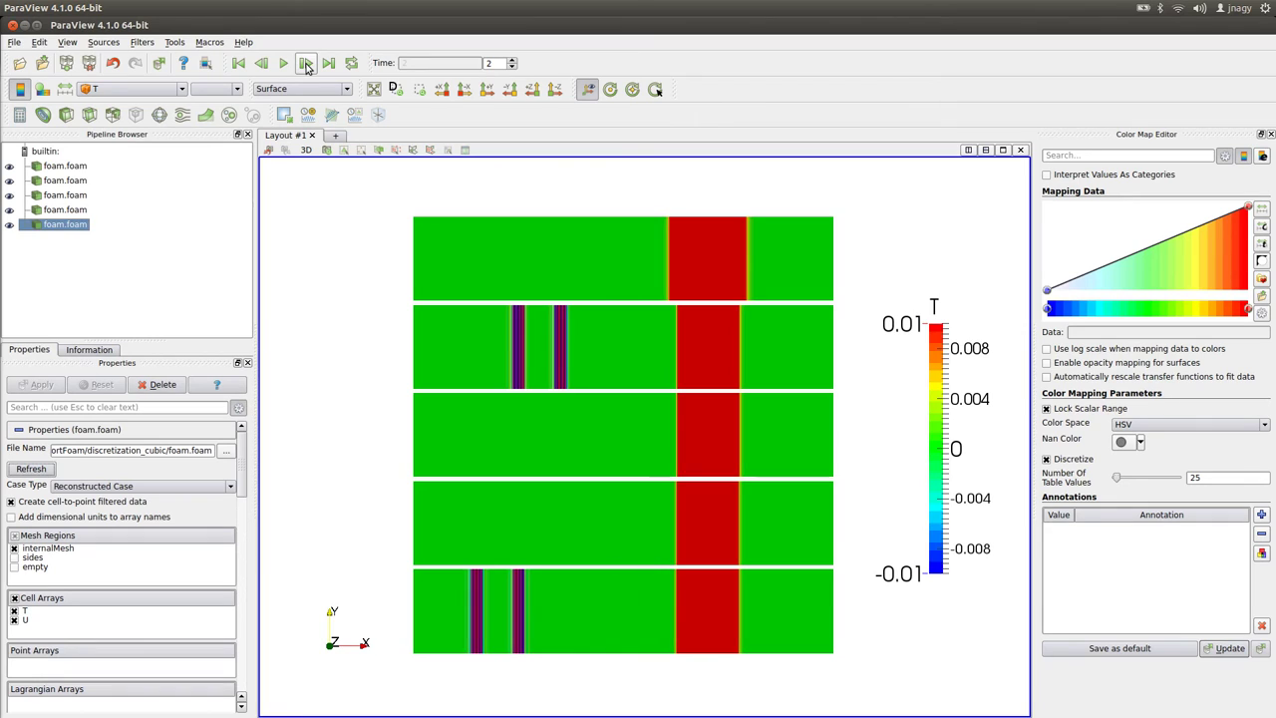
left_click(306, 64)
left_click(306, 64)
left_click(306, 63)
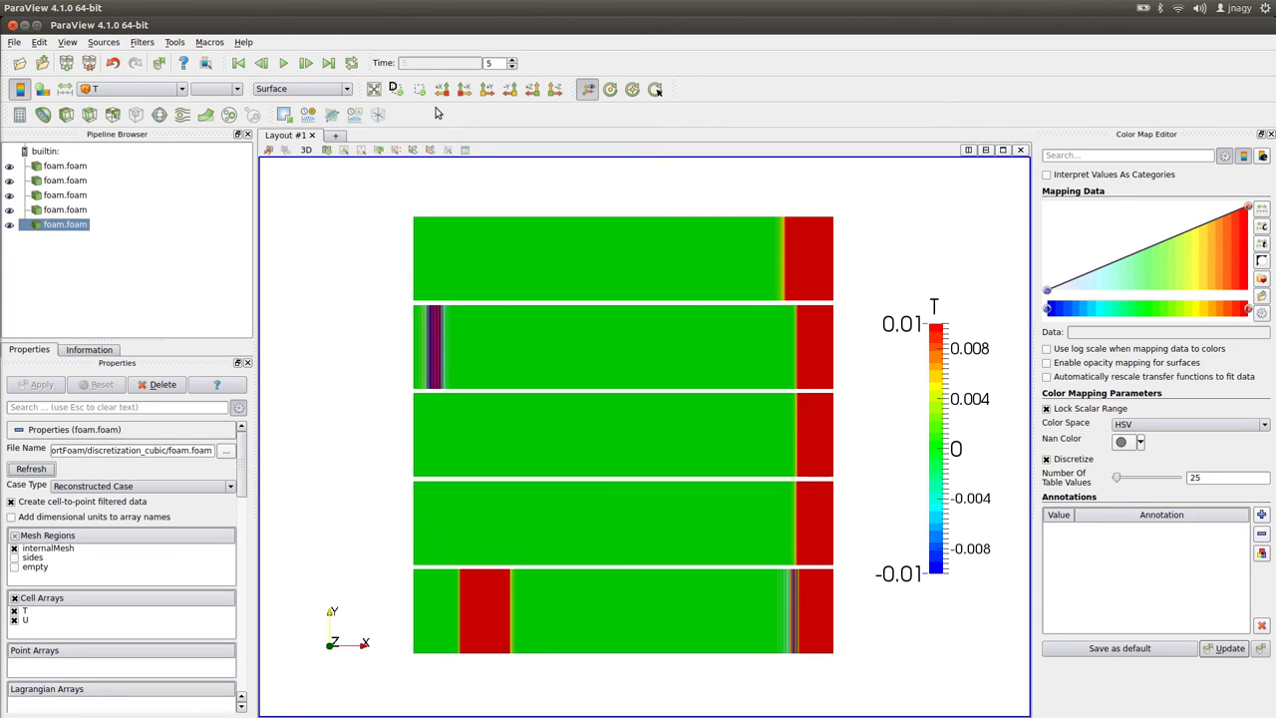
Step: From the first frame, rescale T to 0–1 and advance all five results to time 5
left_click(239, 63)
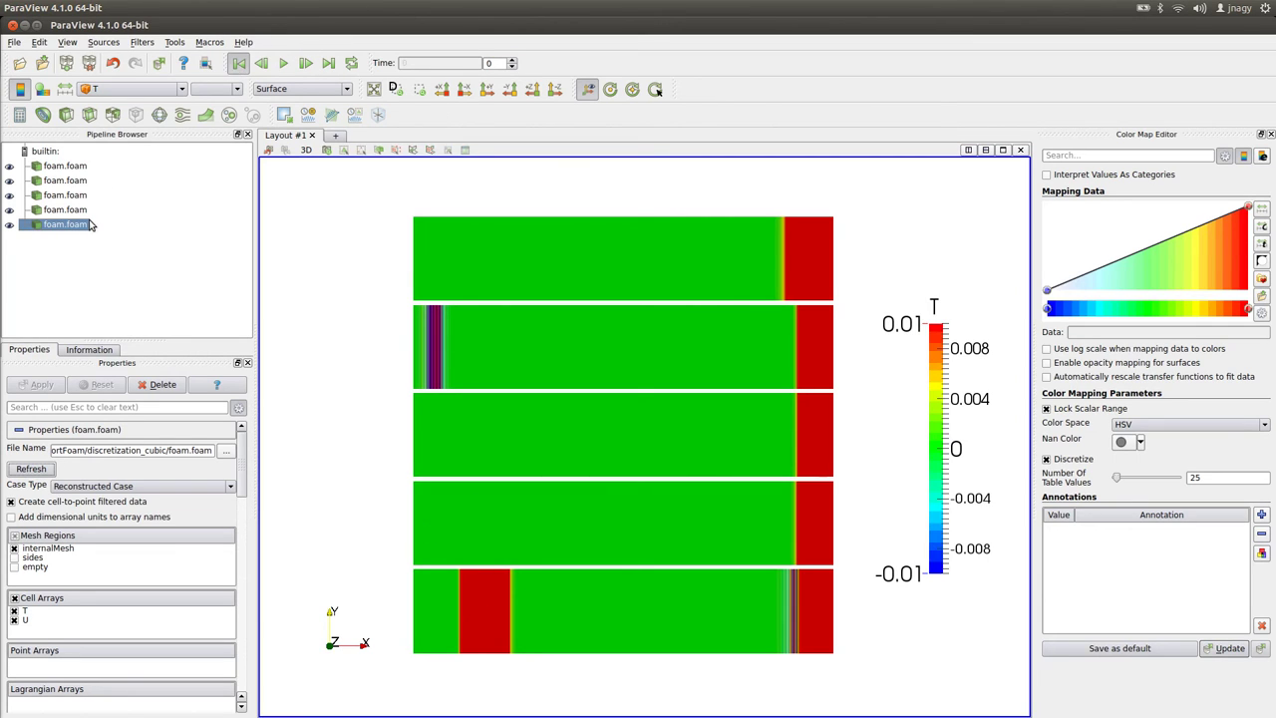
left_click(65, 88)
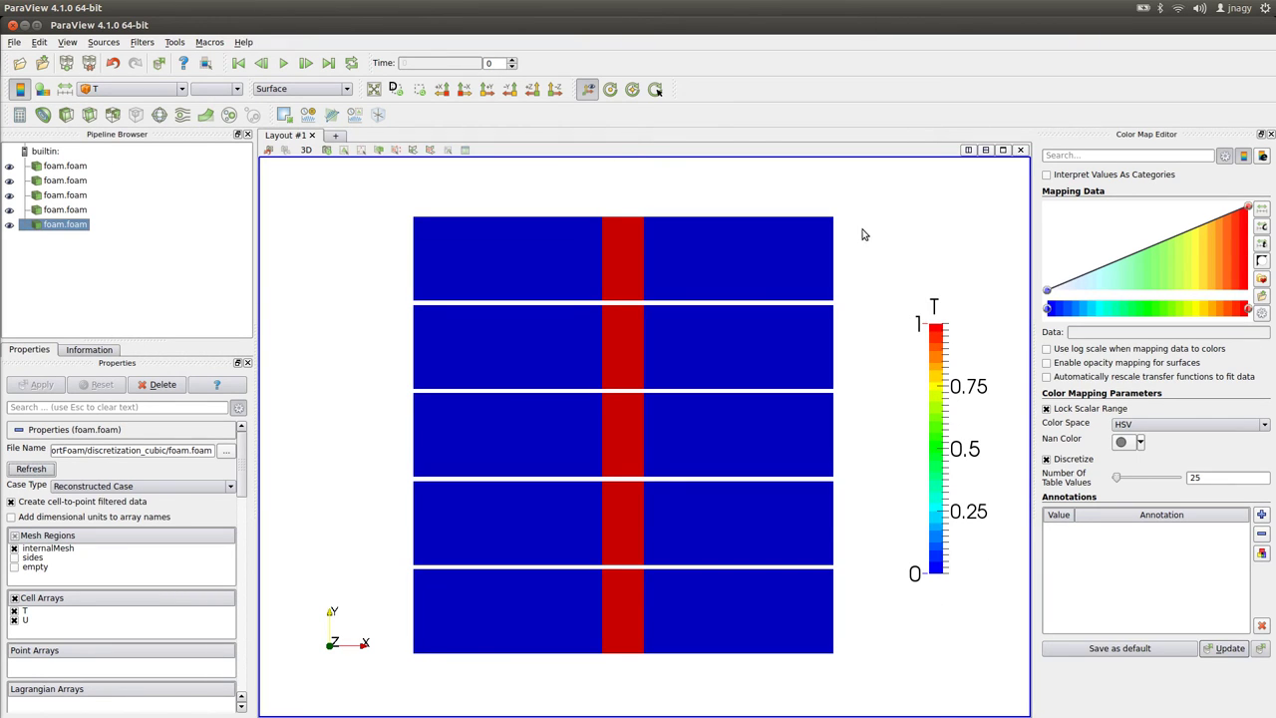
left_click(305, 64)
left_click(305, 64)
left_click(305, 63)
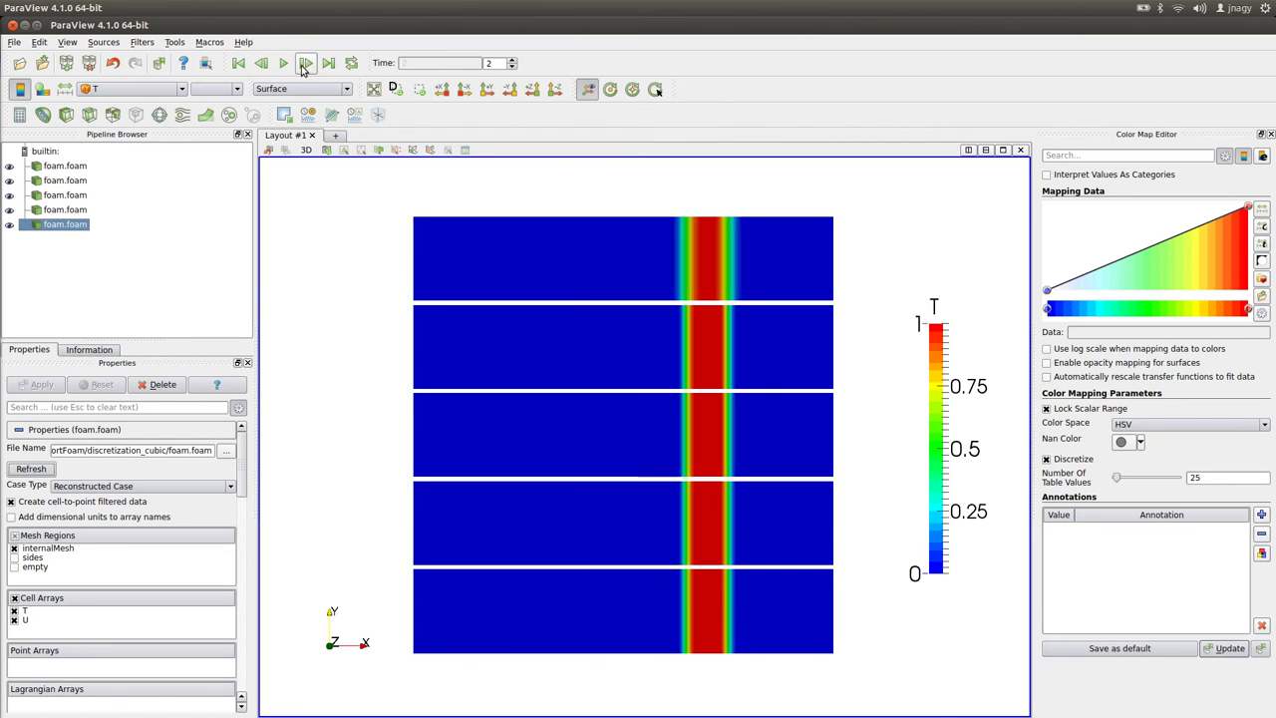
left_click(305, 64)
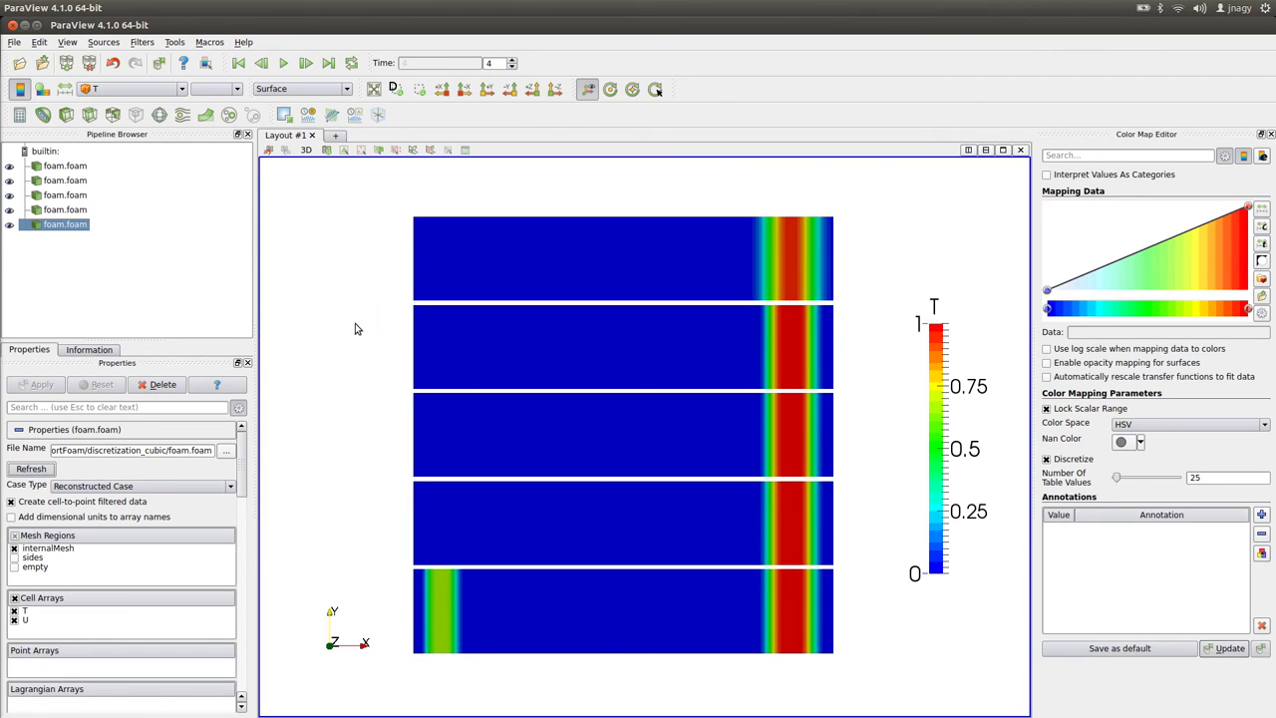
left_click(304, 66)
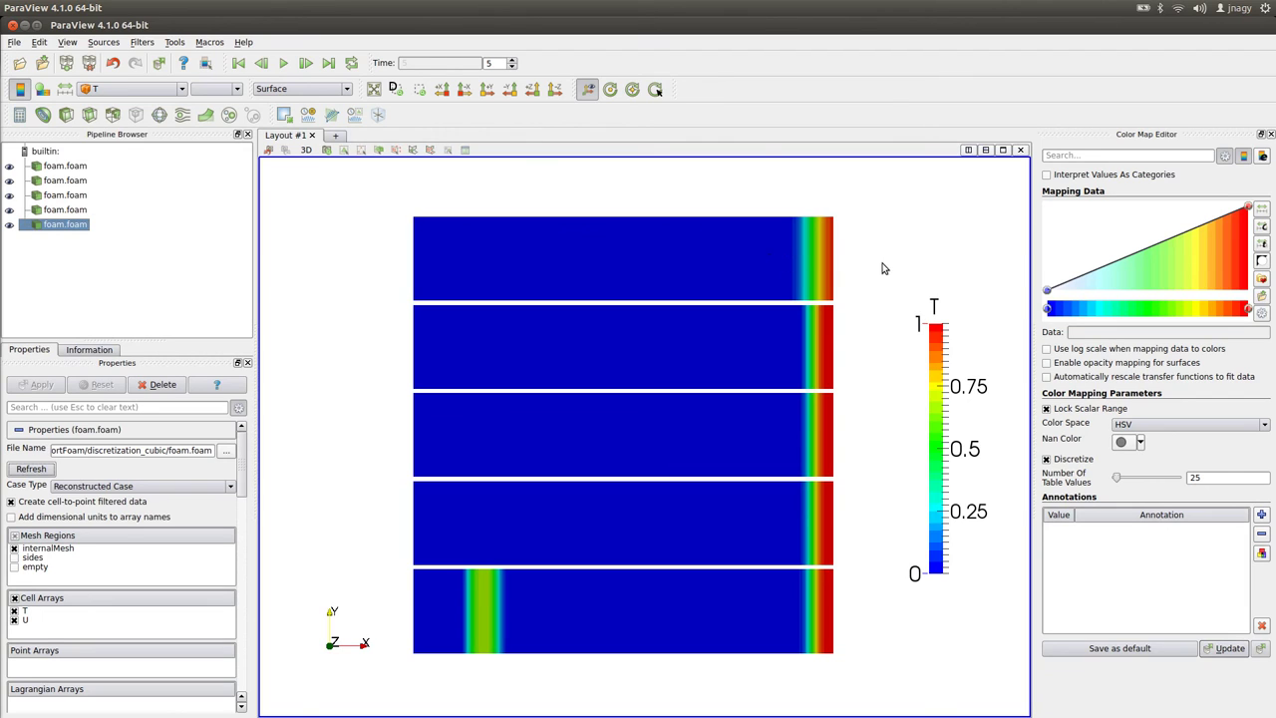
Step: Step all five results back one frame to time 4
left_click(260, 63)
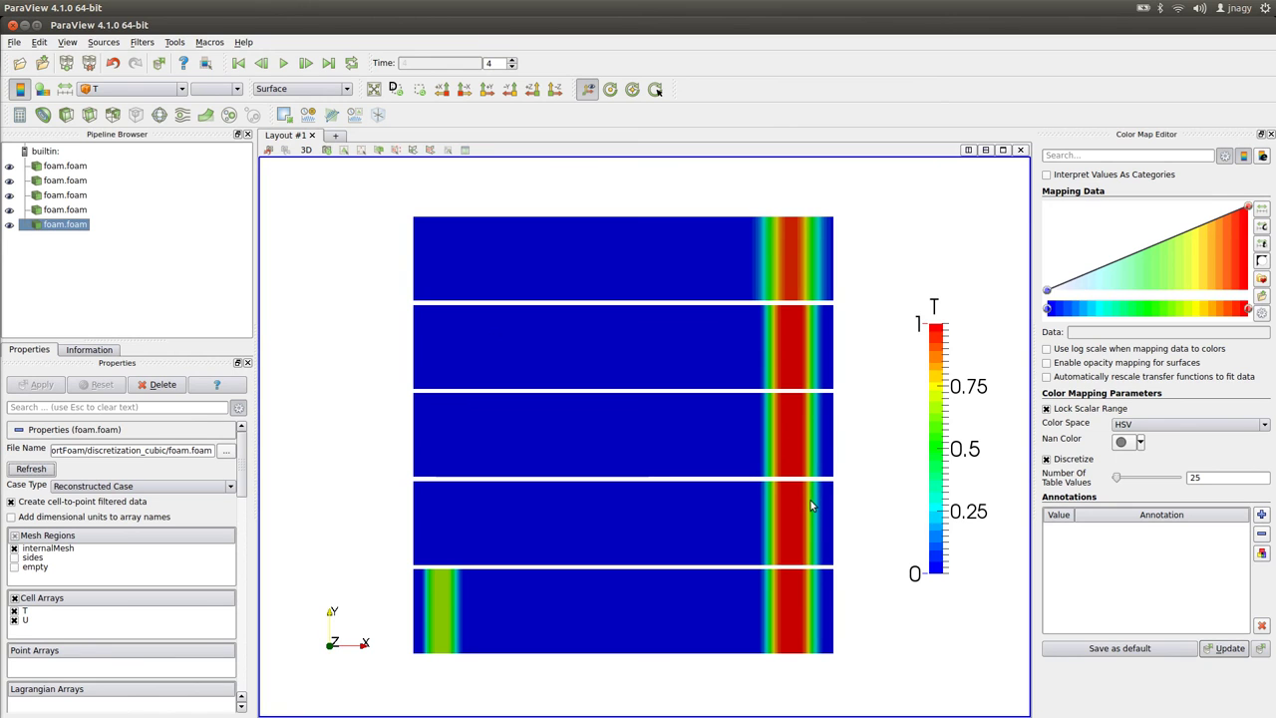
Step: Go to the discretization_linearUpwind case and delete its old time folders 1–5
key("alt+Tab")
type("cd ..")
key("Return")
type("cd di")
key("Tab")
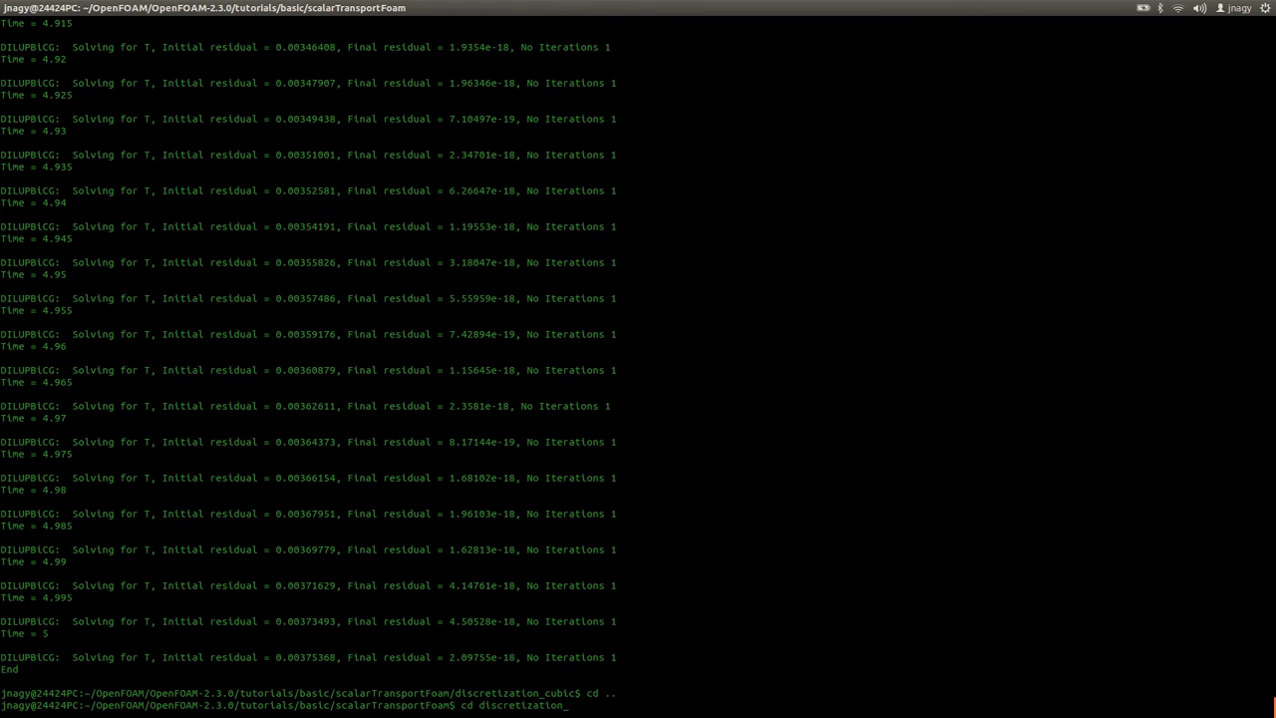
type("linearU")
key("Tab")
key("Return")
type("ls")
key("Return")
type("rm -r 1 2 3 4 5")
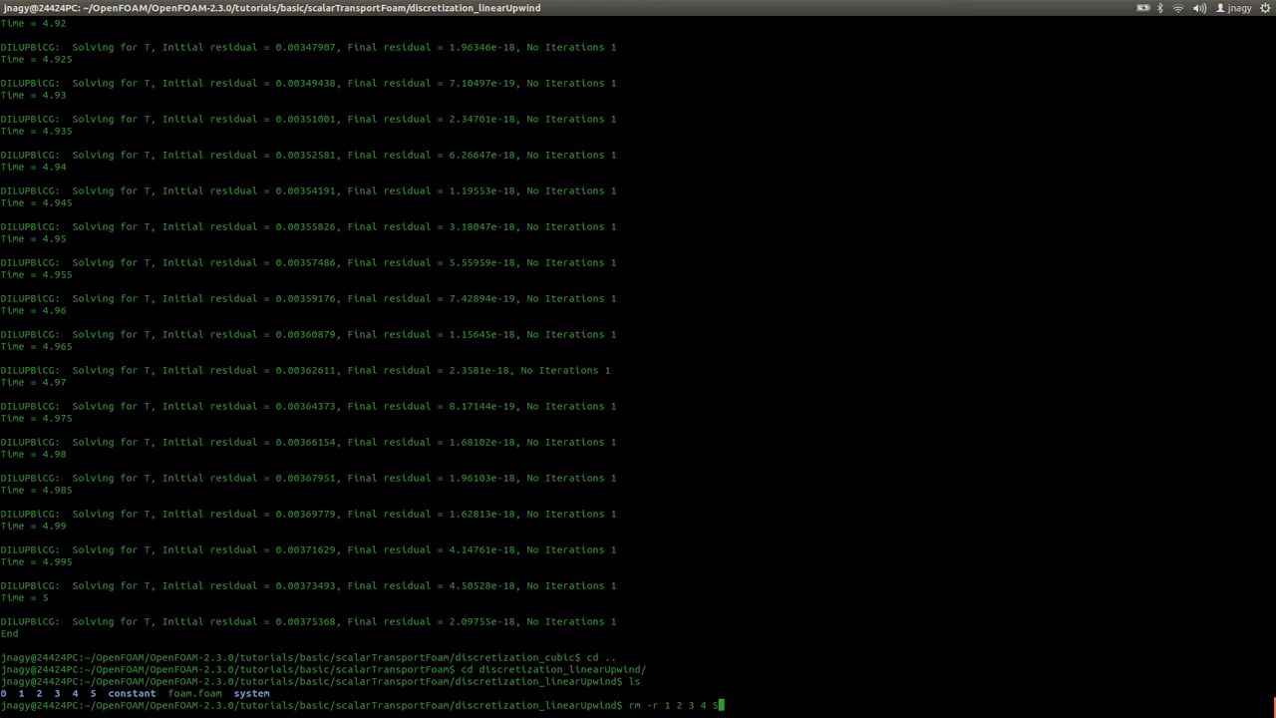
key("Return")
Step: Set deltaT to 0.01 in system/controlDict and save it
type("nano system/controlDict")
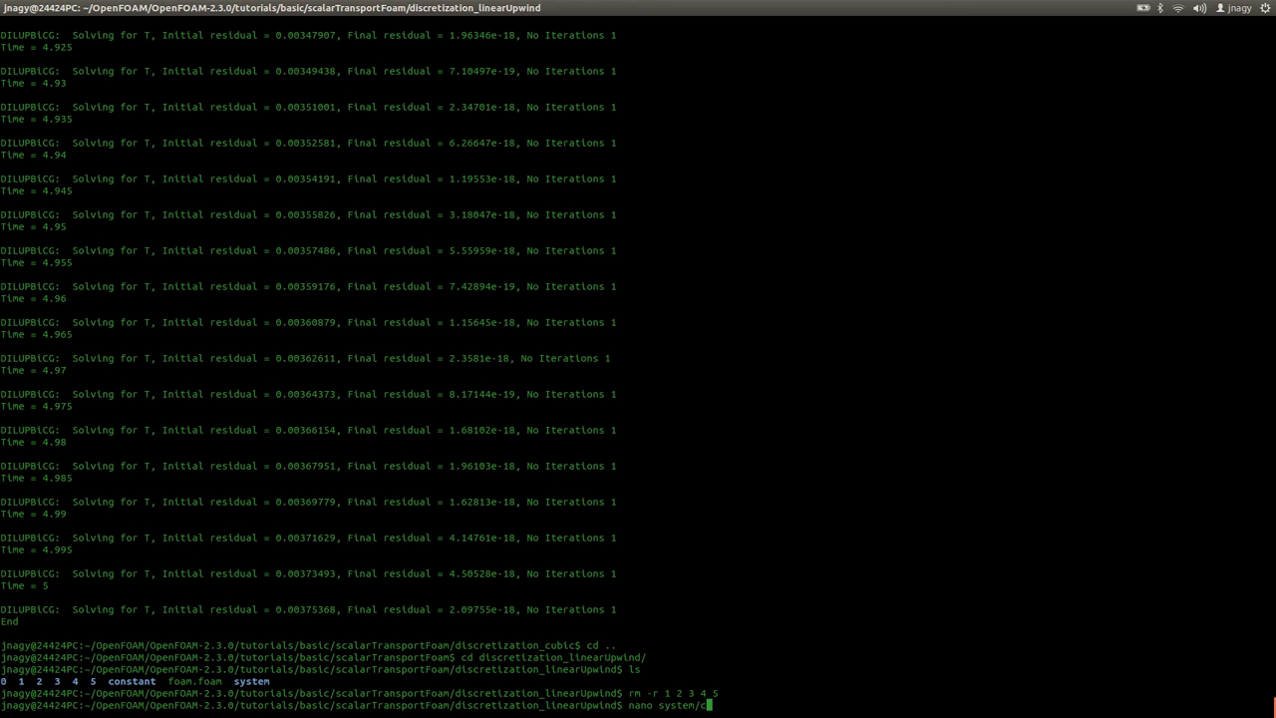
key("Return")
key("Down")
key("Down")
key("Down")
key("Down")
key("Down")
key("Down")
key("Down")
key("Down")
key("Down")
key("Down")
key("Down")
key("Down")
key("Down")
key("Down")
key("Down")
key("Down")
key("Down")
key("Down")
key("Down")
key("Down")
key("Left")
key("Left")
key("BackSpace")
key("BackSpace")
type("1")
key("ctrl+o")
key("Return")
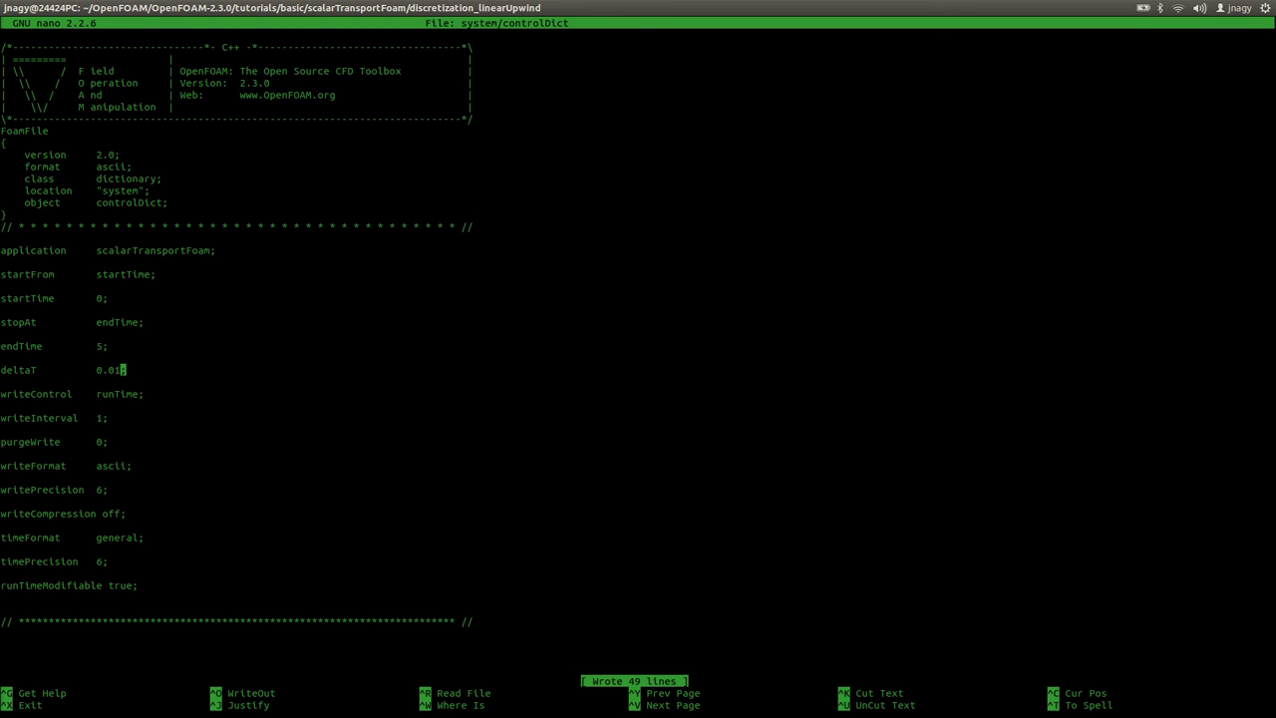
key("ctrl+x")
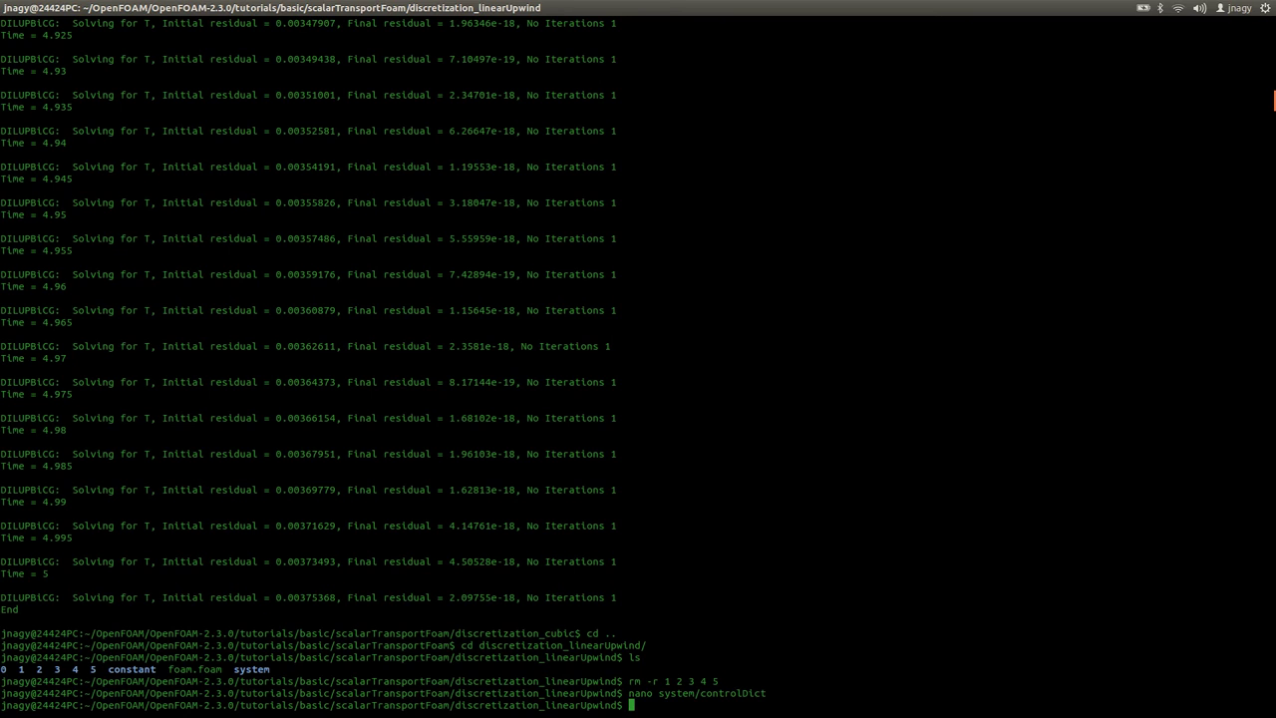
Step: Rerun scalarTransportFoam on the linearUpwind case
type("ls")
key("Return")
type("scalarTransportFoam")
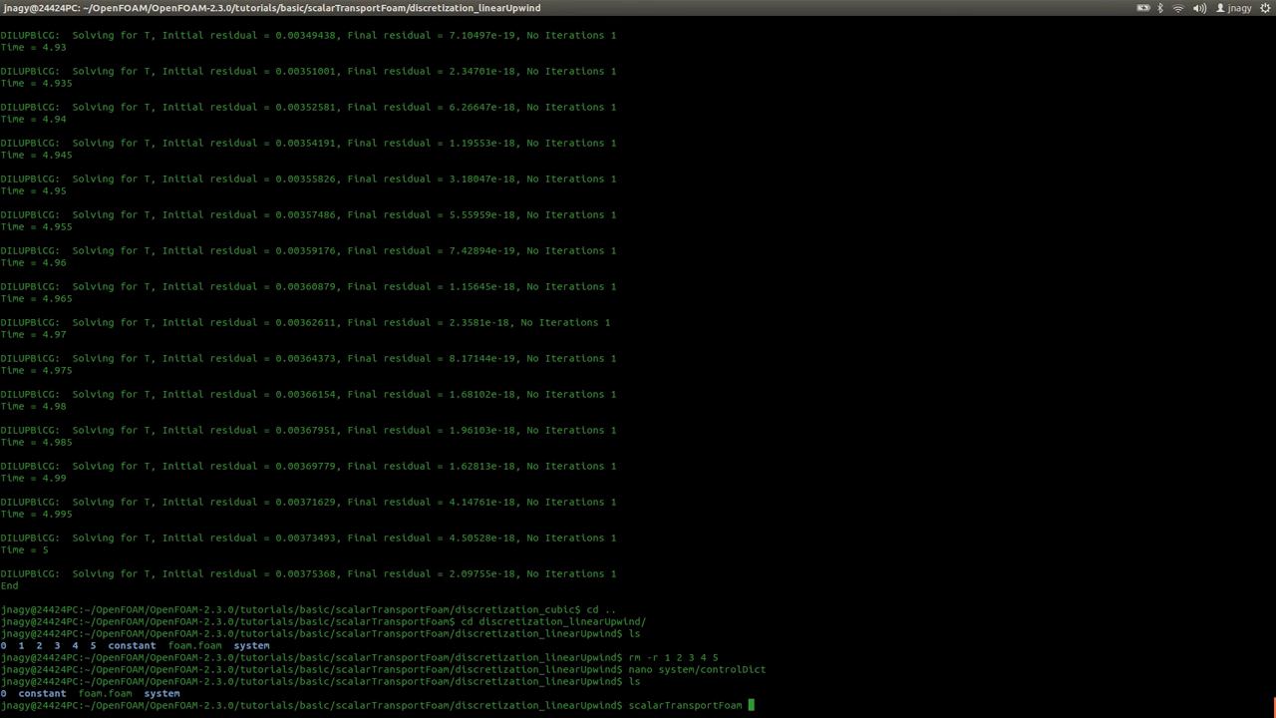
key("Return")
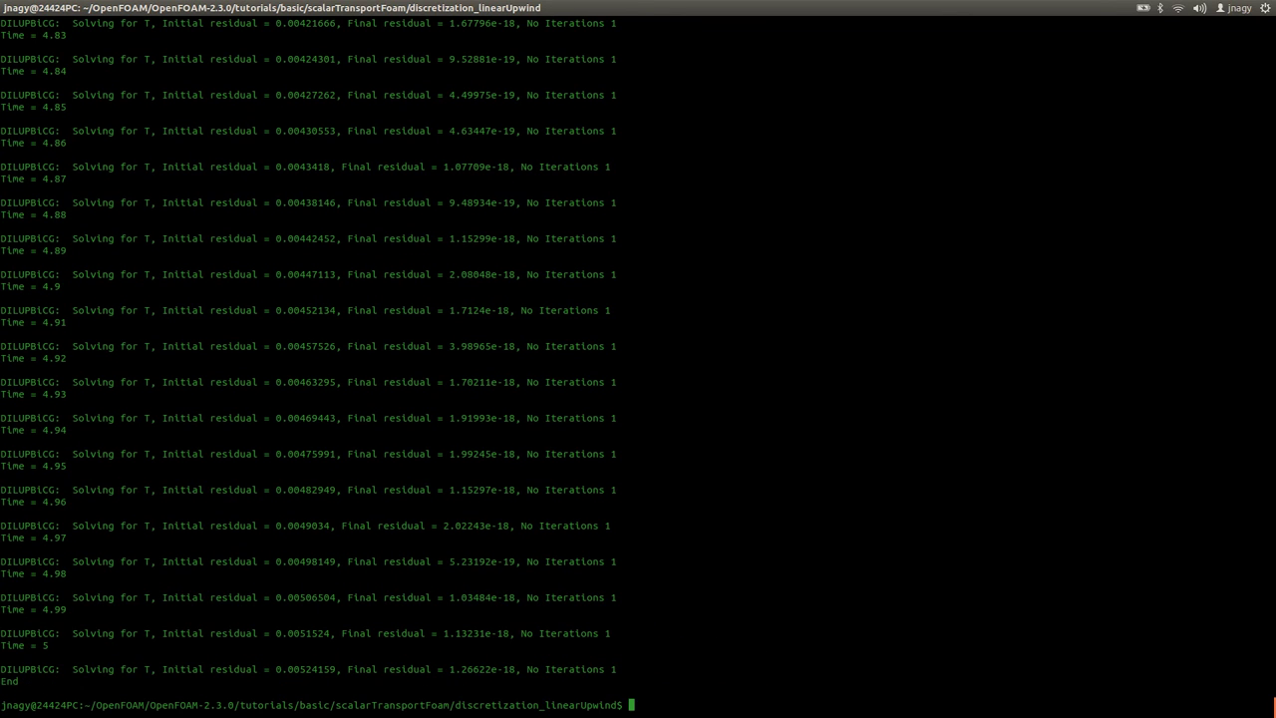
Step: Reload the linearUpwind foam.foam result and step all five results through to time 4
key("alt+Tab")
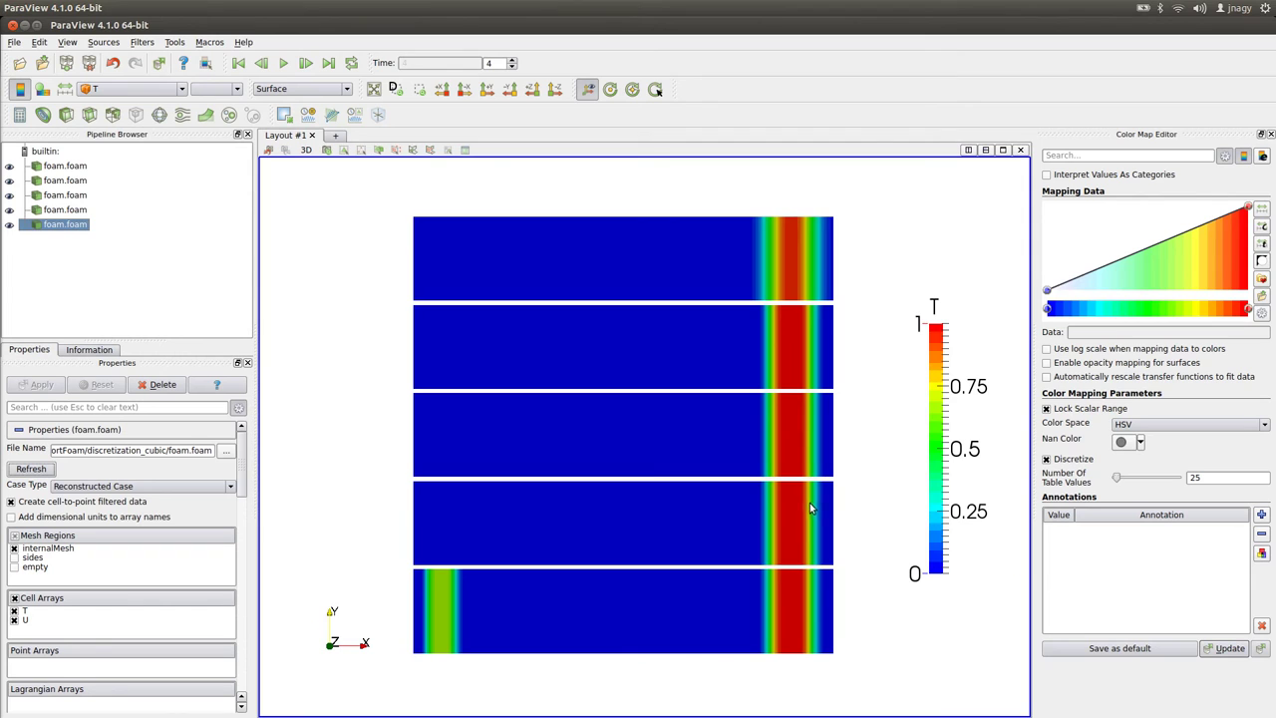
left_click(77, 197)
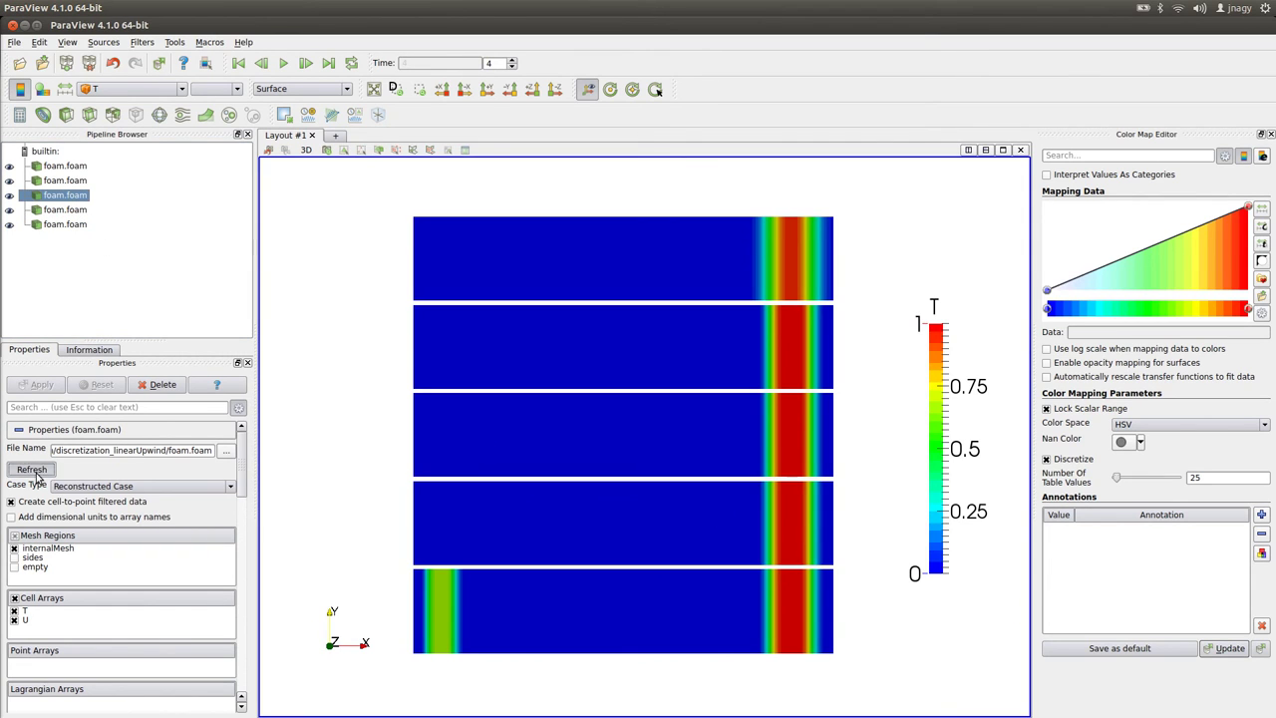
left_click(238, 63)
left_click(306, 62)
left_click(306, 63)
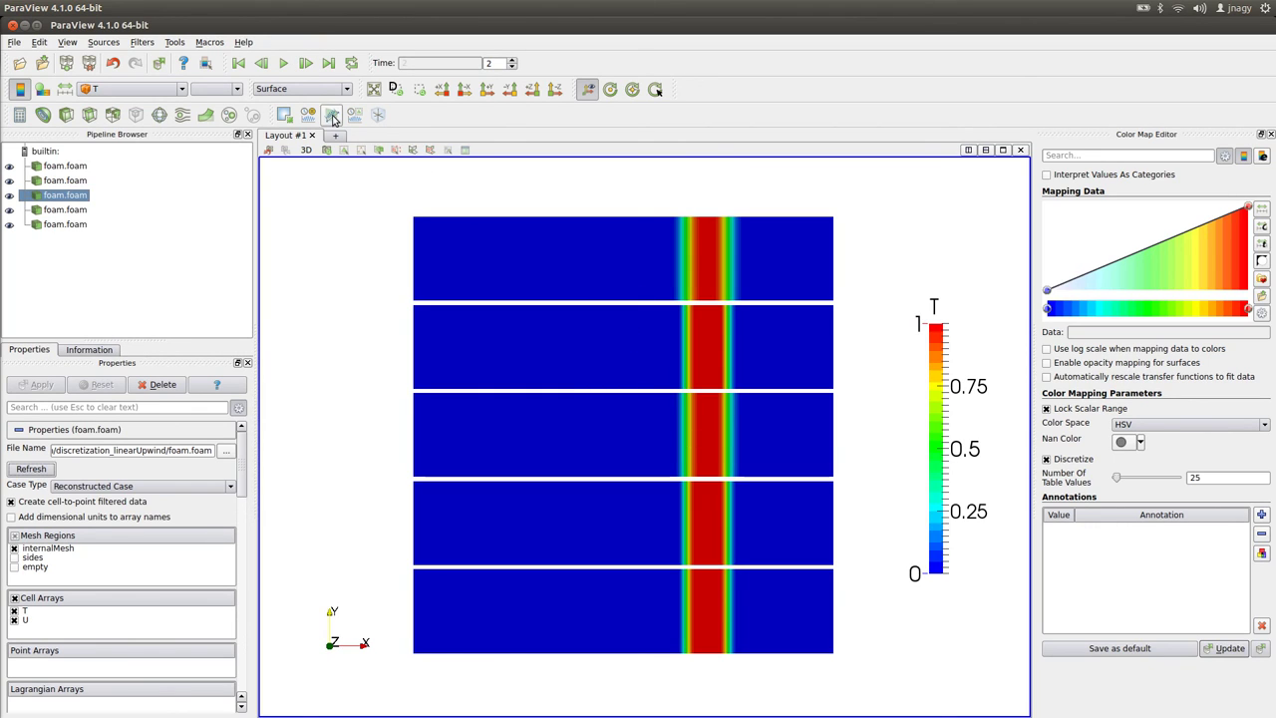
left_click(307, 64)
left_click(307, 65)
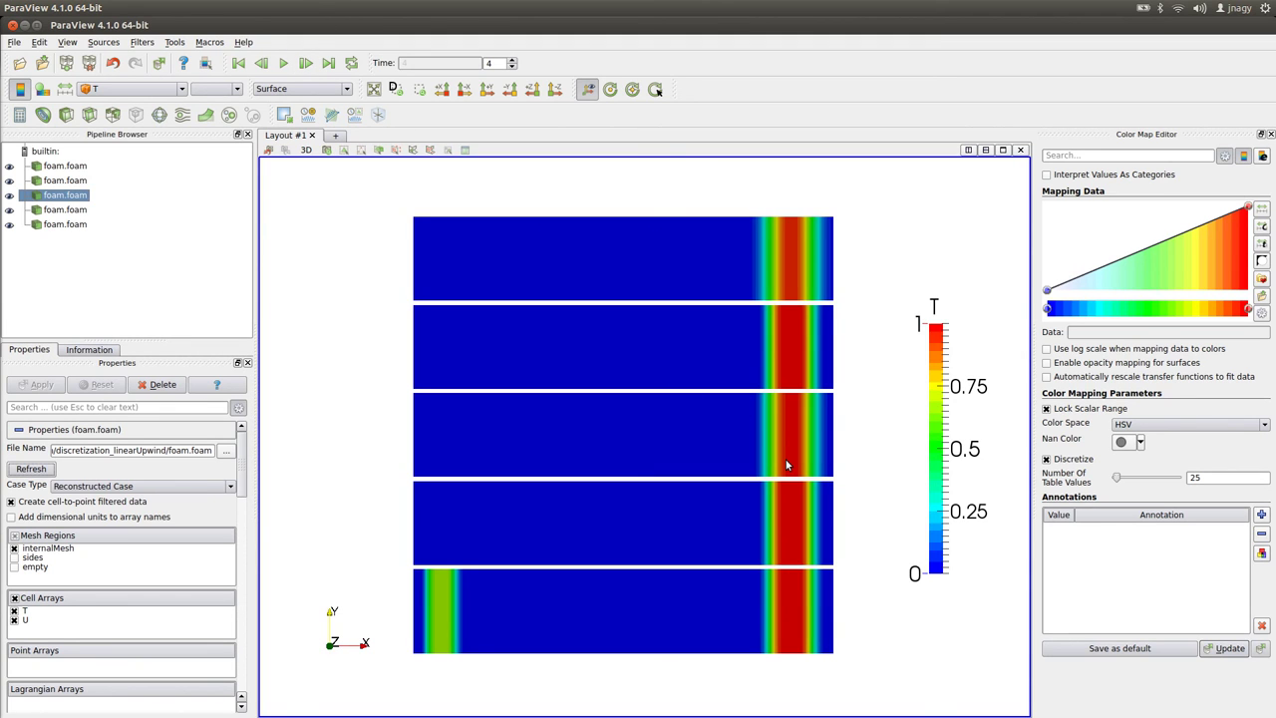
Step: Go to the discretization_QUICK case and delete its old time folders 1–5
key("alt+Tab")
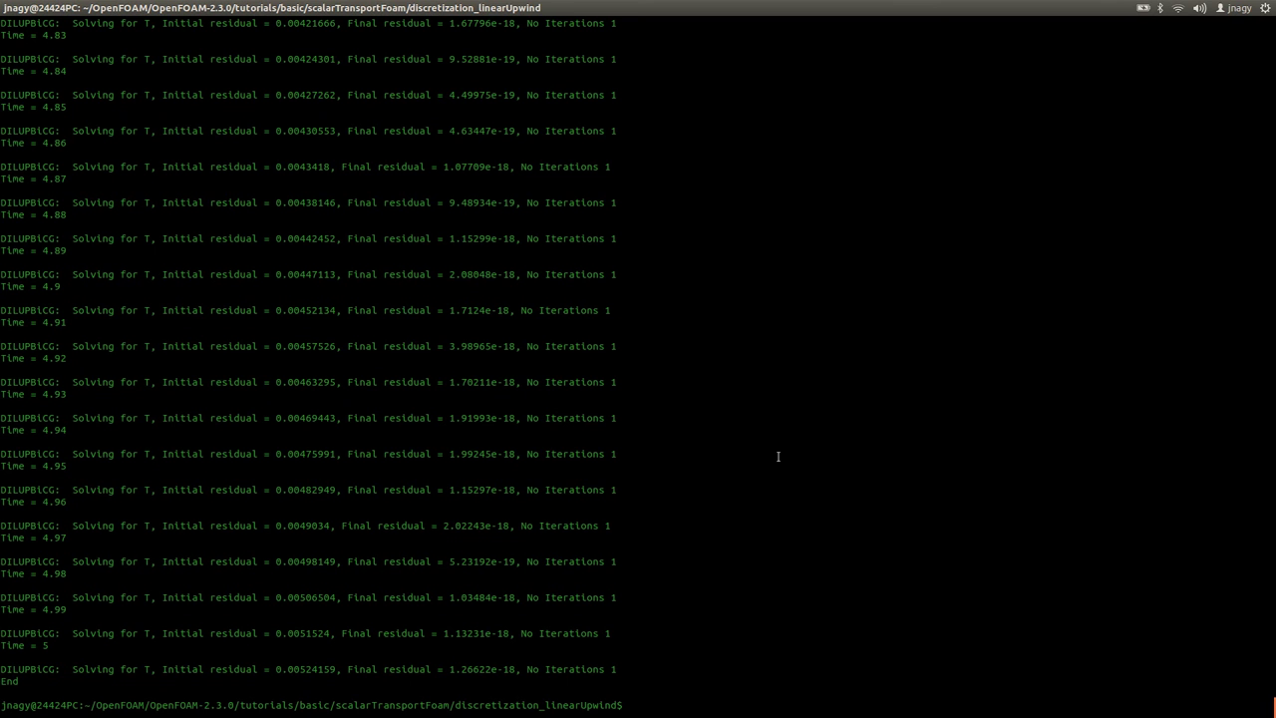
type("cd ..")
key("Return")
type("cd d")
key("Tab")
type("Q")
key("Tab")
key("Return")
type("ls")
key("Return")
type("rm -r 1 2")
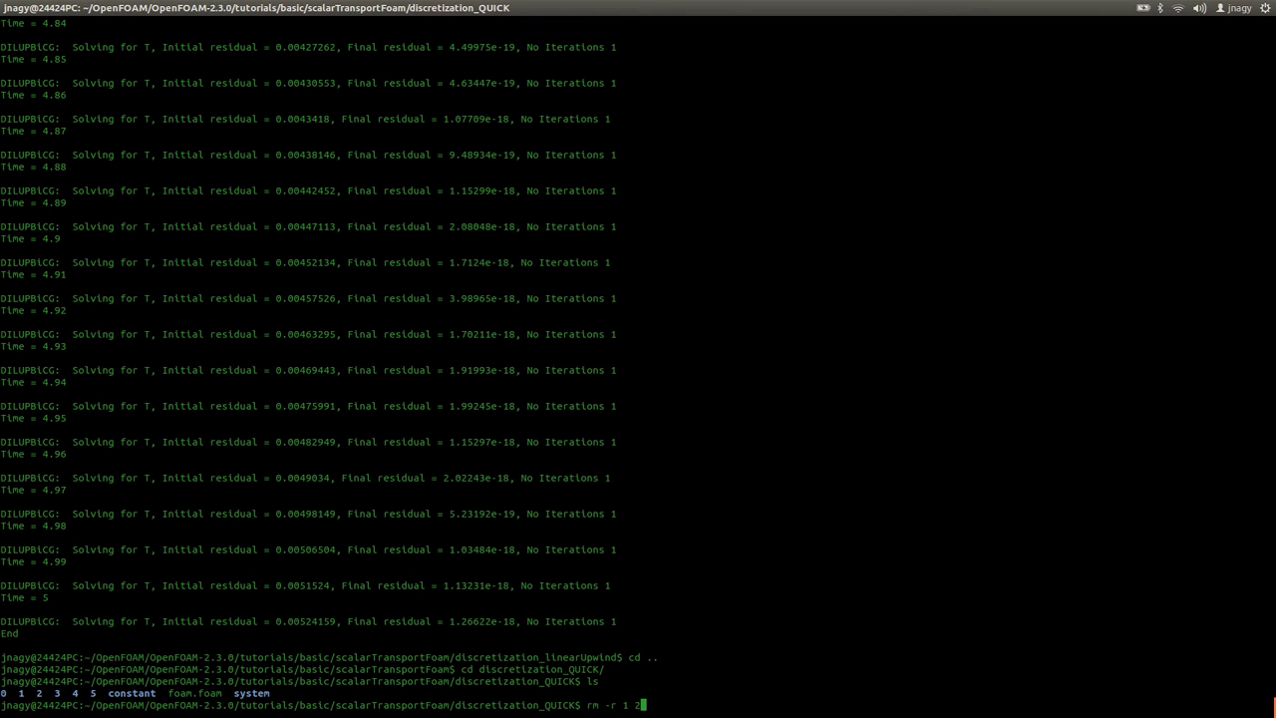
type(" 3 4 5")
key("Return")
Step: Set deltaT to 0.01 in system/controlDict, save it, and reopen it to verify
type("nano system/controlDict")
key("Return")
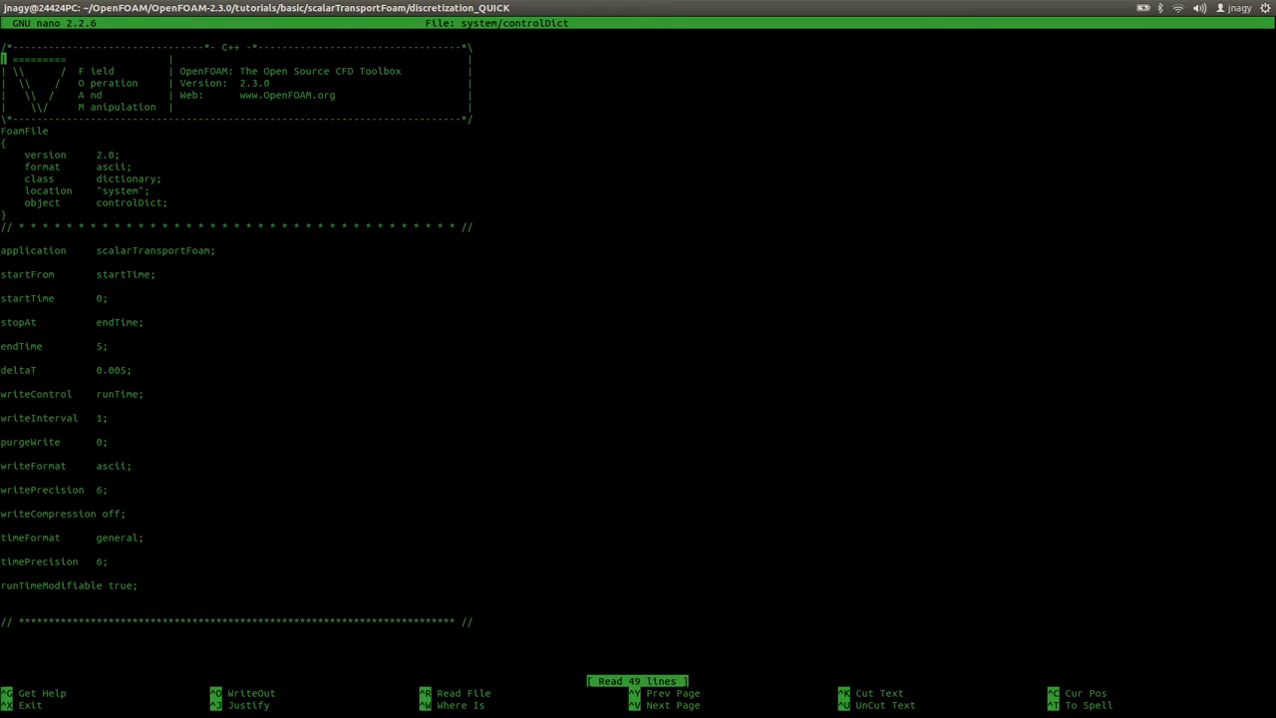
key("Down")
key("Down")
key("Down")
key("Down")
key("Down")
key("Down")
key("Down")
key("Down")
key("Down")
key("Down")
key("Down")
key("Down")
key("Down")
key("Down")
key("Down")
key("Down")
key("Down")
key("Down")
key("Down")
key("Down")
key("End")
key("BackSpace")
key("BackSpace")
type("1")
key("ctrl+o")
key("Return")
key("ctrl+x")
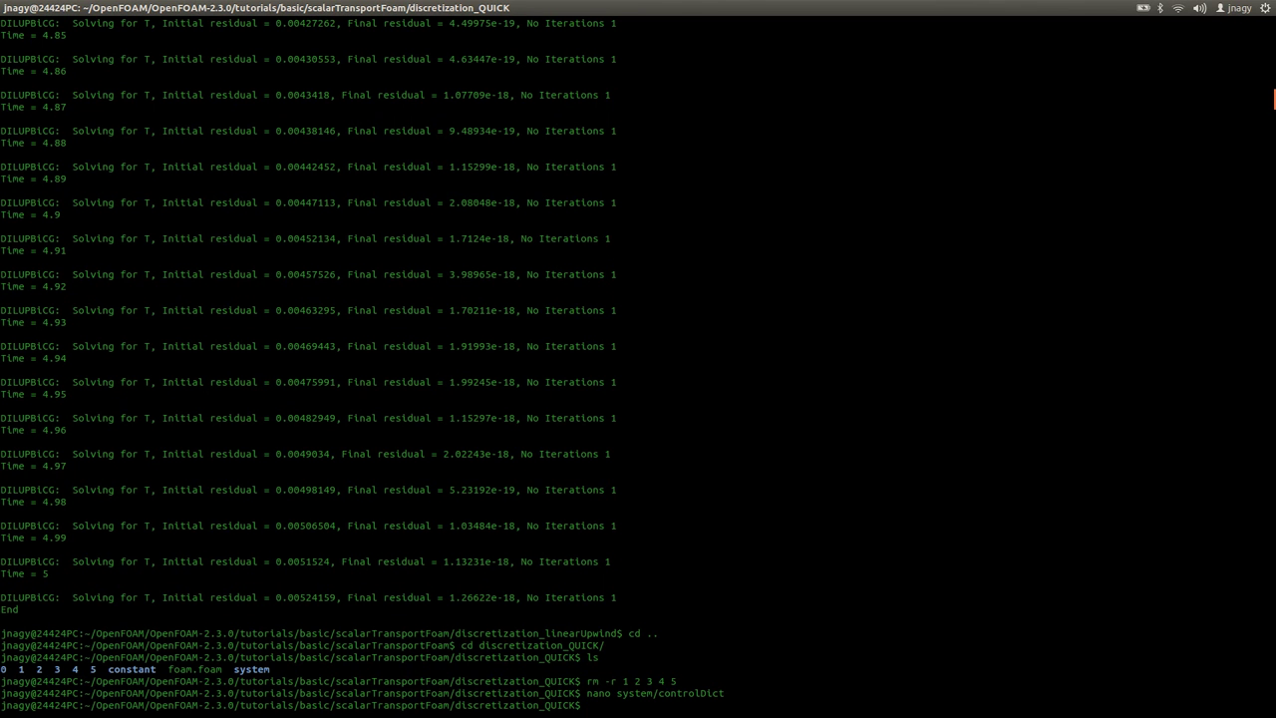
key("Up")
key("Return")
key("ctrl+x")
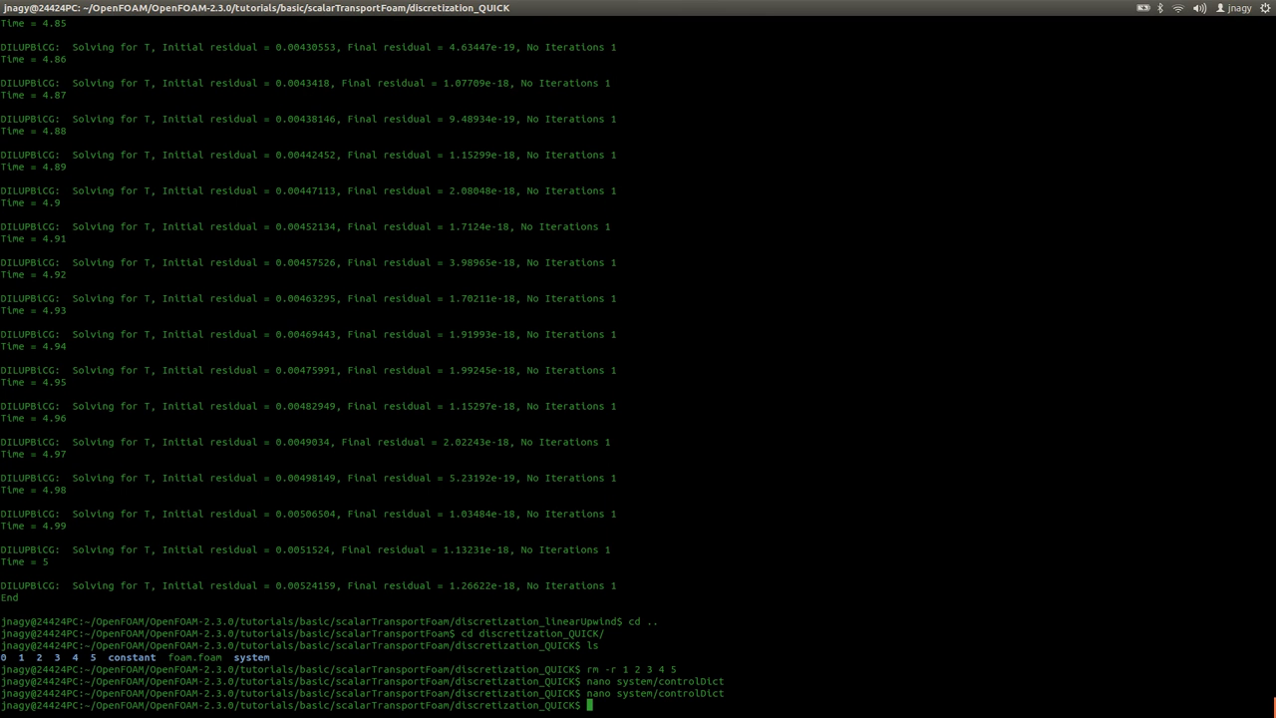
Step: Rerun scalarTransportFoam on the QUICK case, which crashes with a floating point exception
type("ls")
key("Return")
type("scal")
key("Tab")
key("Return")
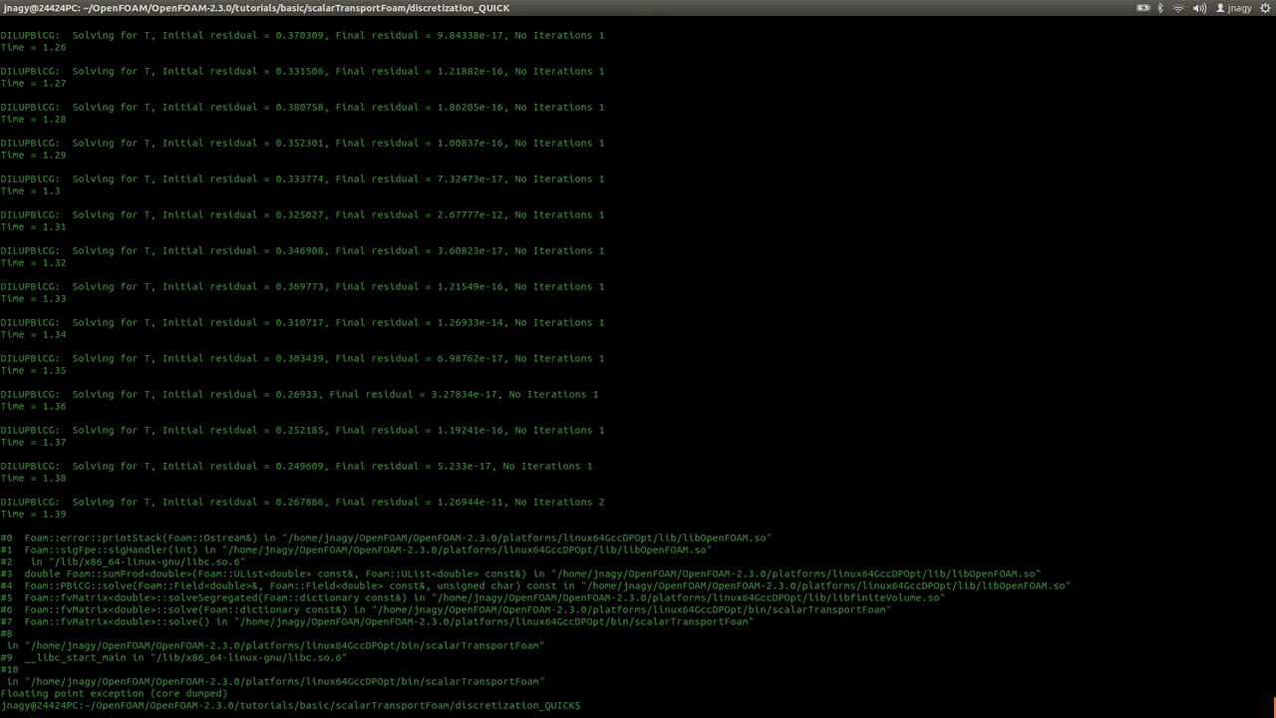
key("alt+Tab")
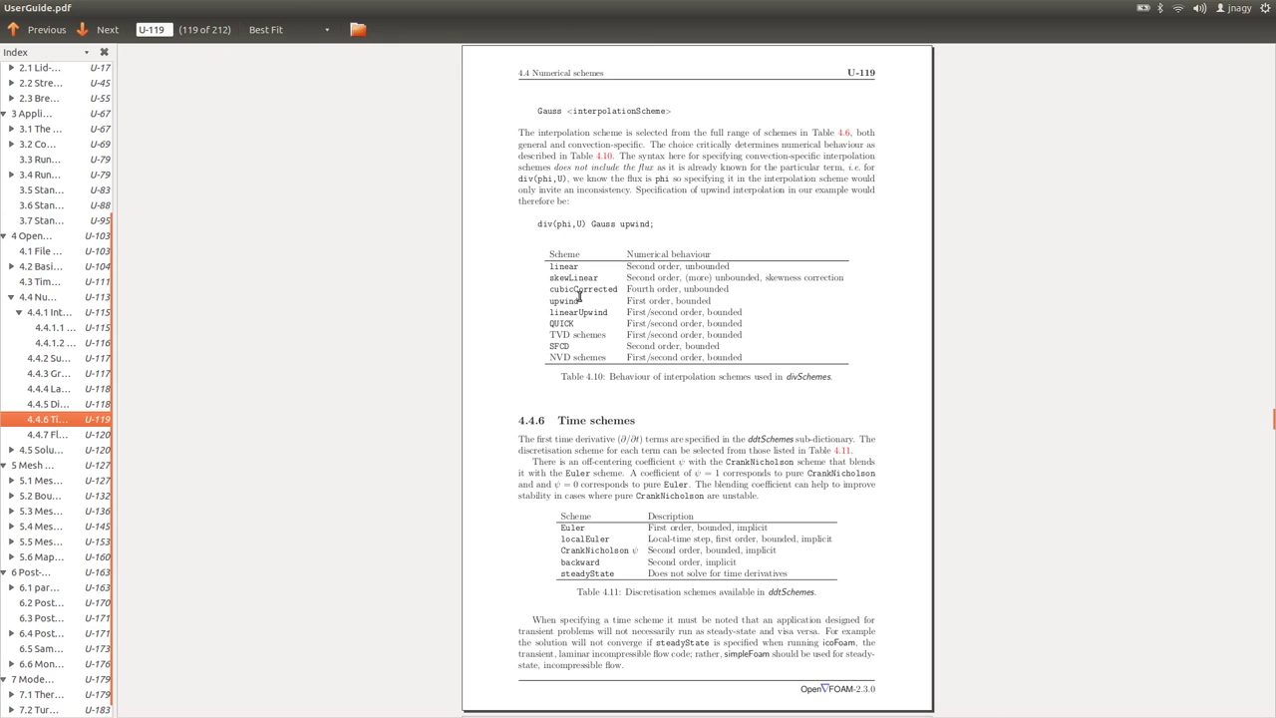
Step: Scroll up to Table 4.6 on page U-116 and briefly highlight its TVD schemes heading
scroll(573, 269, "up", 2)
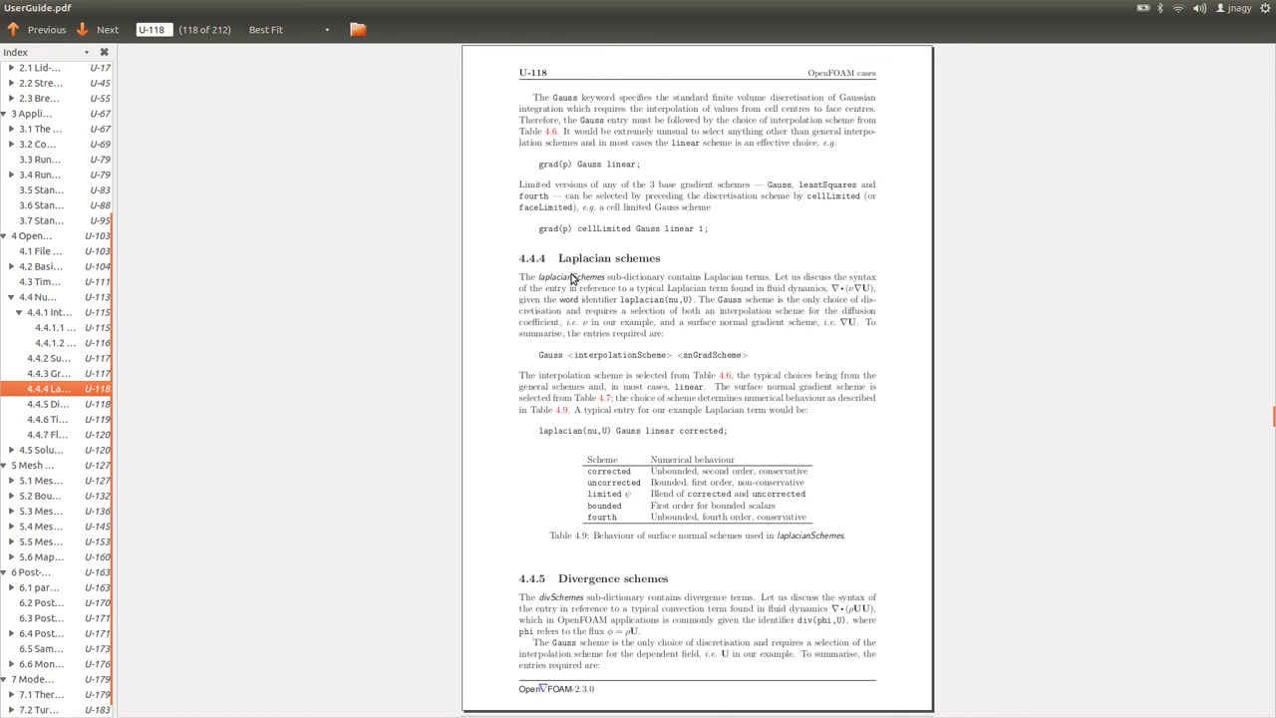
scroll(573, 279, "up", 1)
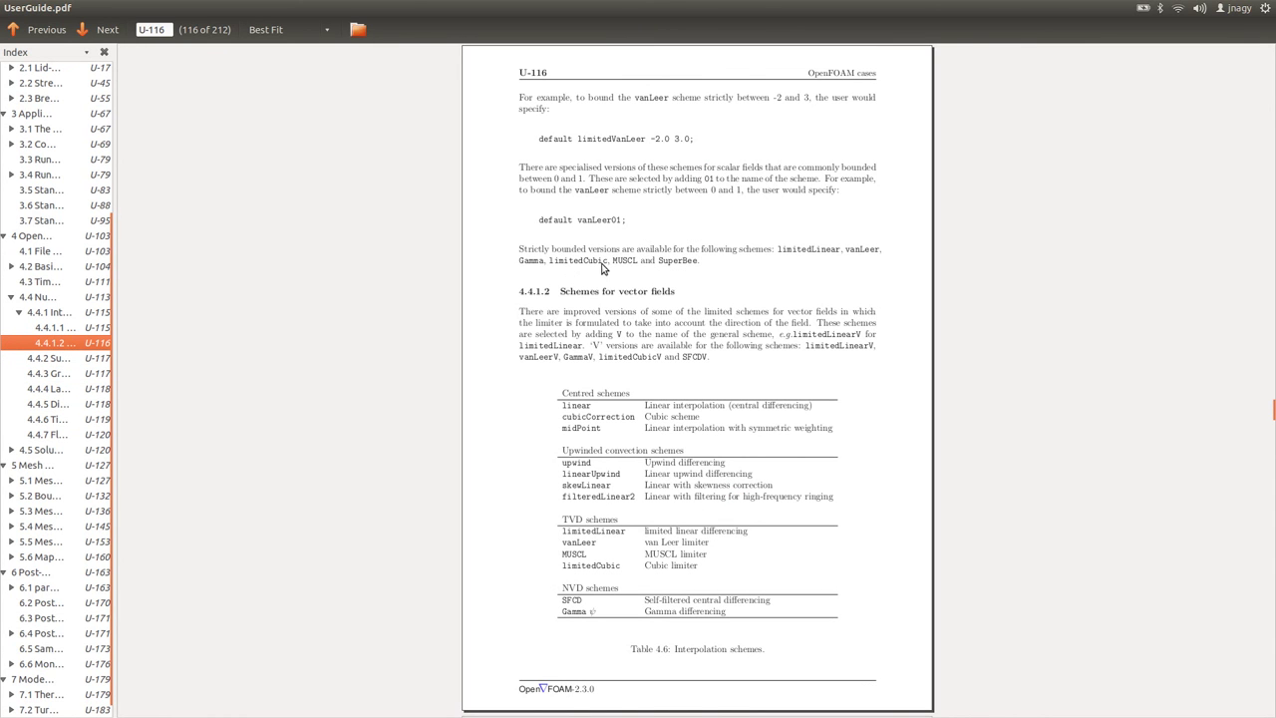
double_click(594, 521)
triple_click(594, 521)
left_click(599, 520)
Step: Return to the Terminal showing the QUICK solver's floating point exception at Time = 1.39
key("alt+Tab")
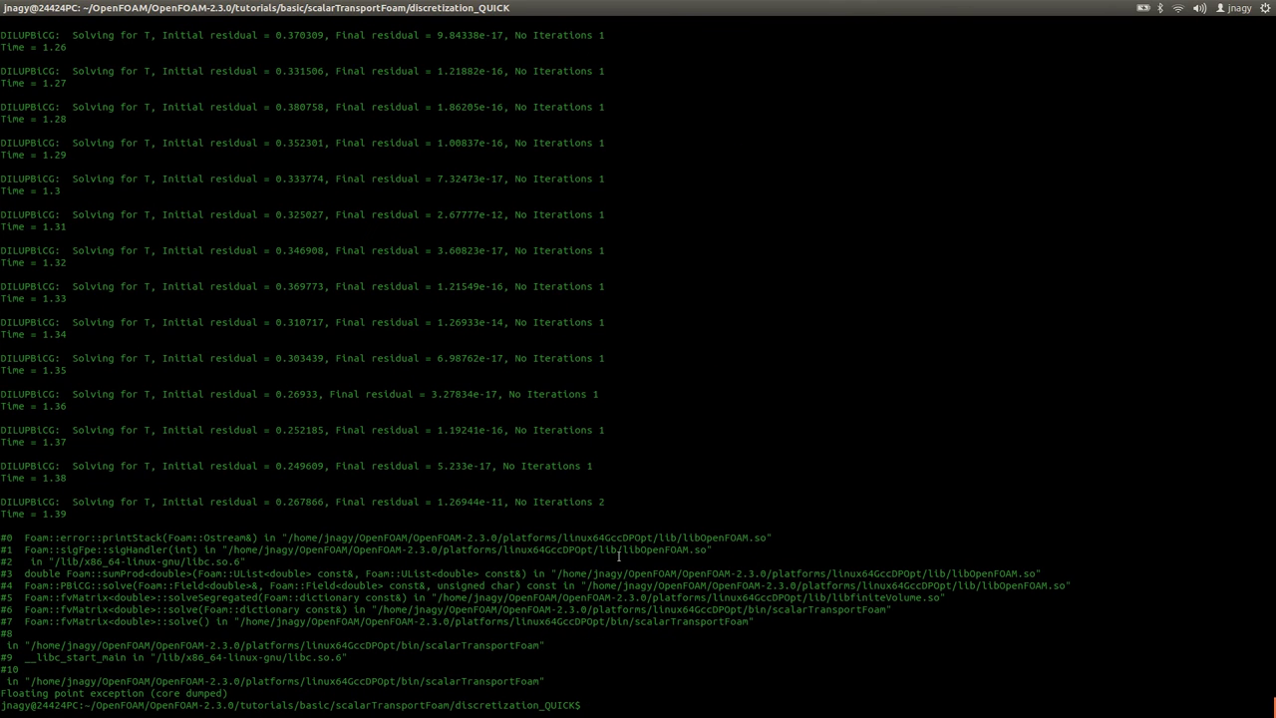